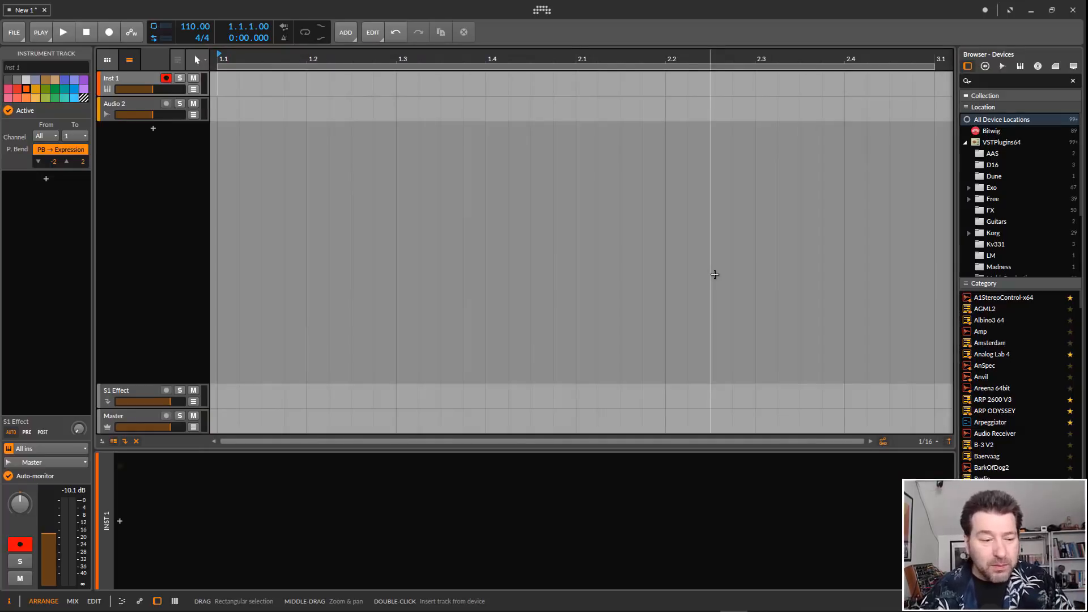
Find the Poly Grid device by searching for "grid" and insert it on the Inst 1 track.
{"action": "left_click", "coordinate": [132, 80]}
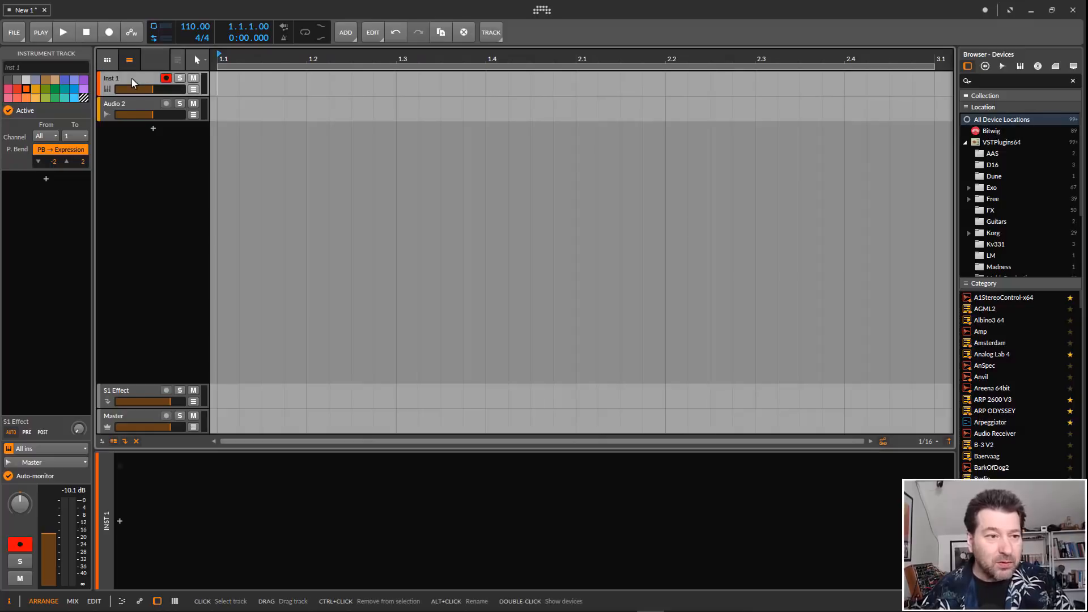
{"action": "left_click", "coordinate": [120, 522]}
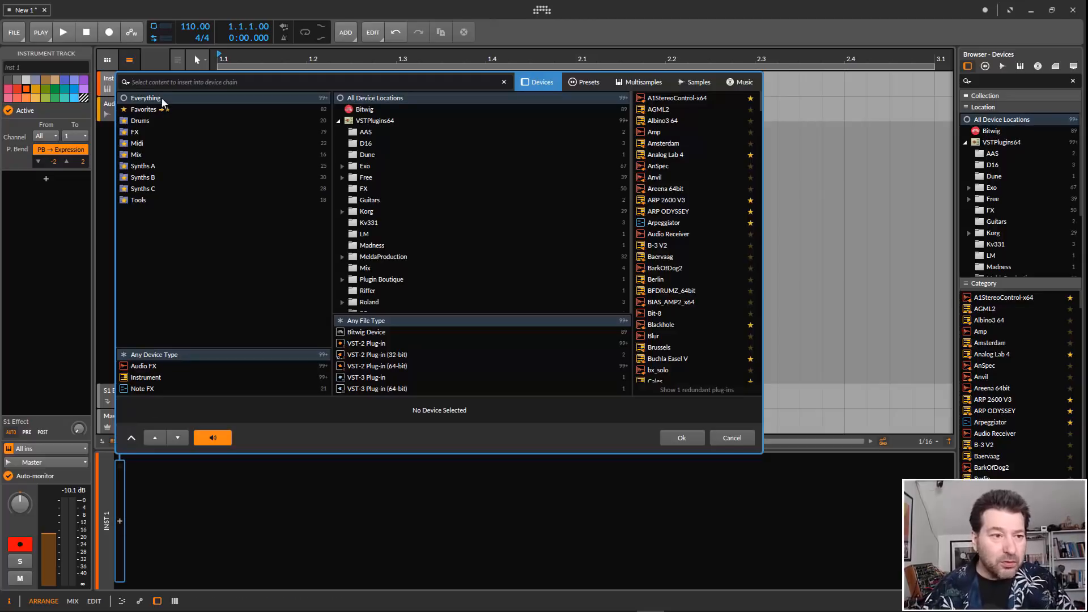
{"action": "type", "text": "grid"}
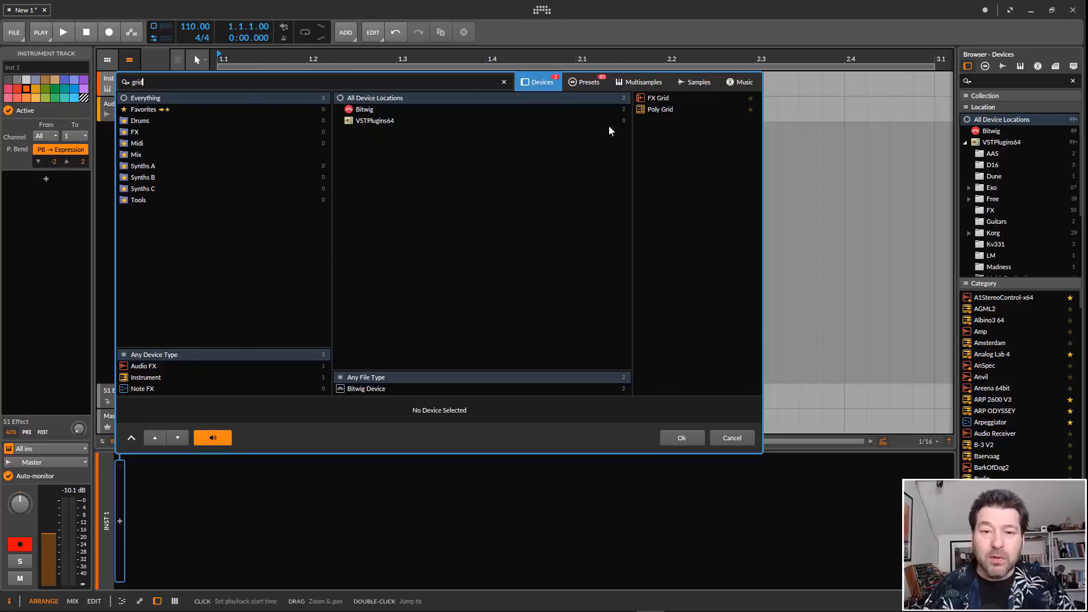
{"action": "left_click", "coordinate": [663, 108]}
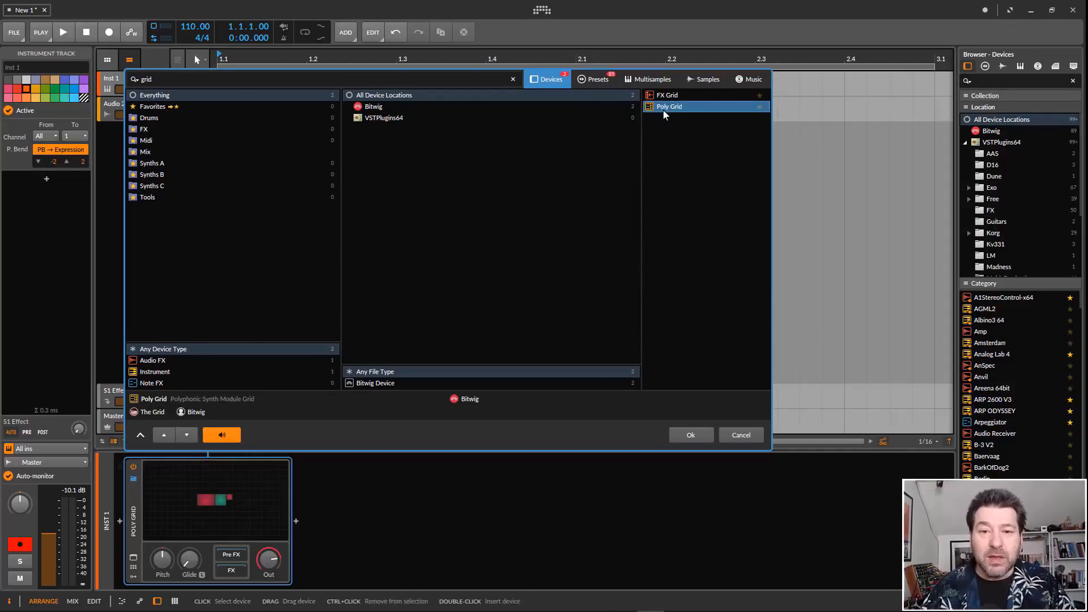
{"action": "left_click", "coordinate": [692, 436]}
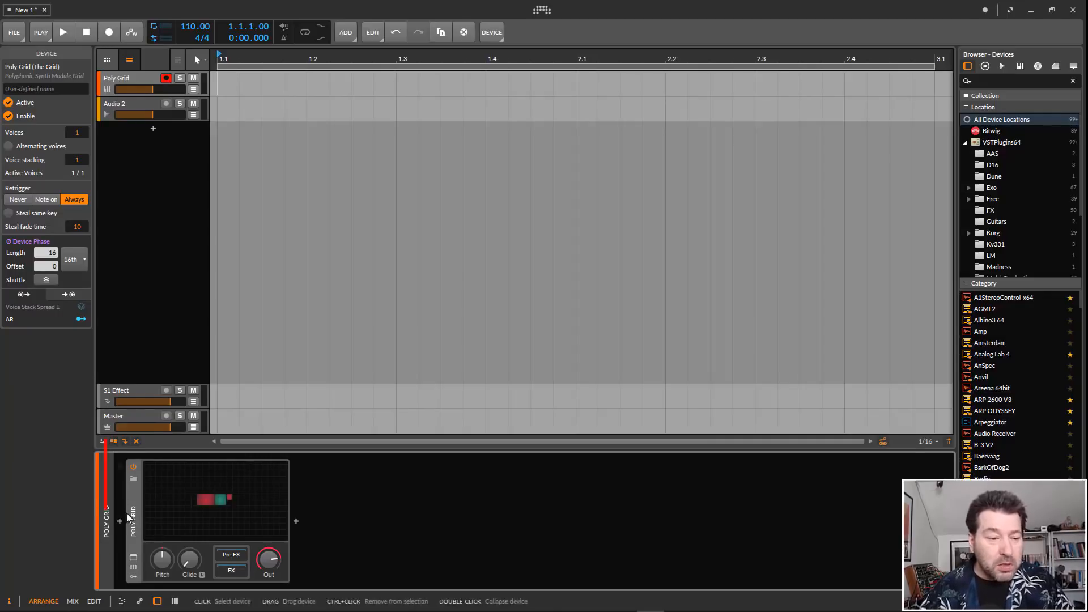
Load the 80s Dystopy preset into the newly inserted Poly Grid device.
{"action": "left_click", "coordinate": [134, 480]}
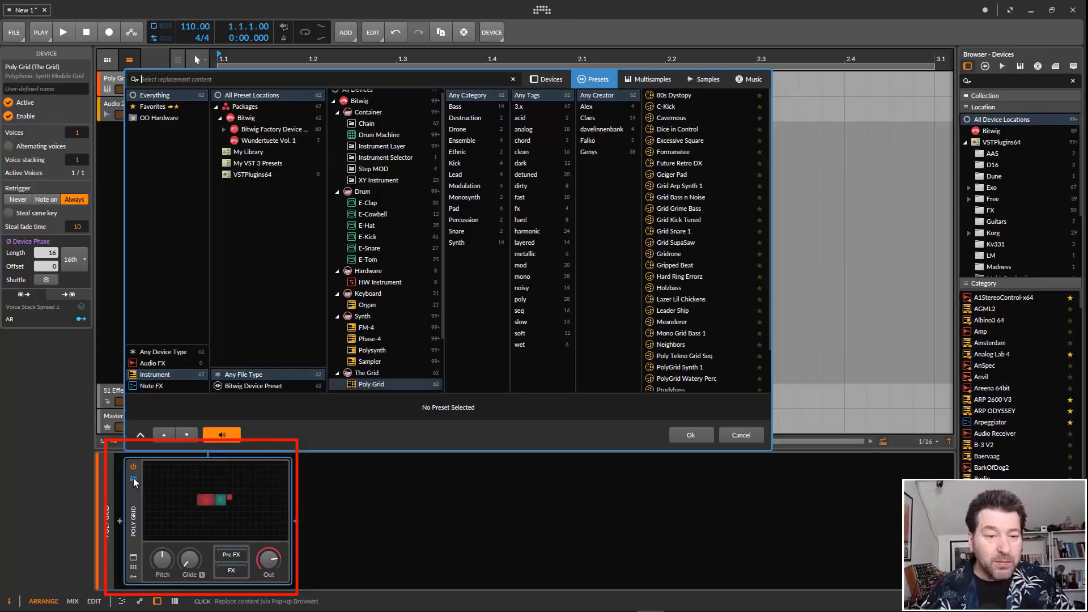
{"action": "left_click", "coordinate": [676, 95]}
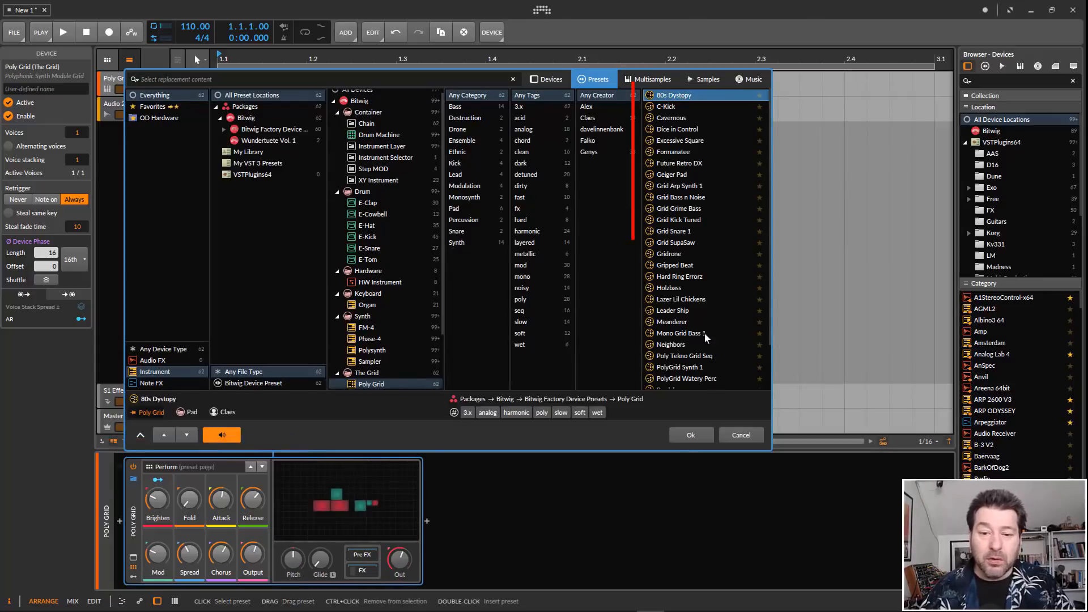
{"action": "left_click", "coordinate": [692, 435]}
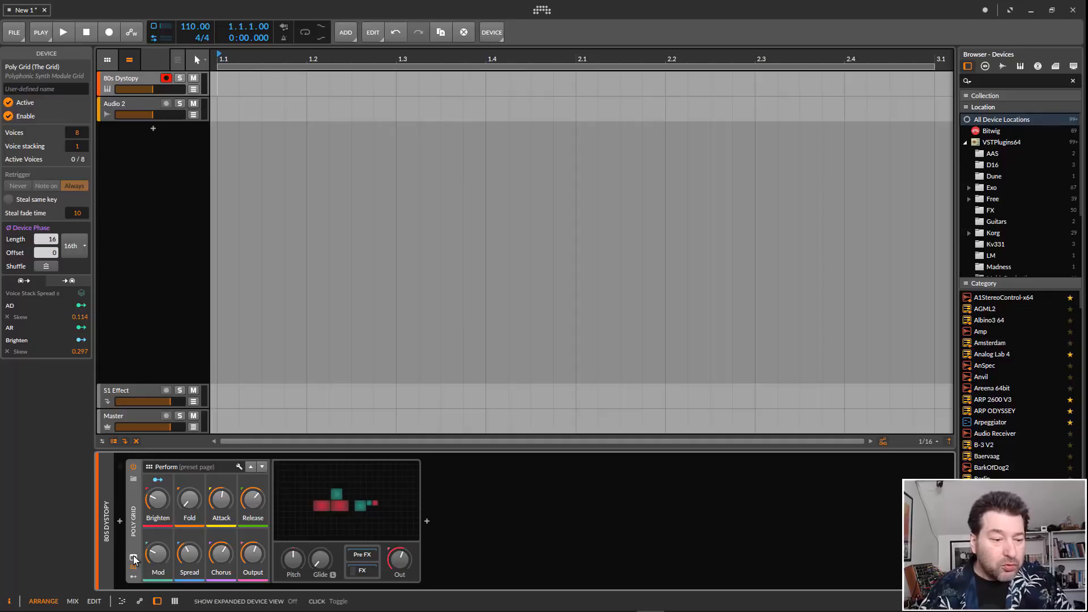
Show the device's modulator slots and browse the list of available modulators without adding one.
{"action": "left_click", "coordinate": [132, 578]}
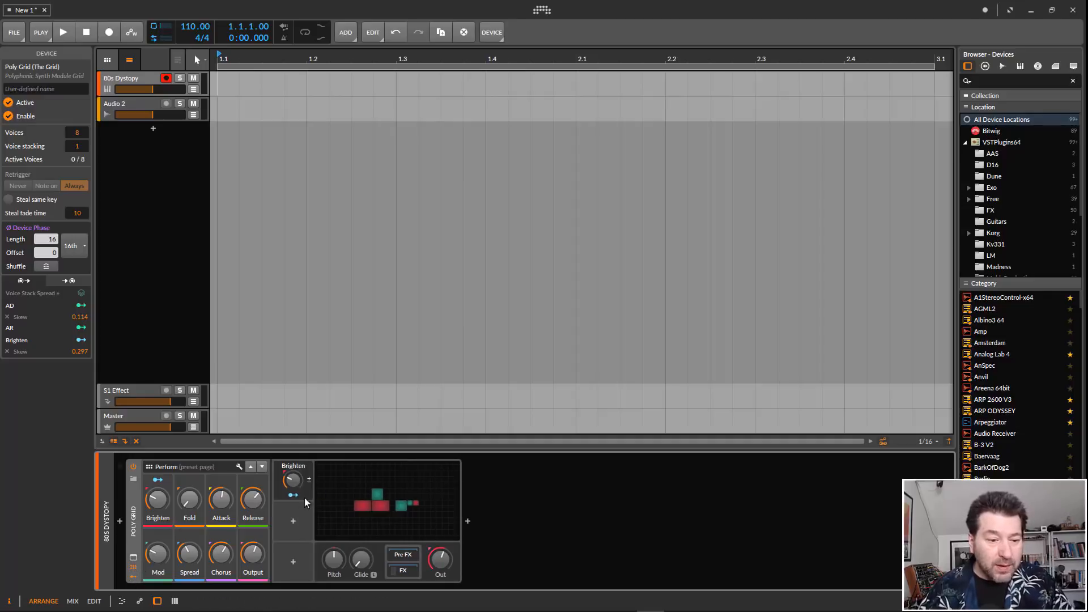
{"action": "left_click", "coordinate": [290, 525]}
{"action": "scroll", "coordinate": [431, 216], "scroll_direction": "down", "scroll_amount": 2}
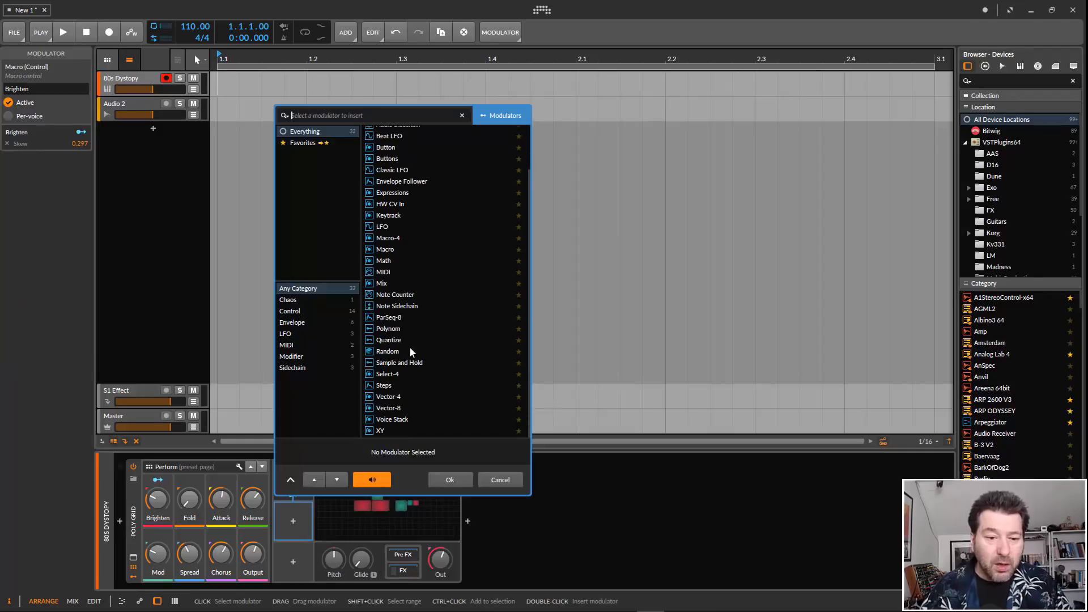
{"action": "scroll", "coordinate": [431, 254], "scroll_direction": "up", "scroll_amount": 2}
{"action": "scroll", "coordinate": [432, 258], "scroll_direction": "down", "scroll_amount": 2}
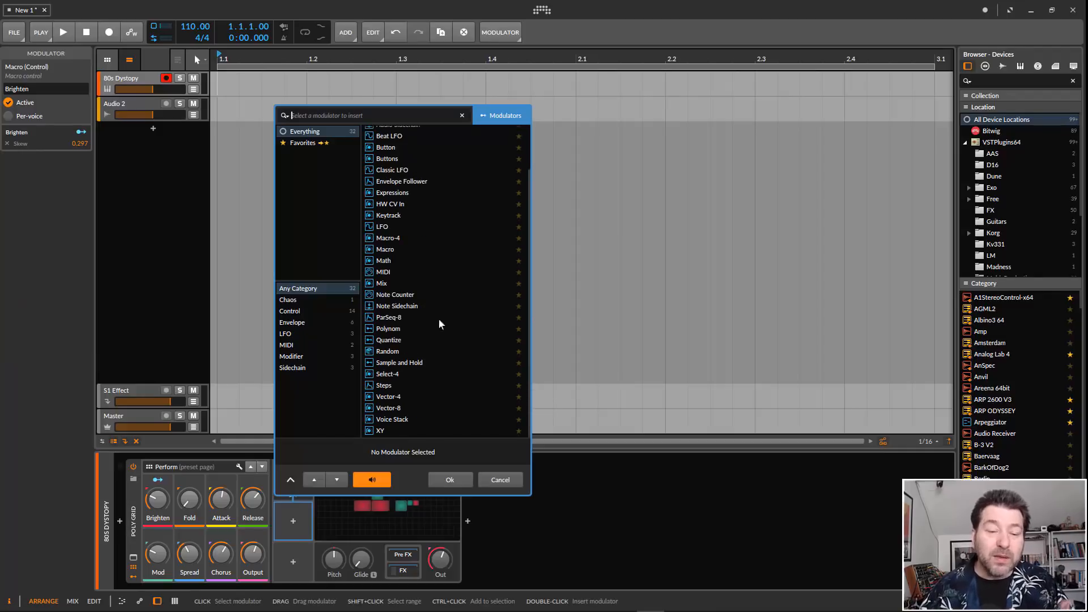
{"action": "left_click", "coordinate": [516, 481]}
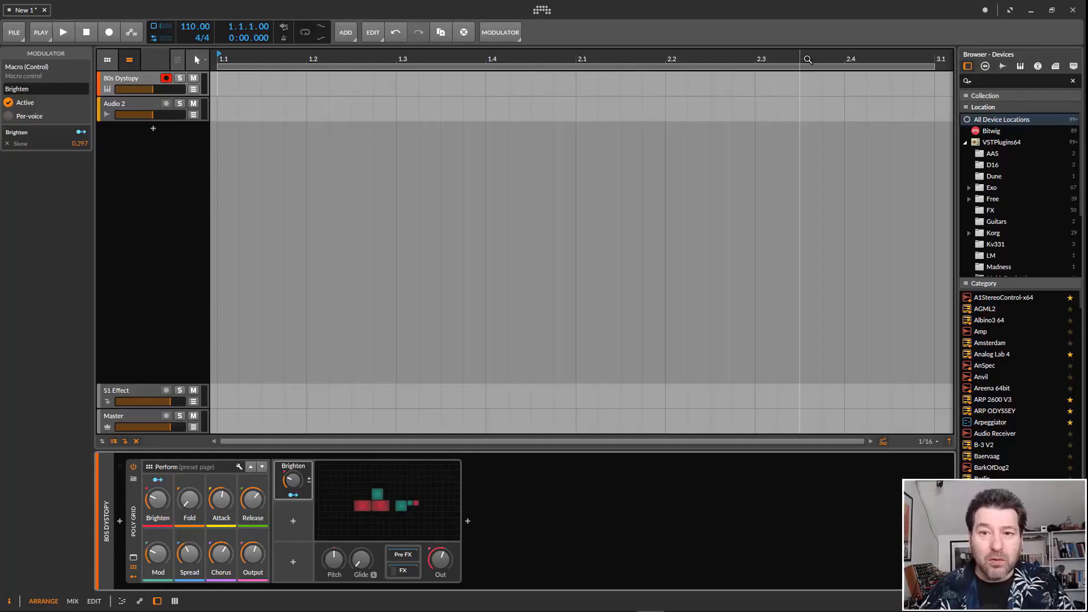
Enable cue markers and the realtime ruler in the arranger timeline.
{"action": "right_click", "coordinate": [293, 60]}
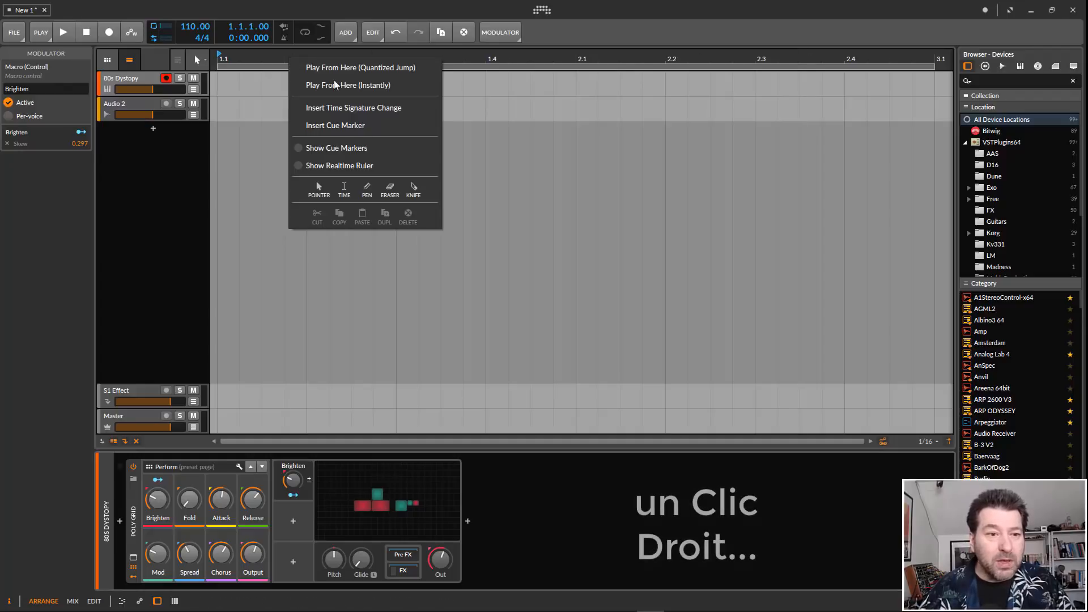
{"action": "left_click", "coordinate": [357, 147]}
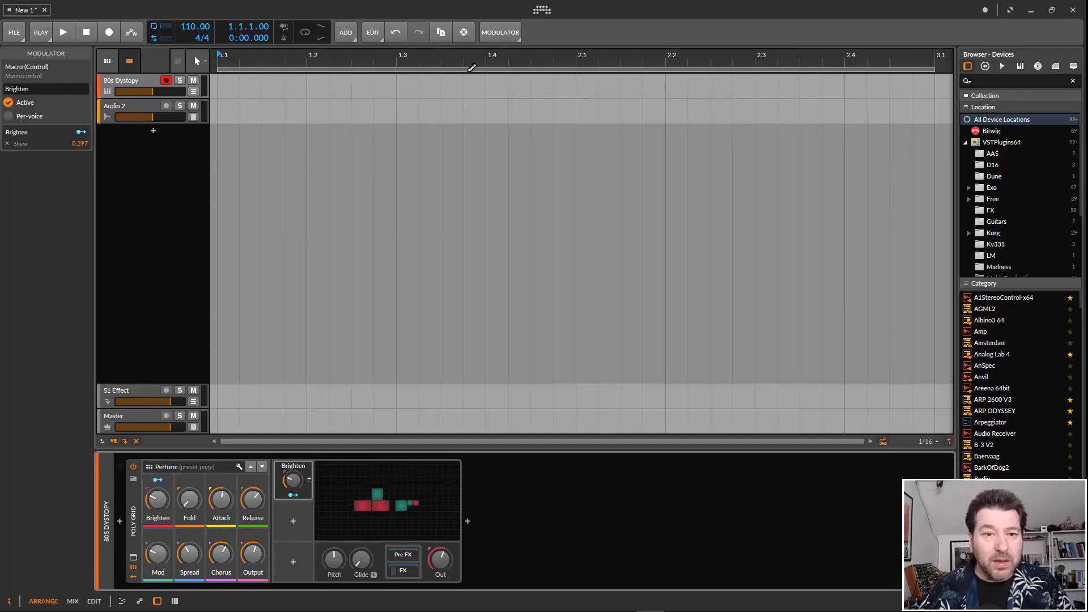
{"action": "right_click", "coordinate": [442, 60]}
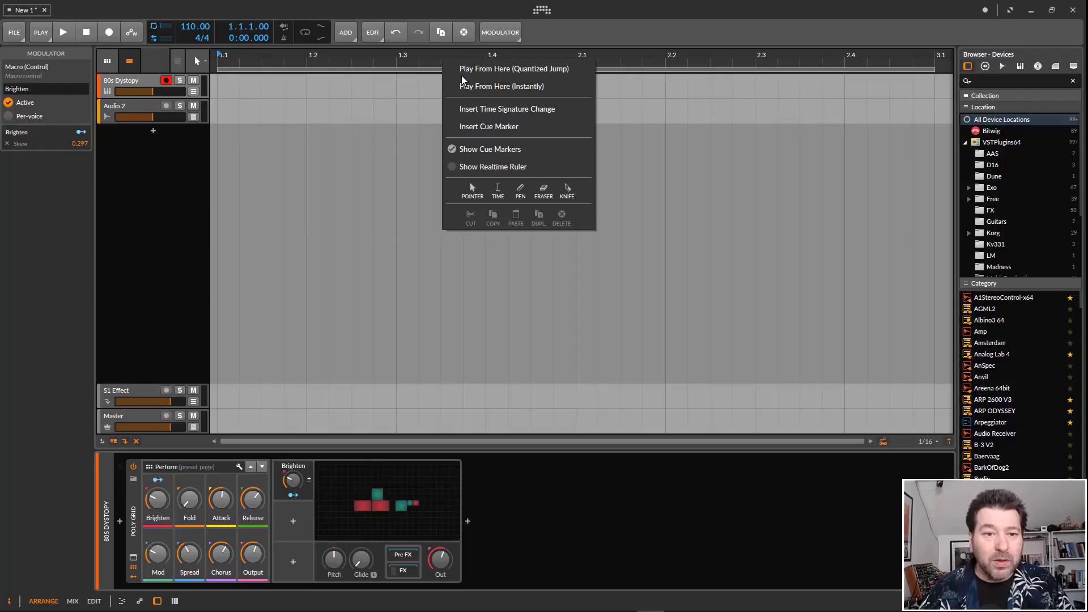
{"action": "left_click", "coordinate": [495, 167]}
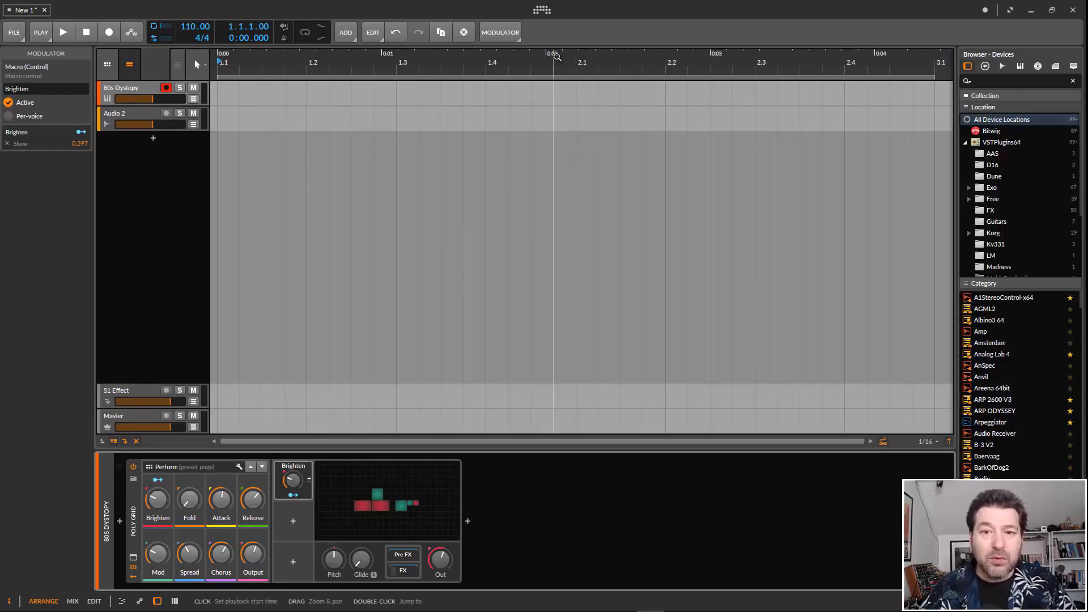
{"action": "left_click_drag", "start_coordinate": [557, 57], "coordinate": [633, 70]}
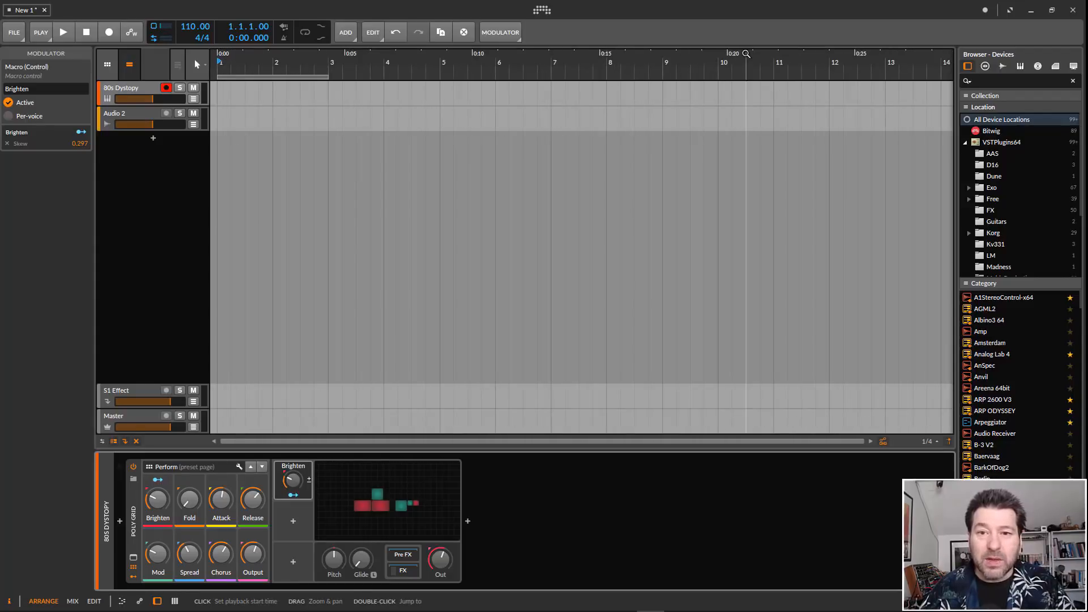
{"action": "mouse_move", "coordinate": [705, 70]}
{"action": "left_mouse_down"}
{"action": "mouse_move", "coordinate": [776, 59]}
{"action": "mouse_move", "coordinate": [705, 71]}
{"action": "left_mouse_up"}
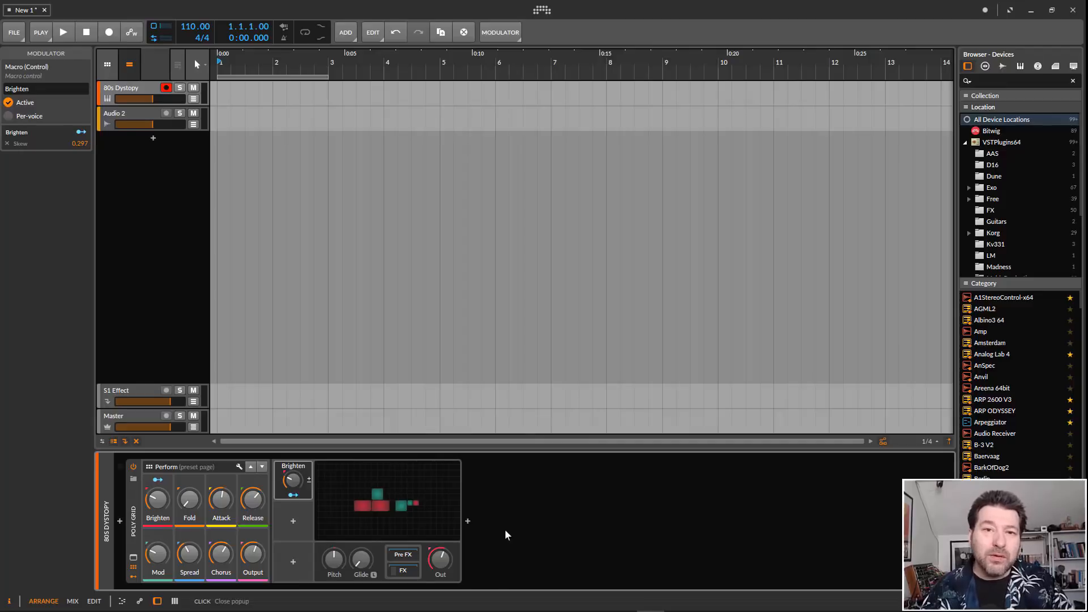
Delete the 80s Dystopy device from the instrument track and insert a fresh Poly Grid found by searching for "grid".
{"action": "left_click", "coordinate": [134, 534]}
{"action": "key", "text": "Delete"}
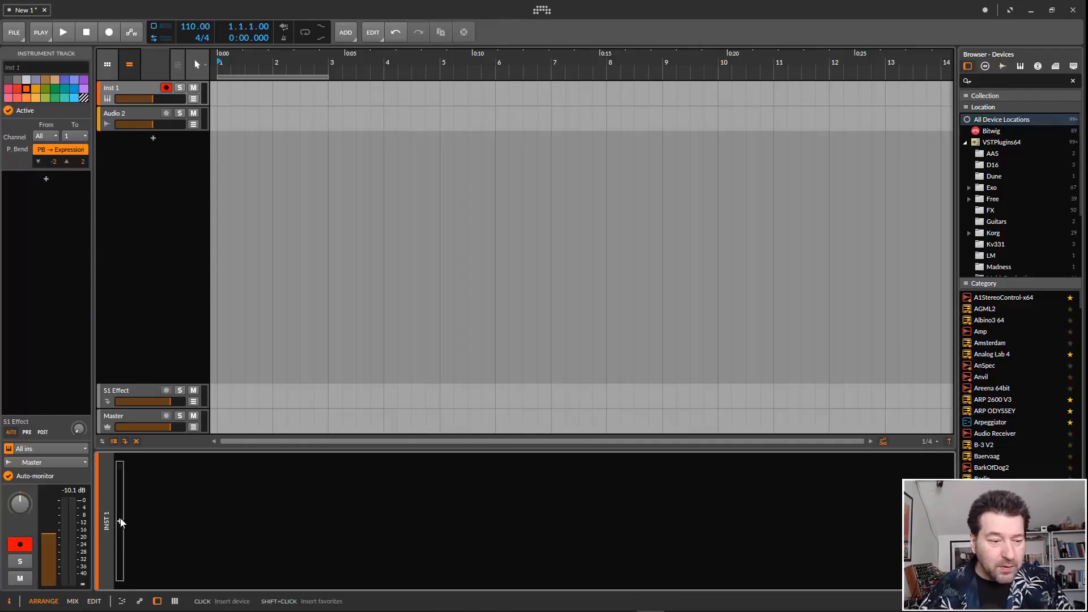
{"action": "left_click", "coordinate": [119, 522]}
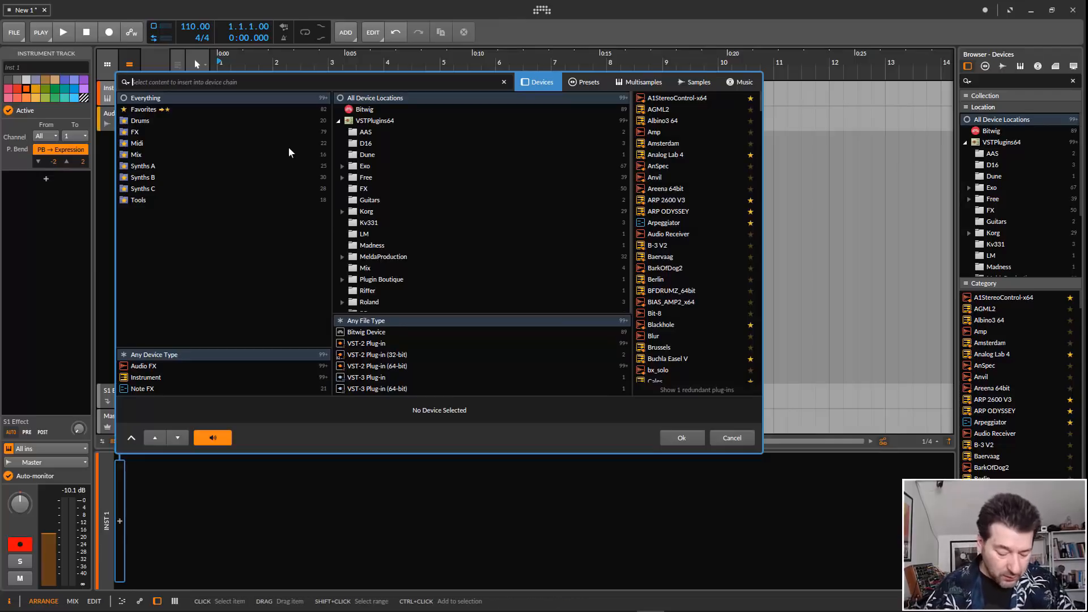
{"action": "type", "text": "grid"}
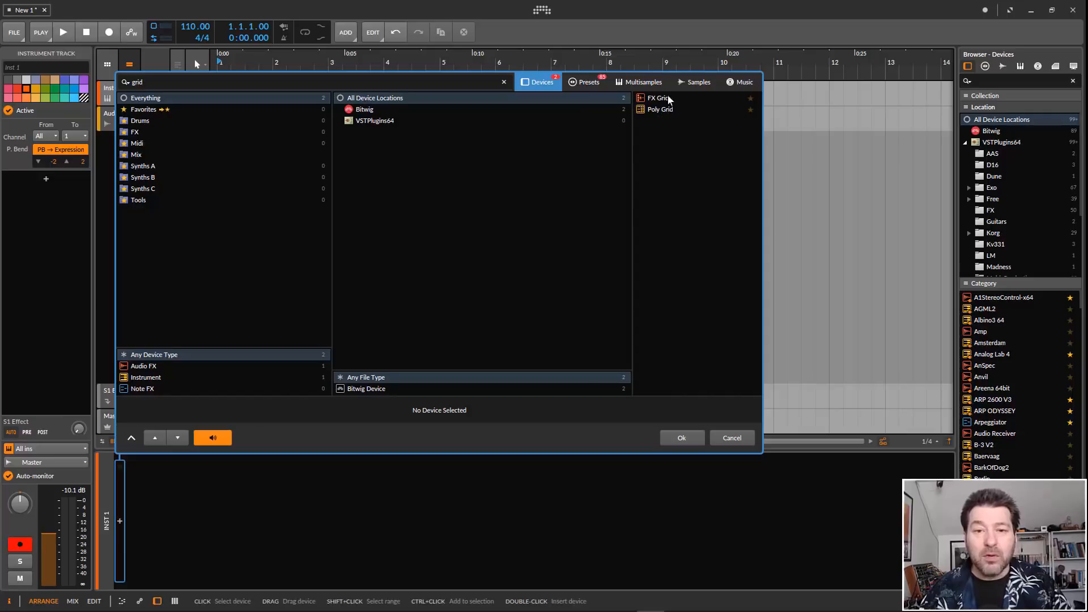
{"action": "left_click", "coordinate": [663, 111]}
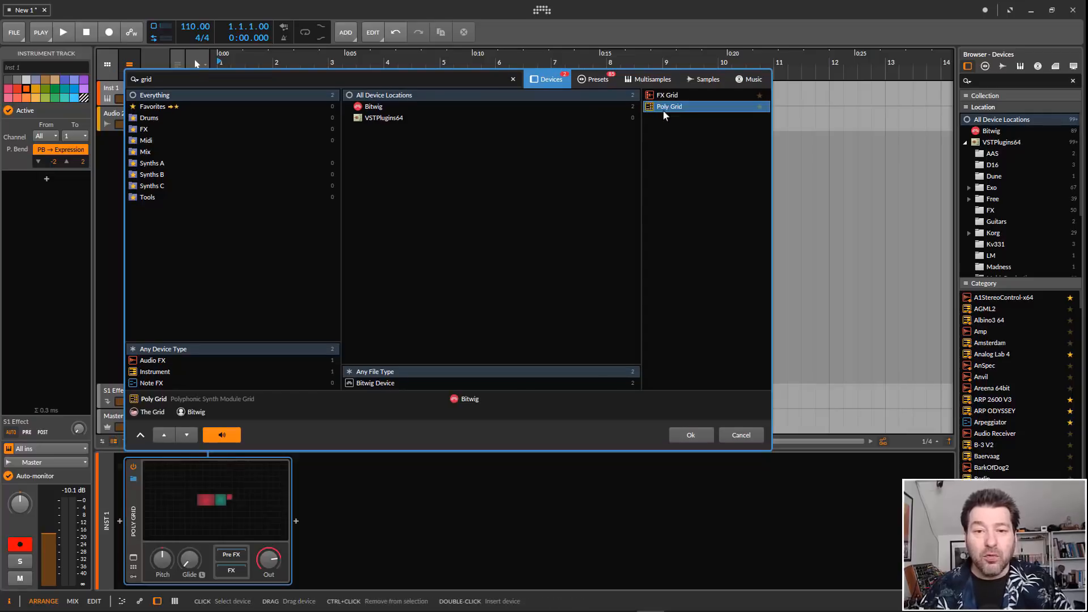
{"action": "left_click", "coordinate": [690, 440]}
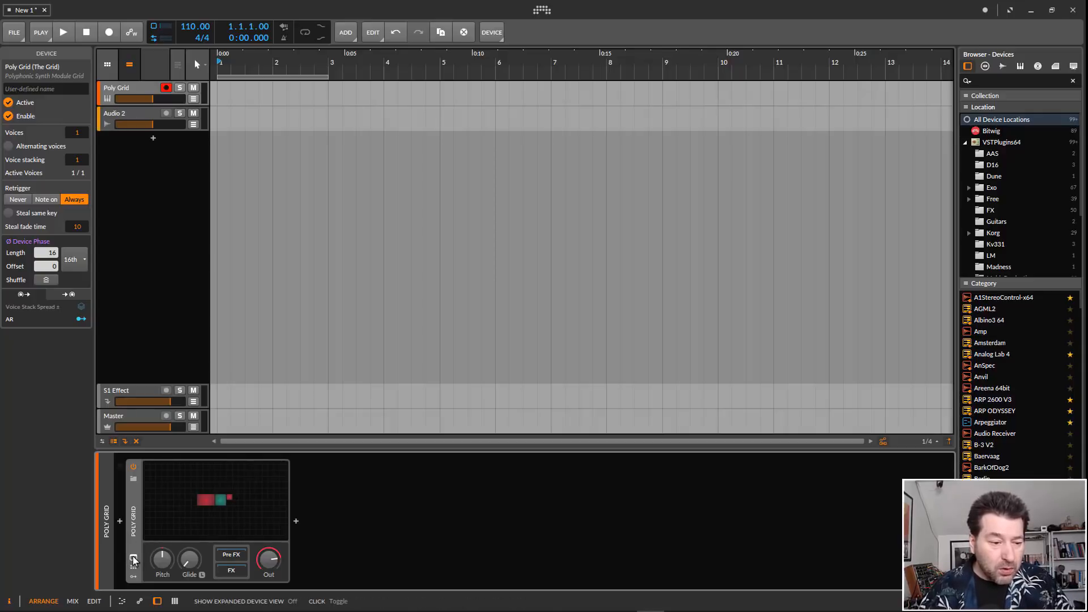
Replace the empty Poly Grid patch with the 80s Dystopy preset.
{"action": "left_click", "coordinate": [134, 478]}
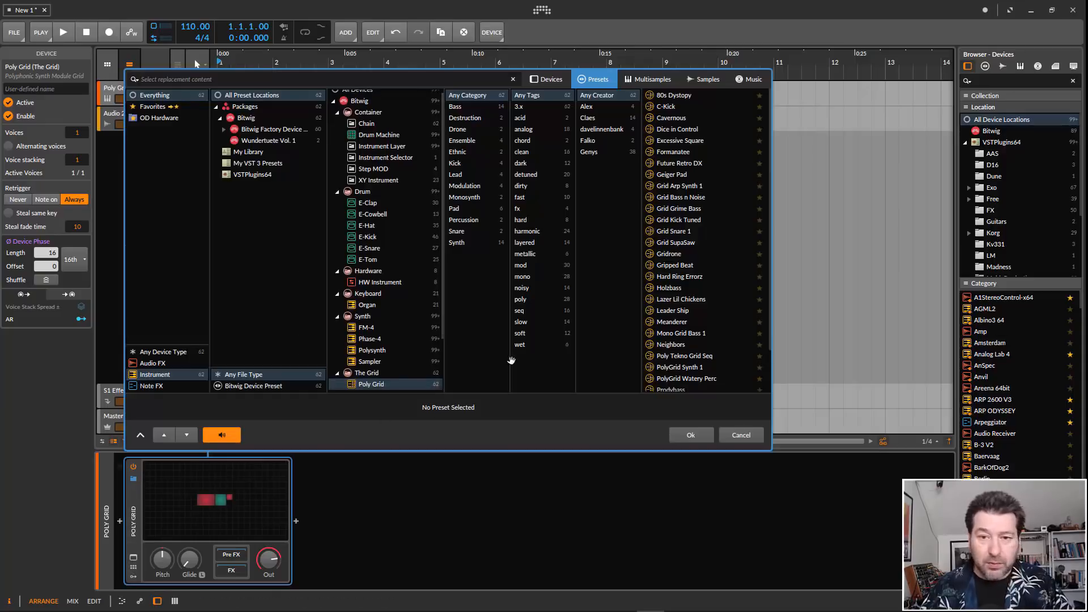
{"action": "left_click", "coordinate": [688, 98]}
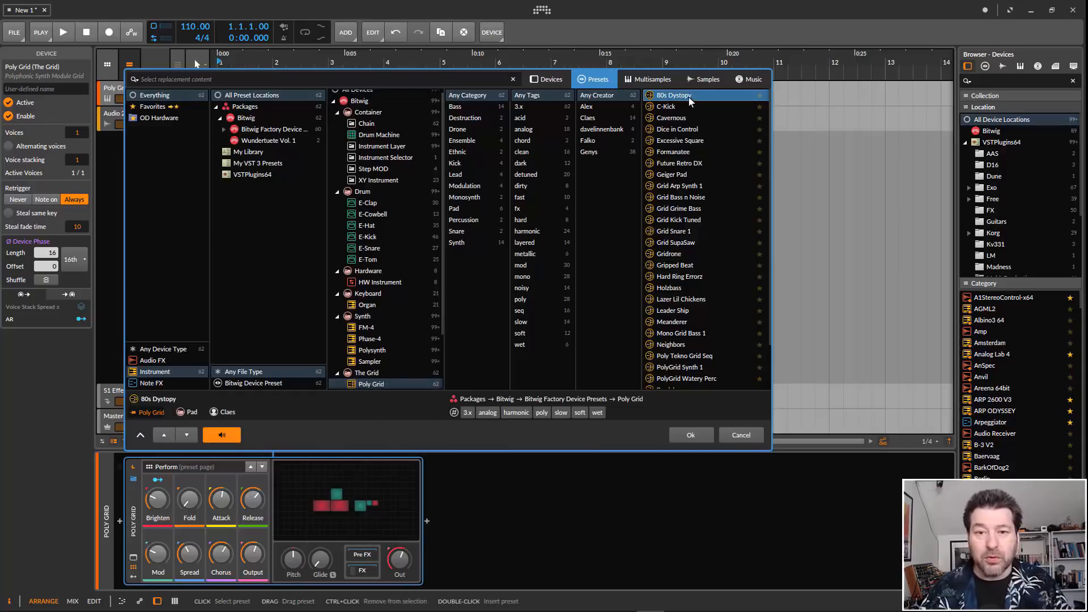
{"action": "left_click", "coordinate": [689, 434]}
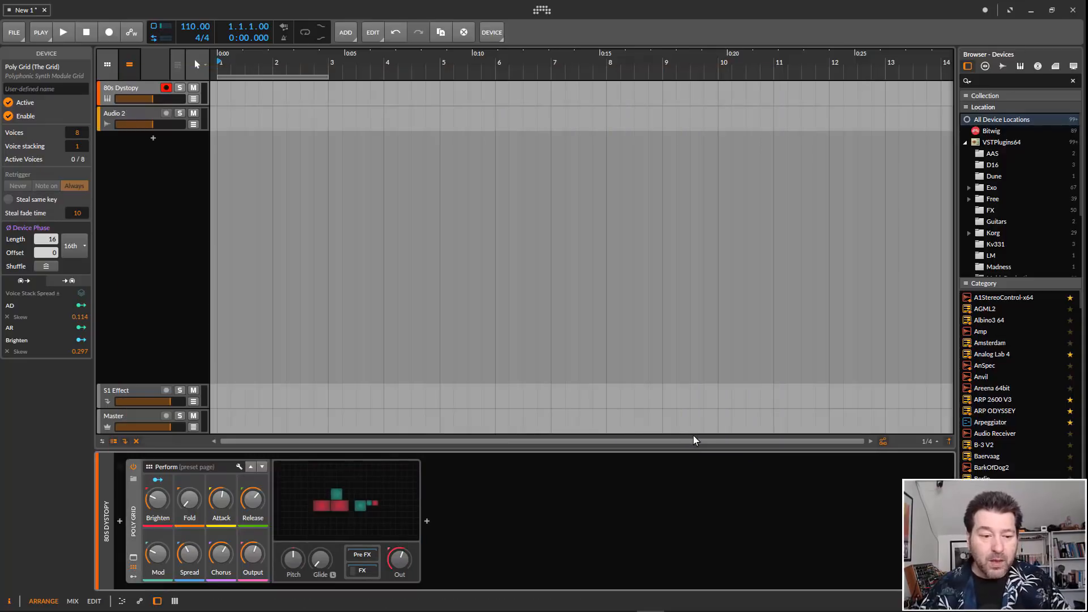
Open the Poly Grid patch for editing and move the Audio Out module to the far right, level with the AD module.
{"action": "left_click", "coordinate": [348, 495]}
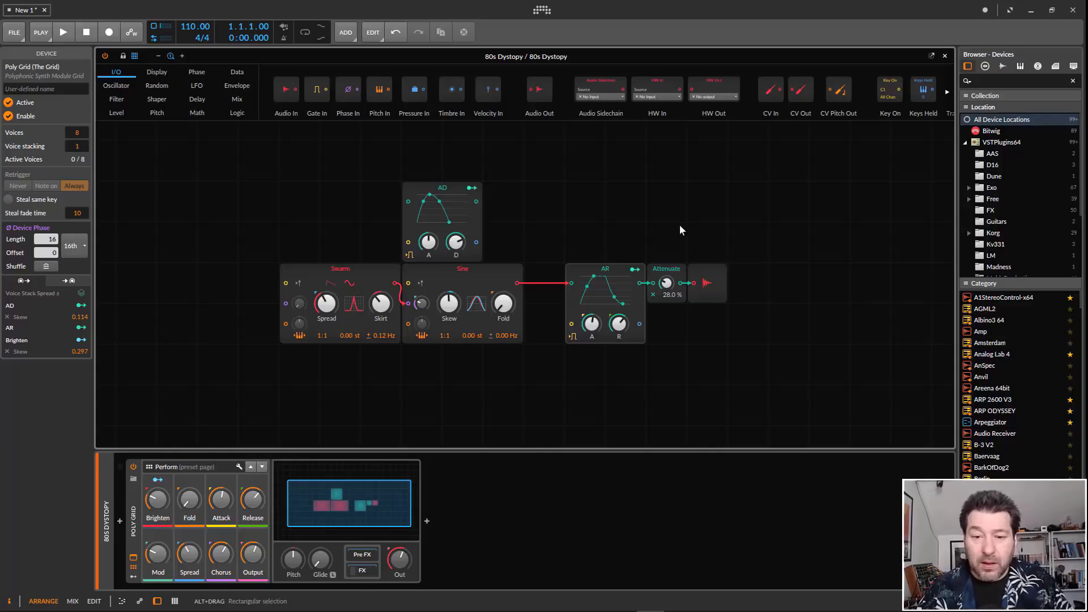
{"action": "left_click_drag", "start_coordinate": [716, 279], "coordinate": [879, 279]}
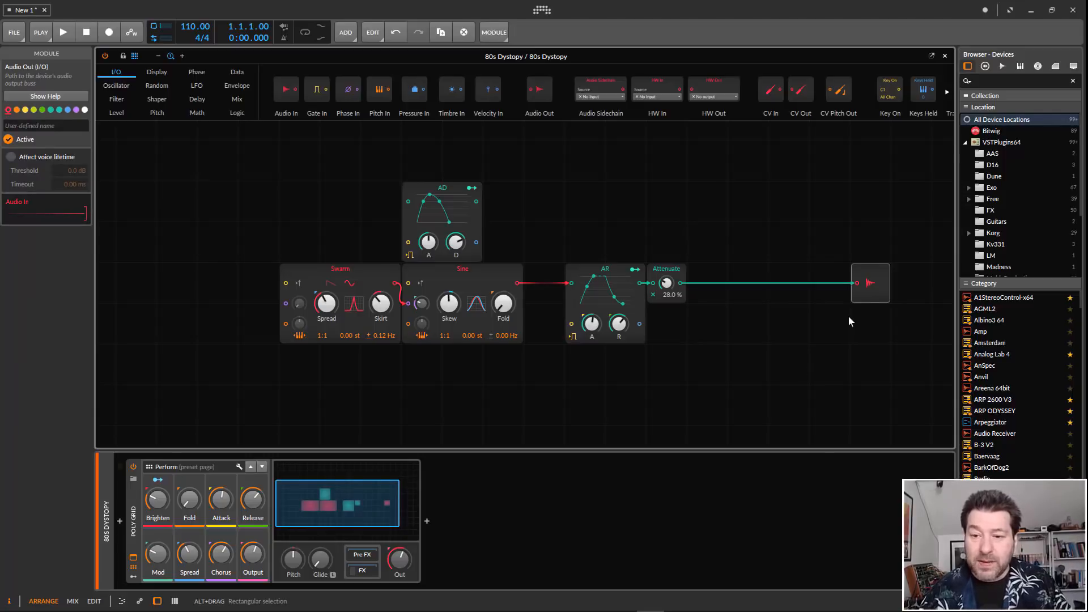
{"action": "mouse_move", "coordinate": [882, 292]}
{"action": "left_mouse_down"}
{"action": "mouse_move", "coordinate": [876, 217]}
{"action": "mouse_move", "coordinate": [707, 189]}
{"action": "mouse_move", "coordinate": [833, 164]}
{"action": "mouse_move", "coordinate": [867, 425]}
{"action": "mouse_move", "coordinate": [838, 303]}
{"action": "mouse_move", "coordinate": [837, 383]}
{"action": "mouse_move", "coordinate": [800, 351]}
{"action": "mouse_move", "coordinate": [799, 383]}
{"action": "mouse_move", "coordinate": [888, 335]}
{"action": "mouse_move", "coordinate": [760, 335]}
{"action": "mouse_move", "coordinate": [759, 409]}
{"action": "mouse_move", "coordinate": [893, 336]}
{"action": "mouse_move", "coordinate": [836, 284]}
{"action": "mouse_move", "coordinate": [819, 238]}
{"action": "mouse_move", "coordinate": [816, 326]}
{"action": "mouse_move", "coordinate": [840, 291]}
{"action": "mouse_move", "coordinate": [800, 297]}
{"action": "mouse_move", "coordinate": [884, 297]}
{"action": "left_mouse_up"}
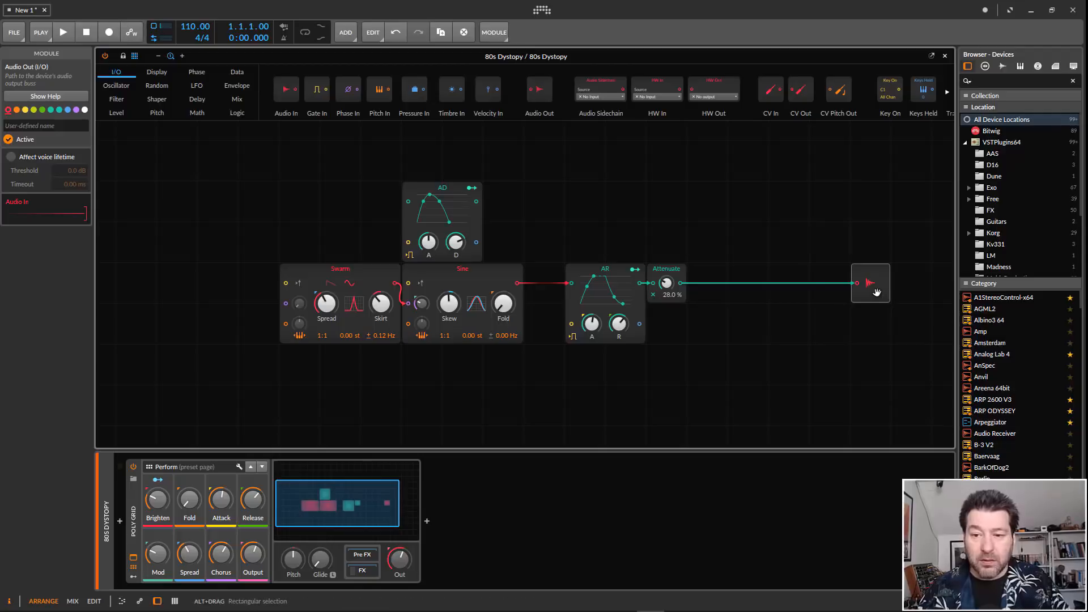
{"action": "left_click_drag", "start_coordinate": [882, 321], "coordinate": [784, 193]}
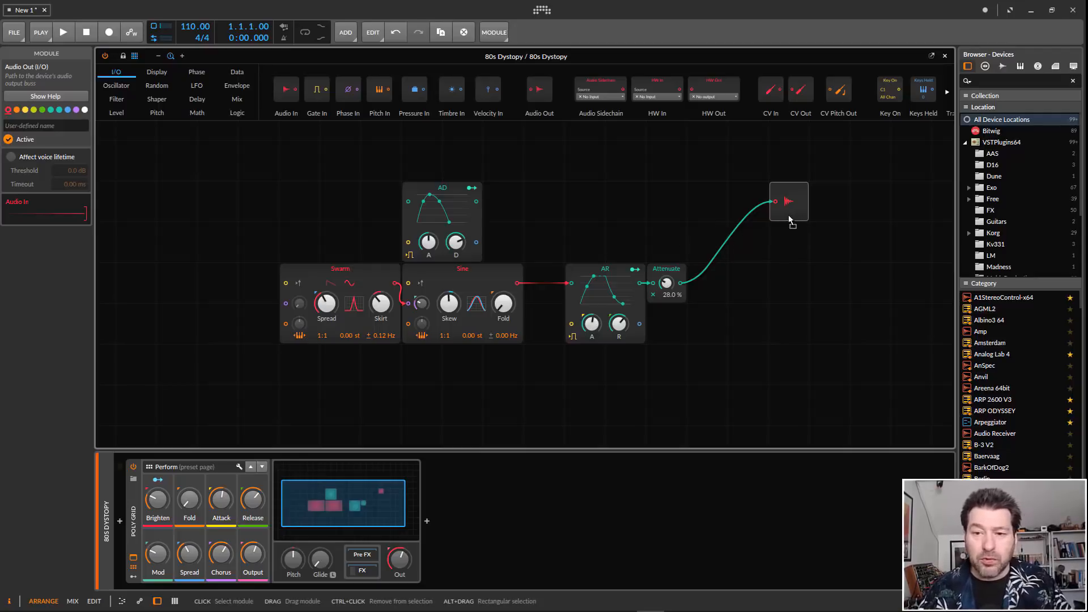
{"action": "left_click_drag", "start_coordinate": [790, 220], "coordinate": [861, 215]}
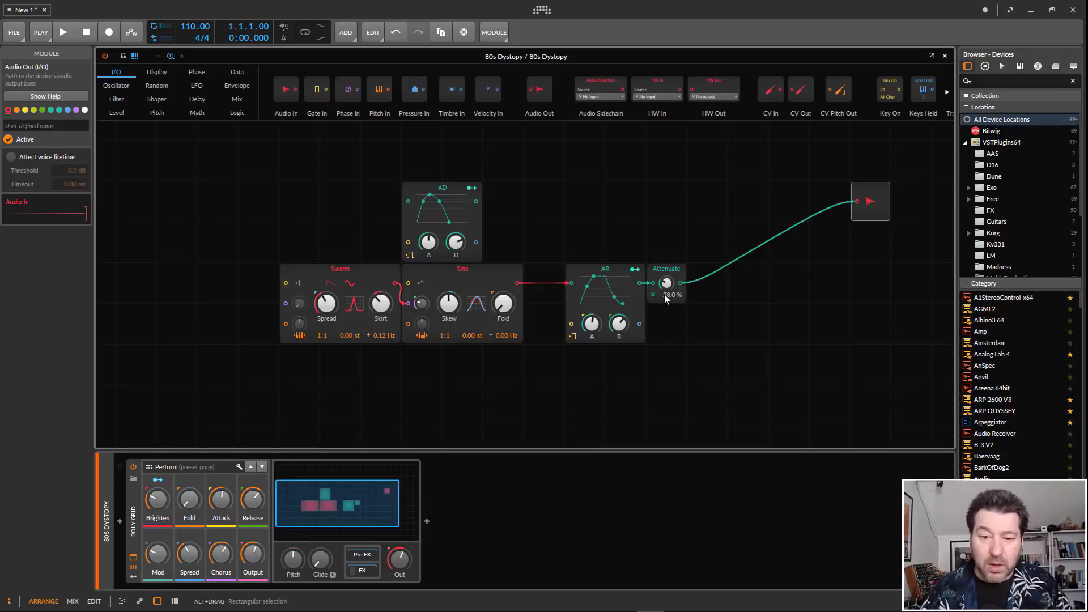
Spread out the patch by moving Attenuate right, away from AR, and Swarm left, away from Sine.
{"action": "left_click_drag", "start_coordinate": [665, 296], "coordinate": [737, 298]}
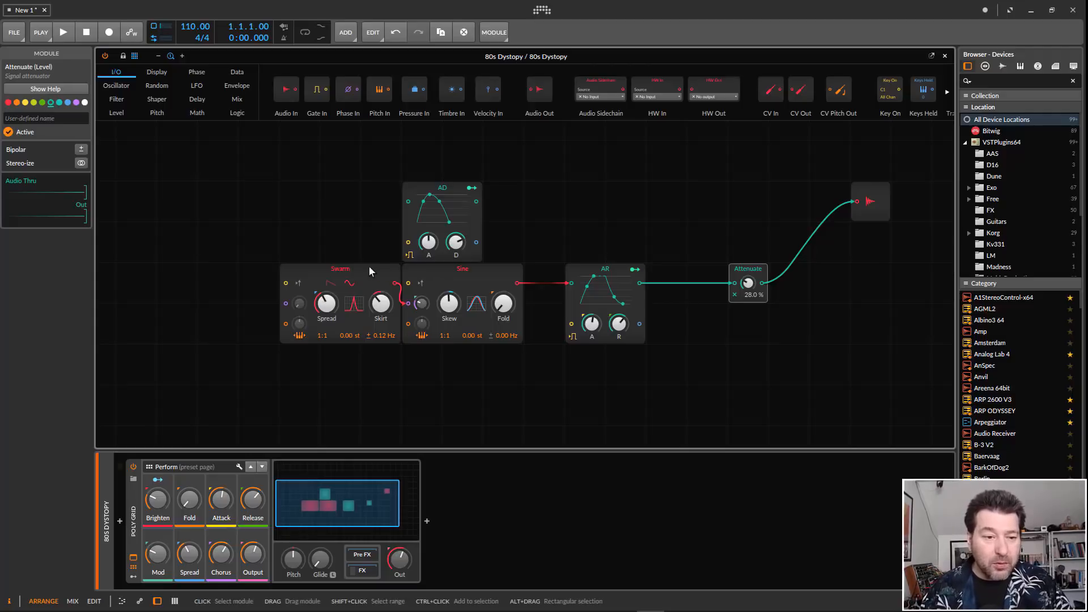
{"action": "left_click_drag", "start_coordinate": [369, 266], "coordinate": [332, 270]}
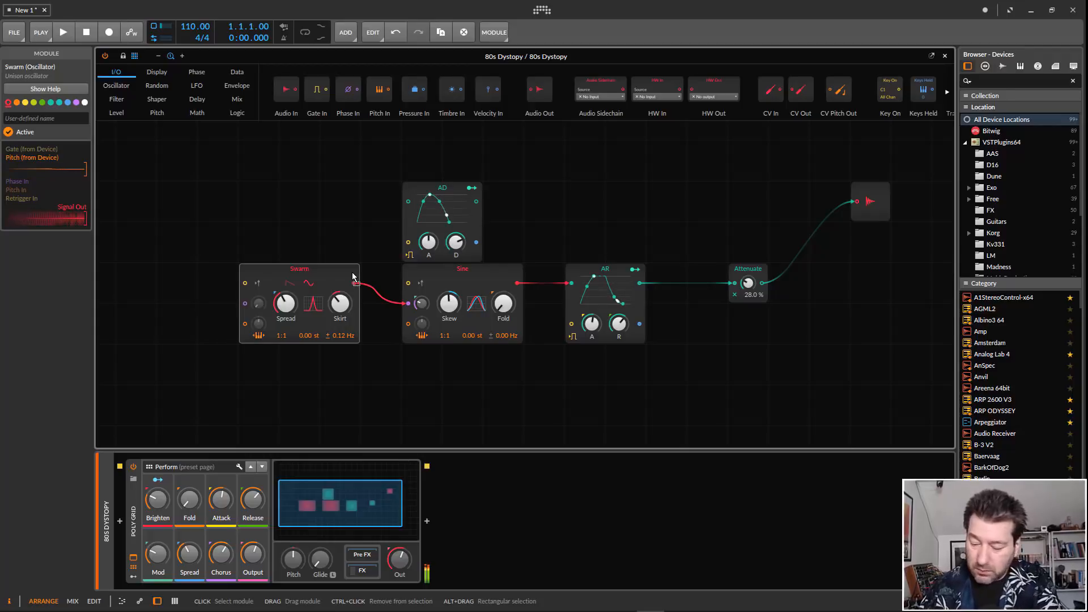
{"action": "key", "text": "XF86AudioRaiseVolume"}
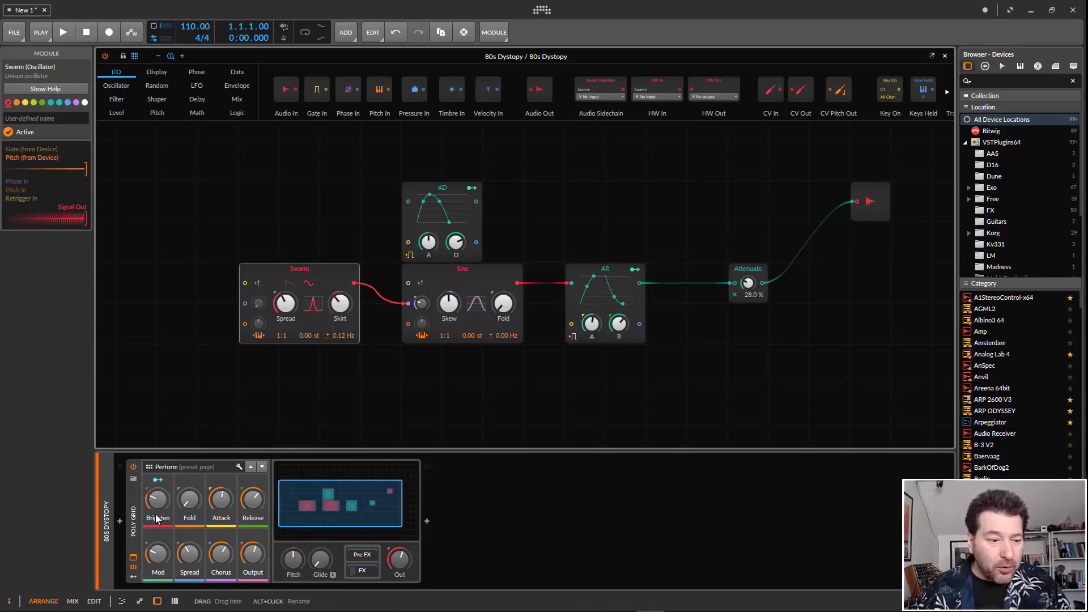
Audition the C-Kick preset and replace the 80s Dystopy patch with the Cavernous preset.
{"action": "left_click", "coordinate": [134, 481]}
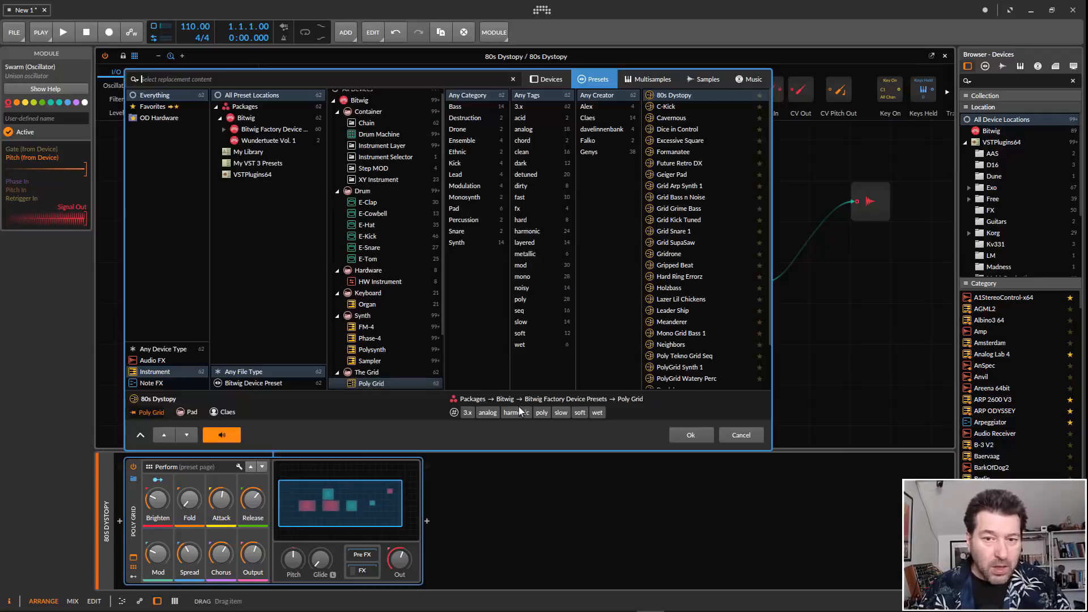
{"action": "left_click", "coordinate": [664, 107]}
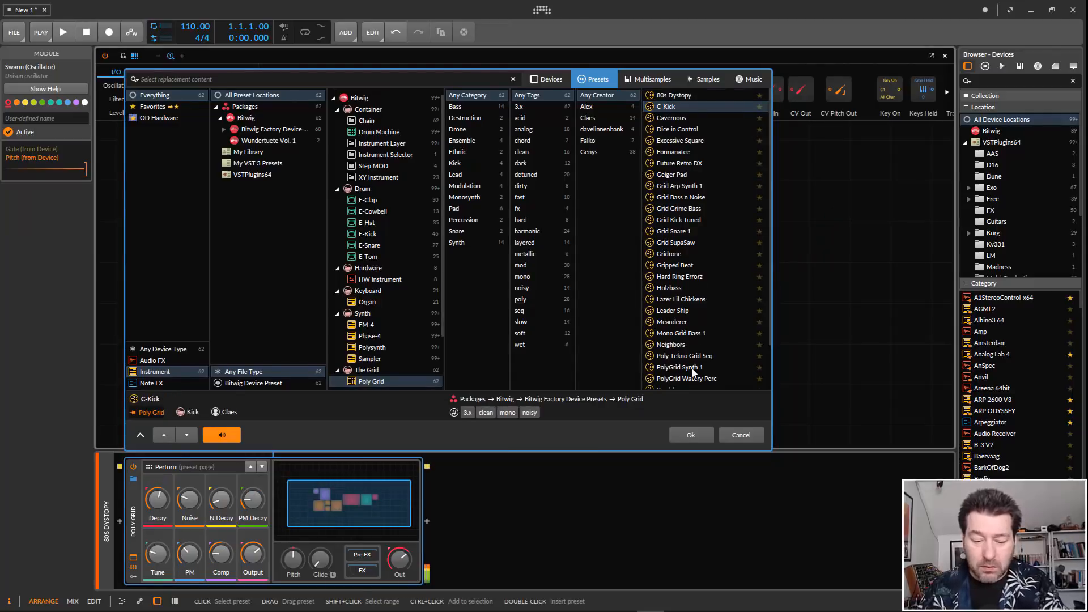
{"action": "left_click", "coordinate": [678, 120]}
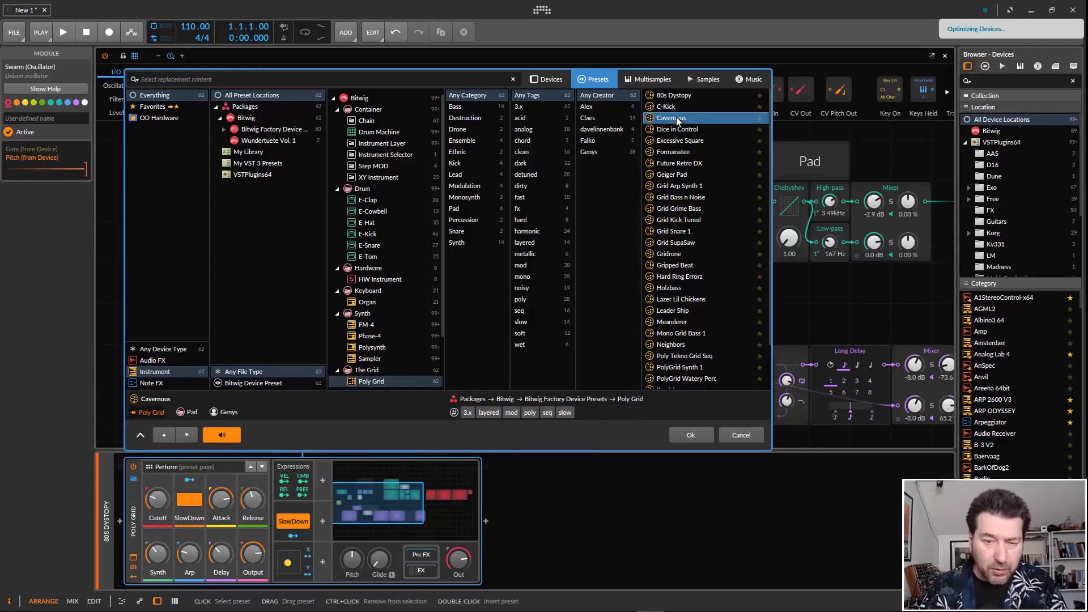
{"action": "left_click", "coordinate": [691, 435]}
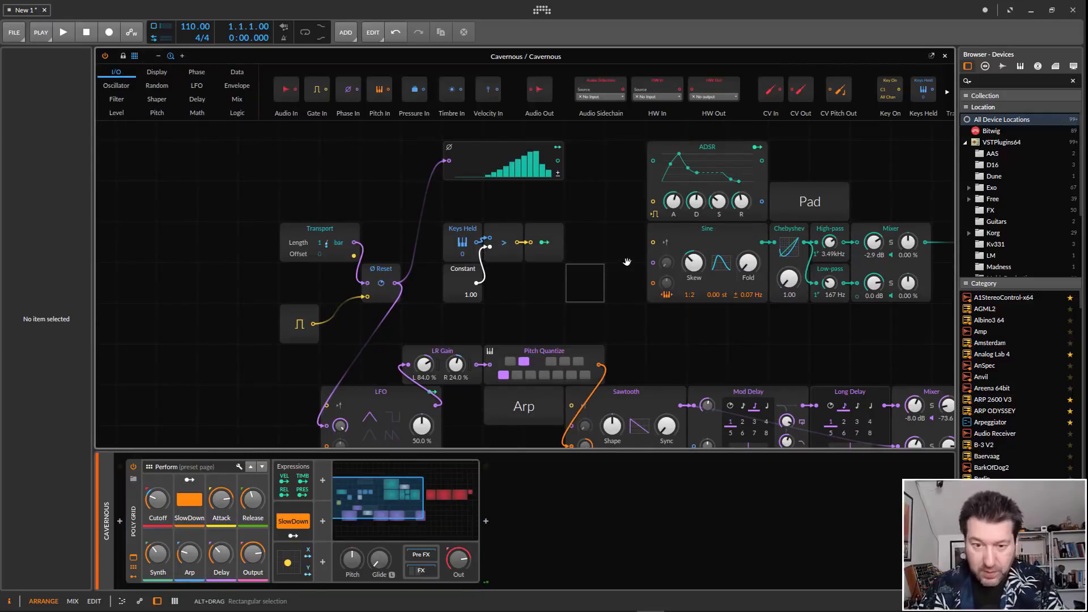
Examine the Cavernous patch's overall layout, including the Pad and Arp sections and their routing to the output.
{"action": "left_click_drag", "start_coordinate": [621, 231], "coordinate": [487, 204]}
{"action": "scroll", "coordinate": [491, 211], "scroll_direction": "down", "scroll_amount": 3}
{"action": "scroll", "coordinate": [491, 211], "scroll_direction": "up", "scroll_amount": 3}
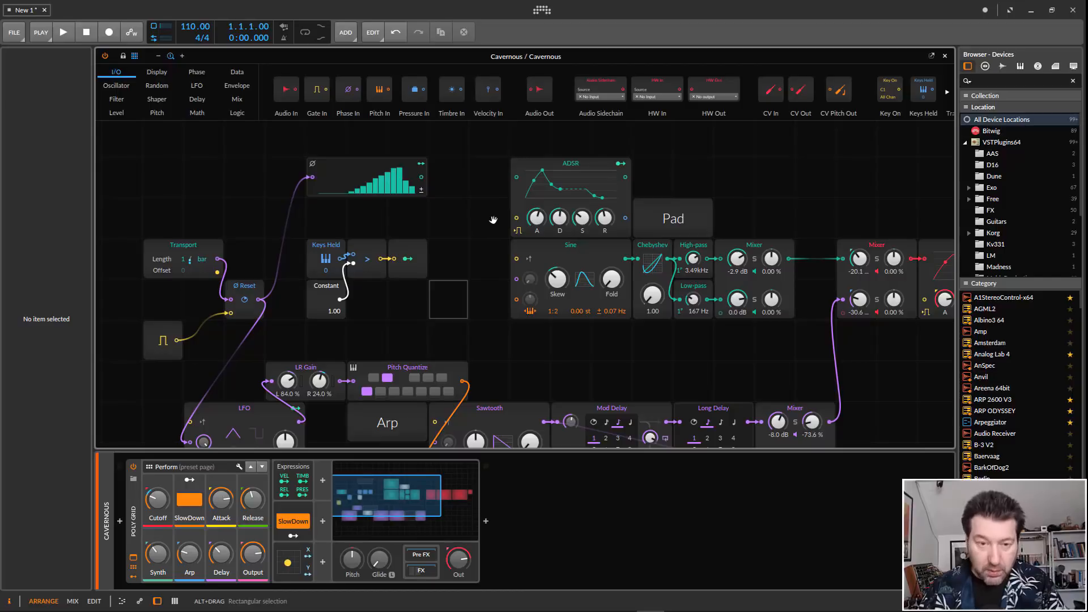
{"action": "scroll", "coordinate": [494, 220], "scroll_direction": "down", "scroll_amount": 3}
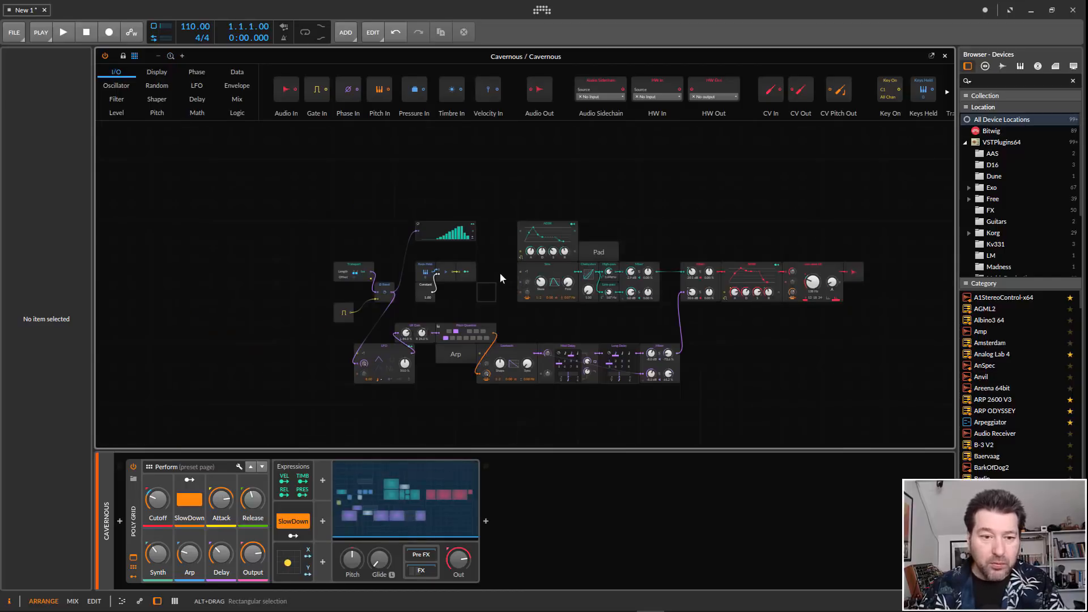
{"action": "left_click_drag", "start_coordinate": [501, 260], "coordinate": [467, 207]}
{"action": "scroll", "coordinate": [462, 214], "scroll_direction": "up", "scroll_amount": 6}
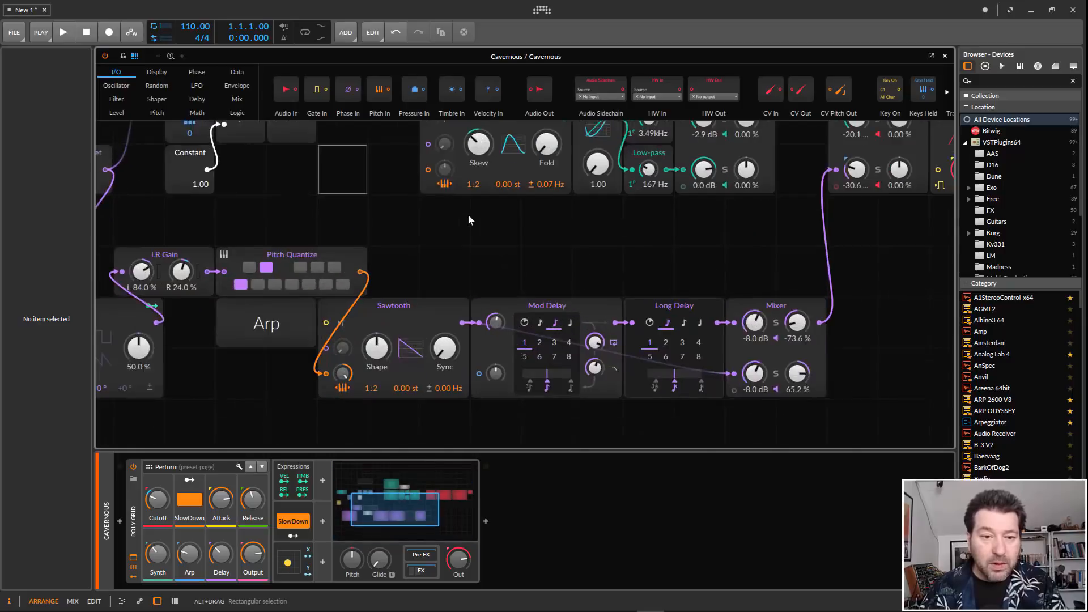
{"action": "scroll", "coordinate": [478, 225], "scroll_direction": "down", "scroll_amount": 6}
{"action": "scroll", "coordinate": [488, 245], "scroll_direction": "up", "scroll_amount": 3}
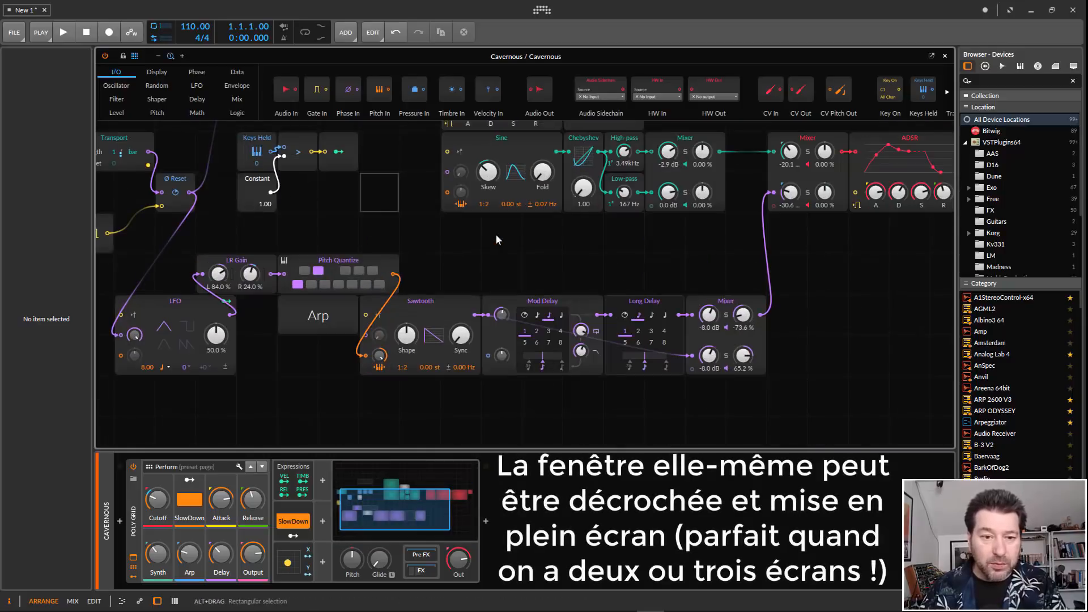
{"action": "scroll", "coordinate": [496, 234], "scroll_direction": "down", "scroll_amount": 3}
{"action": "scroll", "coordinate": [496, 227], "scroll_direction": "up", "scroll_amount": 3}
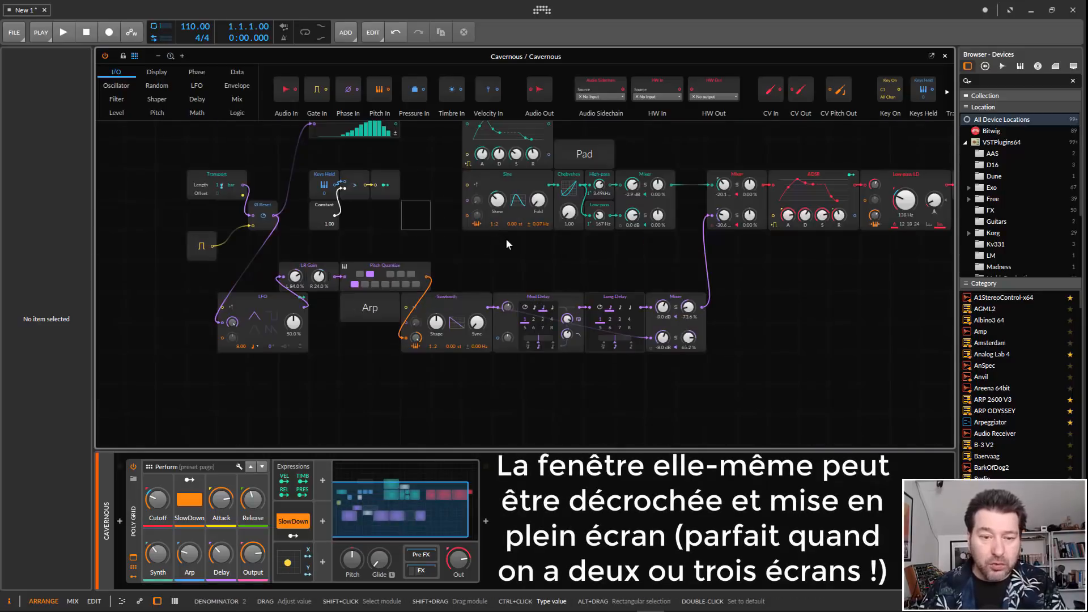
{"action": "left_click_drag", "start_coordinate": [499, 256], "coordinate": [460, 298]}
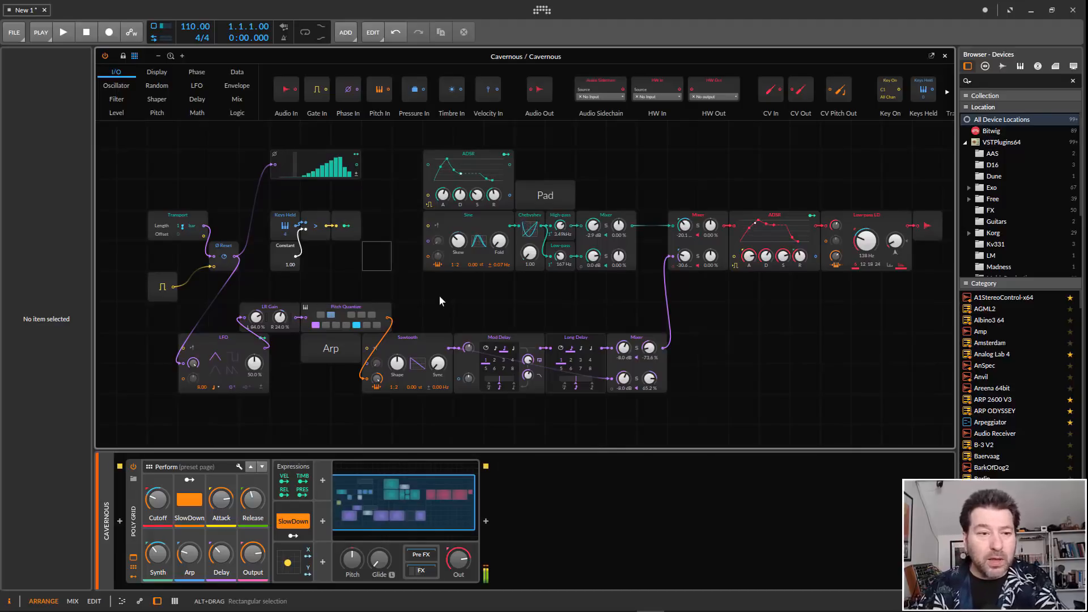
Check the DSP Performance Graph for the processing load of the Cavernous patch.
{"action": "left_click", "coordinate": [164, 34]}
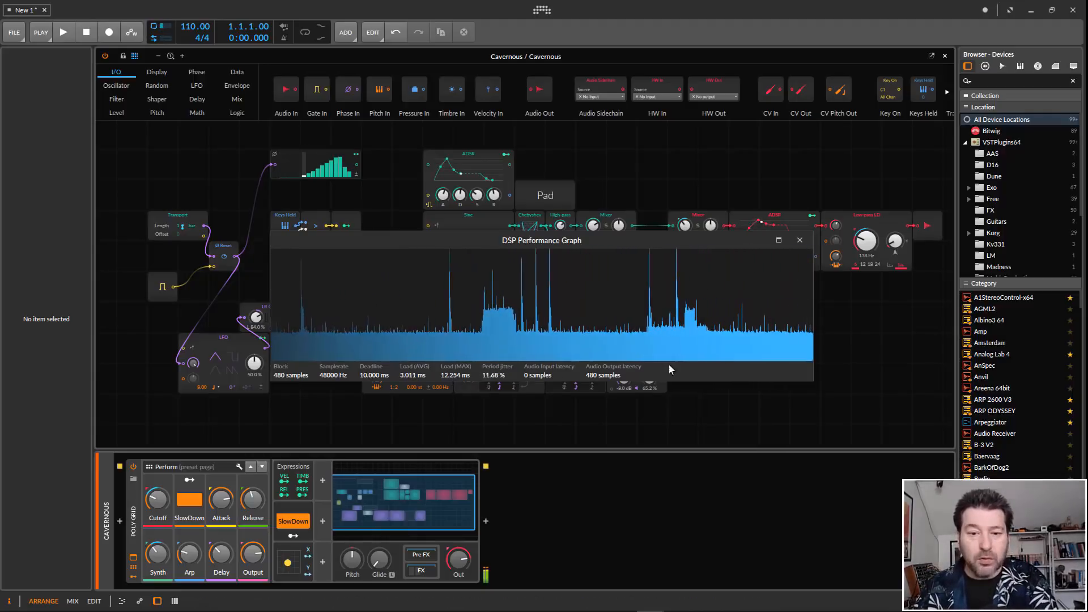
{"action": "left_click", "coordinate": [804, 241]}
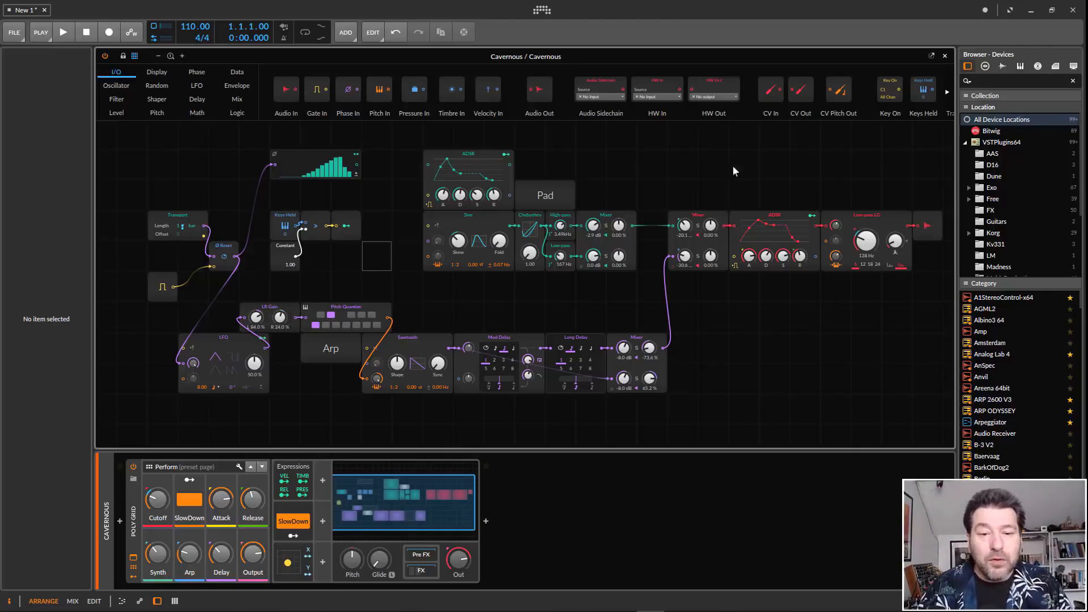
Replace the Cavernous patch with the Dice in Control preset and adjust its Shape macro.
{"action": "left_click", "coordinate": [134, 480]}
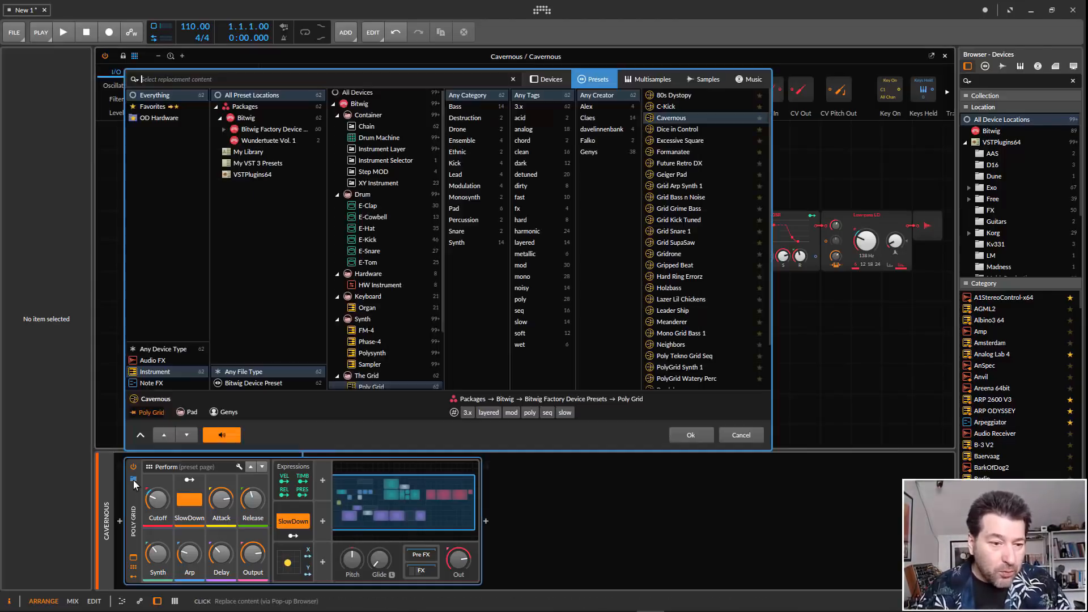
{"action": "left_click", "coordinate": [691, 130]}
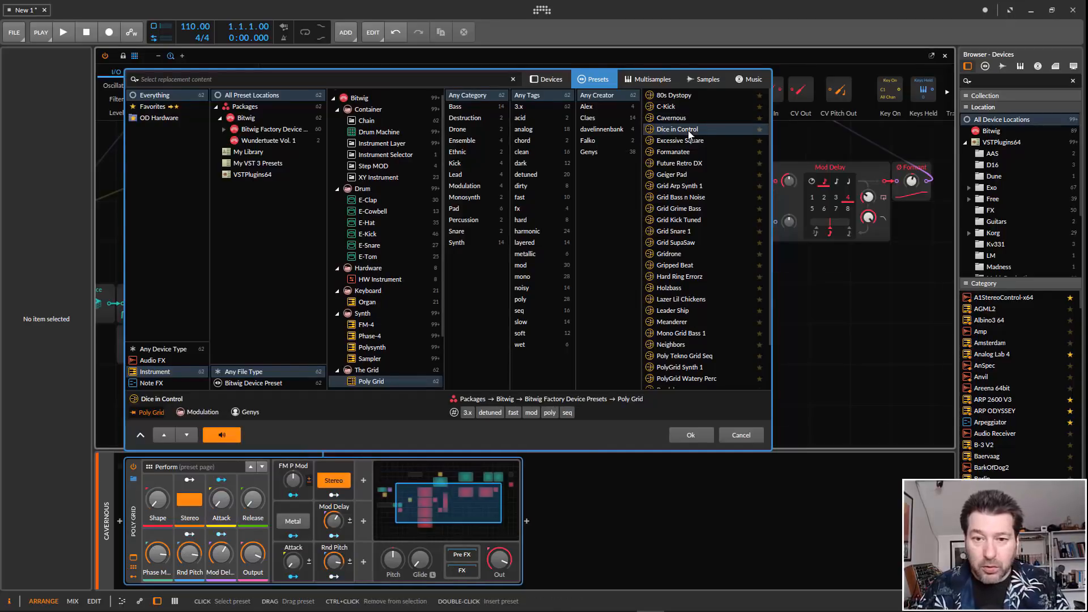
{"action": "left_click", "coordinate": [690, 435]}
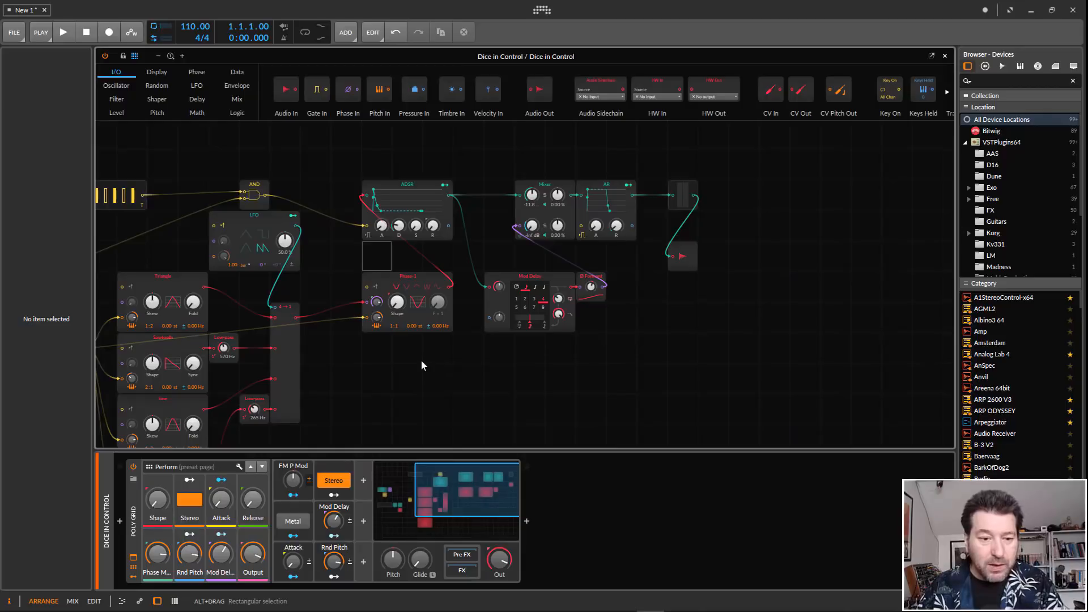
{"action": "left_click_drag", "start_coordinate": [417, 365], "coordinate": [656, 326]}
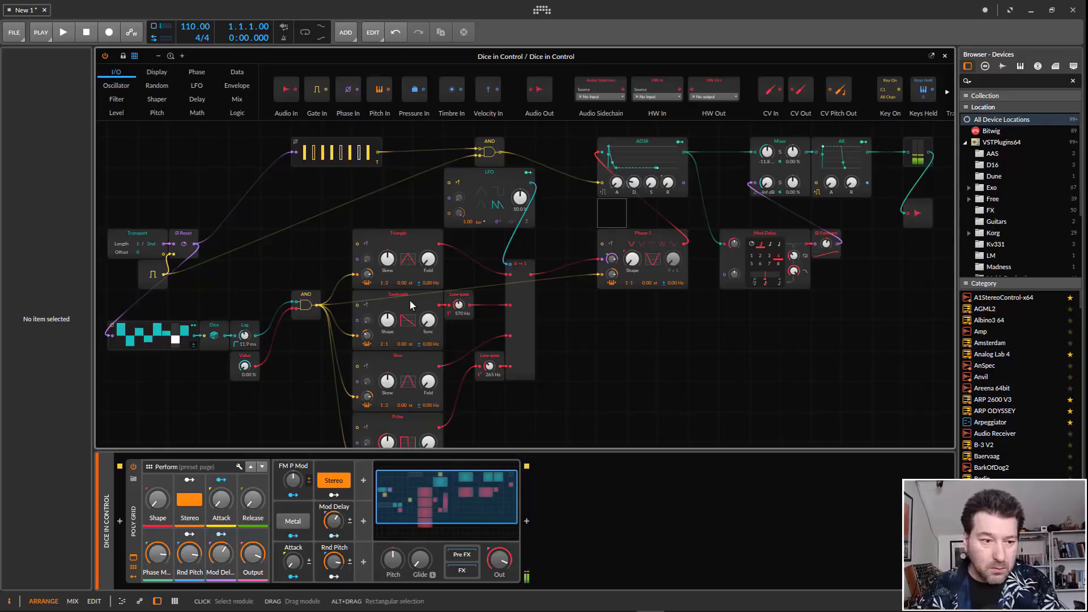
{"action": "left_click_drag", "start_coordinate": [157, 518], "coordinate": [158, 499]}
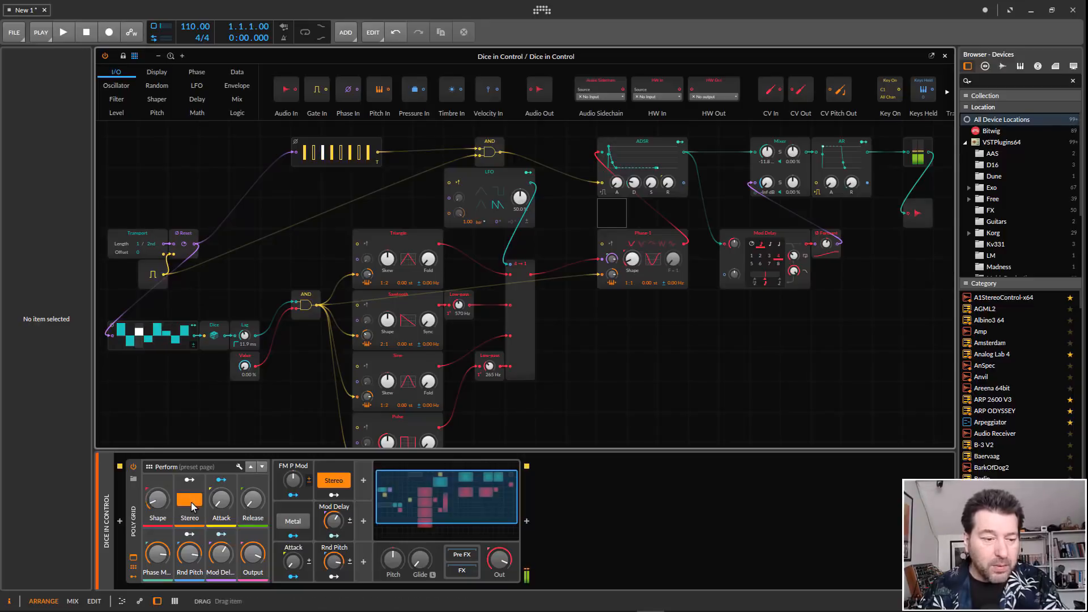
Switch the Stereo macro off and back on while checking the processing load in the DSP Performance Graph.
{"action": "left_click", "coordinate": [191, 506]}
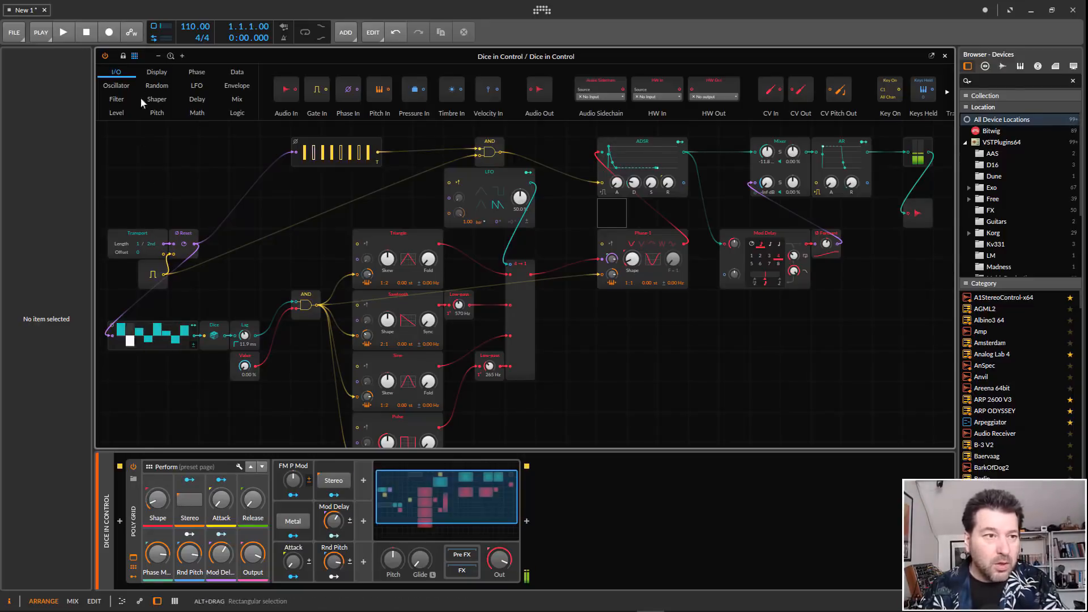
{"action": "left_click", "coordinate": [161, 27]}
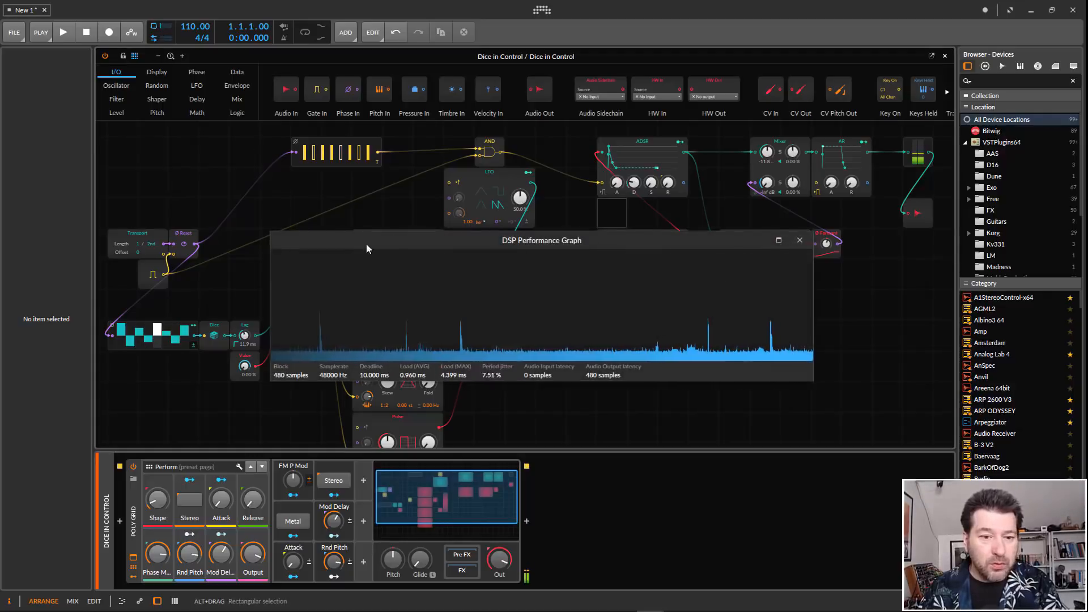
{"action": "left_click", "coordinate": [191, 506]}
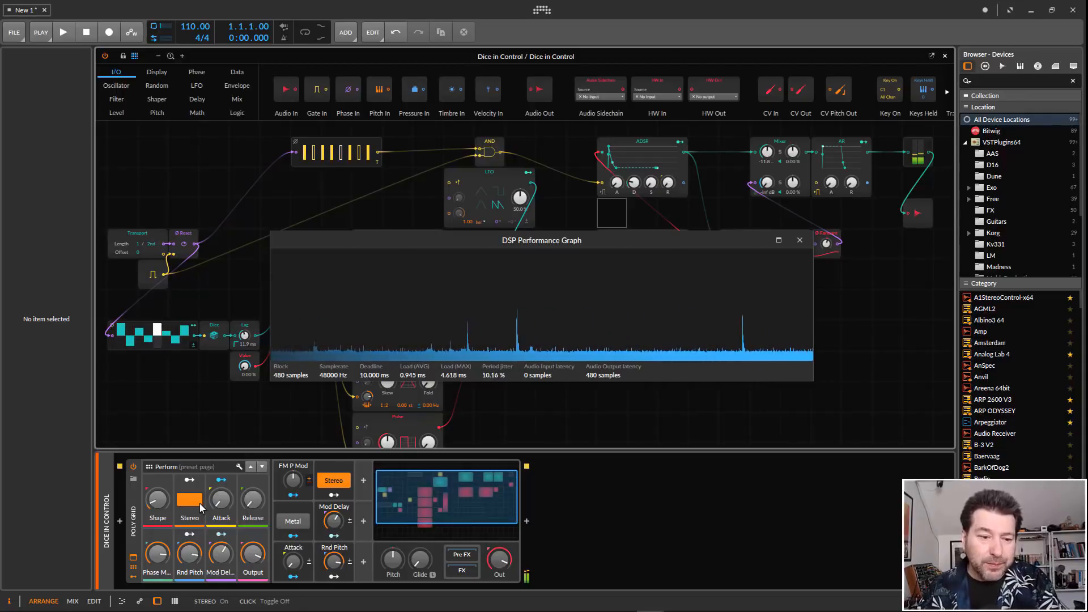
{"action": "left_click", "coordinate": [800, 240]}
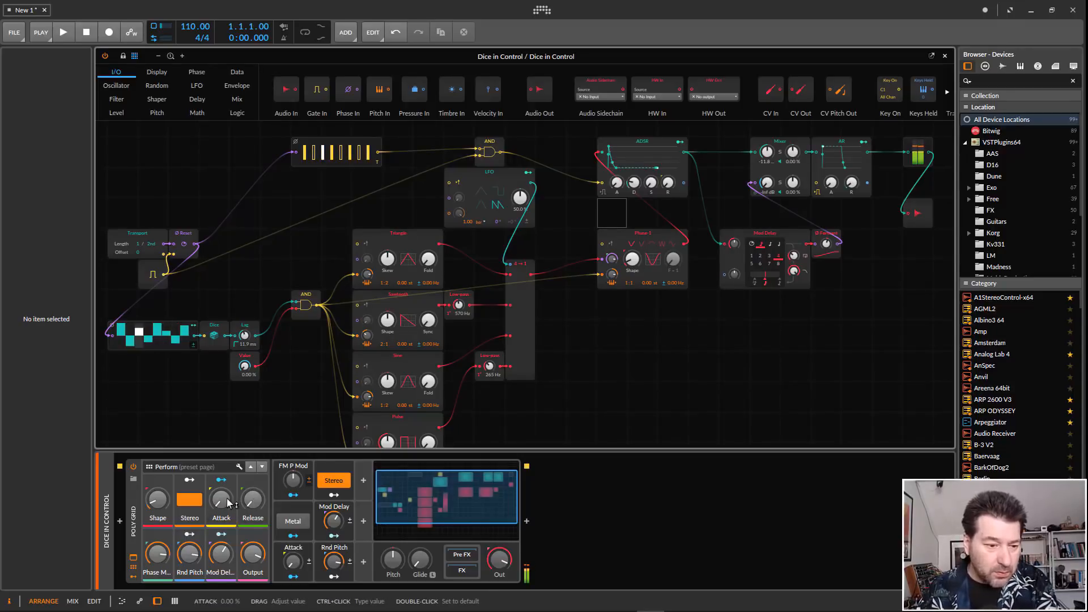
Set the Attack macro to 3.50 % and insert an LFO modulator into the Dice in Control device.
{"action": "mouse_move", "coordinate": [221, 500]}
{"action": "left_mouse_down"}
{"action": "mouse_move", "coordinate": [221, 485]}
{"action": "mouse_move", "coordinate": [221, 536]}
{"action": "mouse_move", "coordinate": [232, 502]}
{"action": "left_mouse_up"}
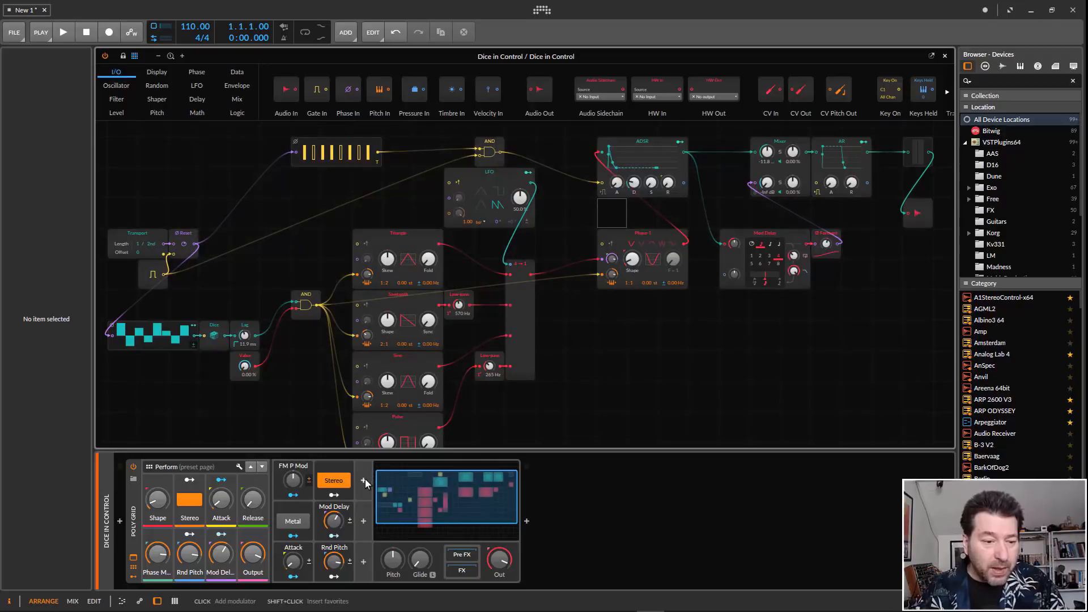
{"action": "left_click", "coordinate": [364, 480]}
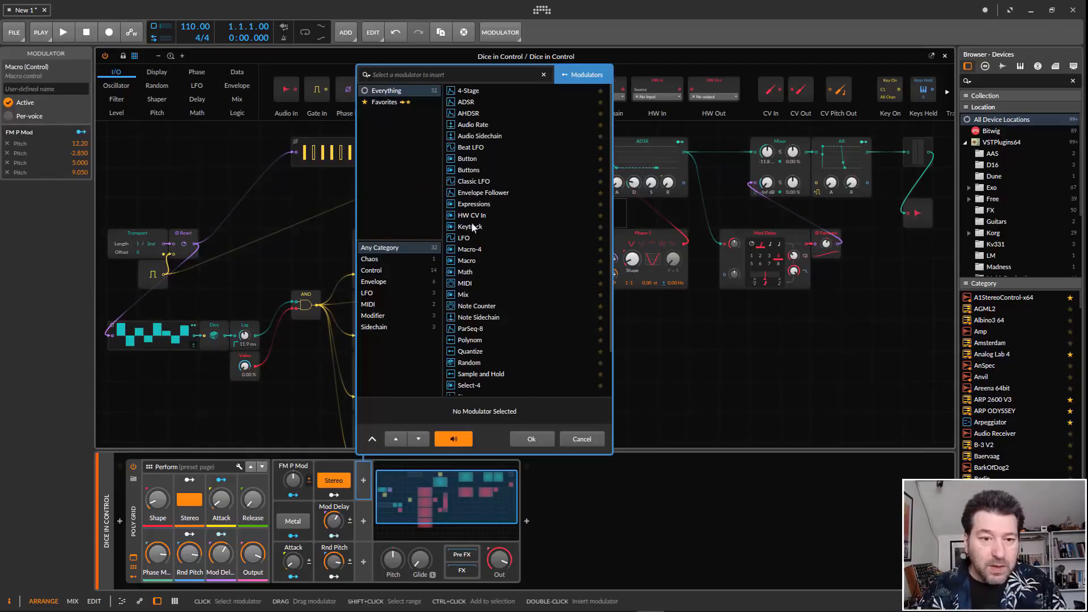
{"action": "left_click", "coordinate": [468, 238]}
{"action": "left_click", "coordinate": [532, 439]}
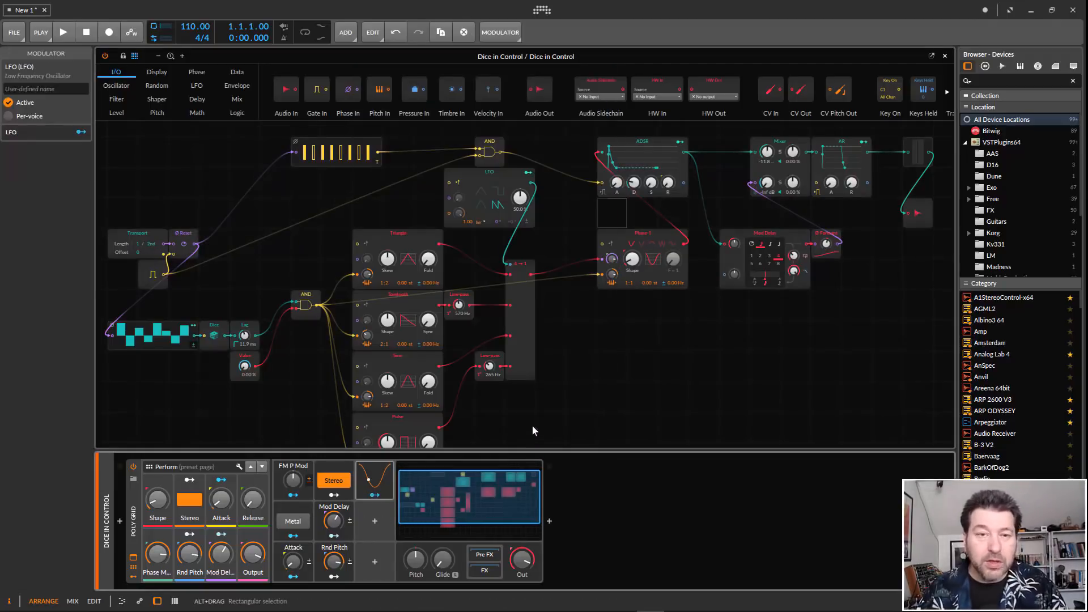
Modulate the Attack macro with the LFO by an amount of 0.325, and delete the LFO modulator.
{"action": "left_click", "coordinate": [371, 497]}
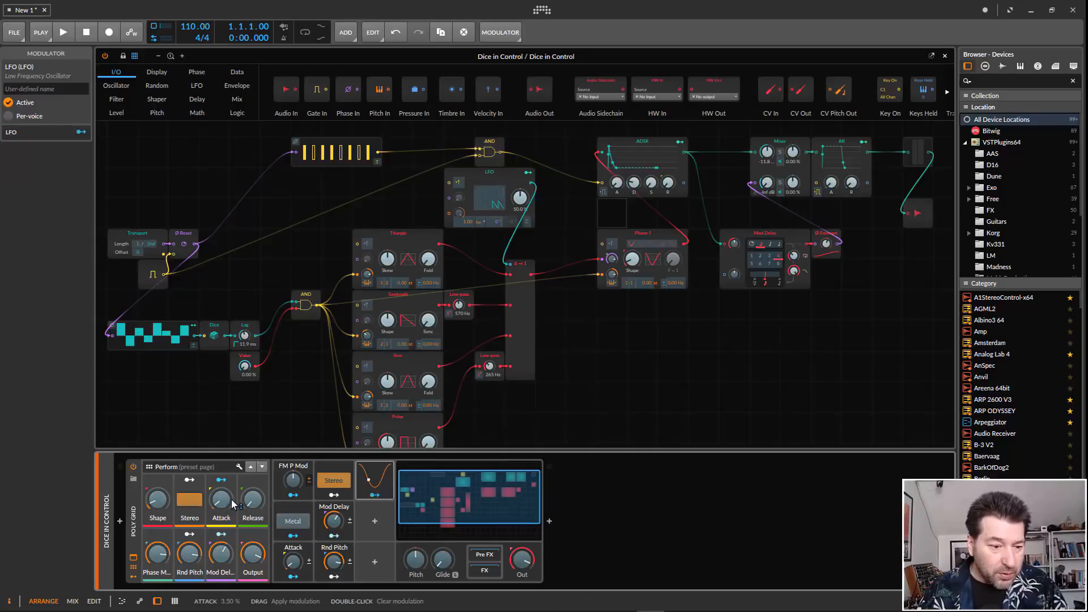
{"action": "left_click_drag", "start_coordinate": [228, 506], "coordinate": [227, 488]}
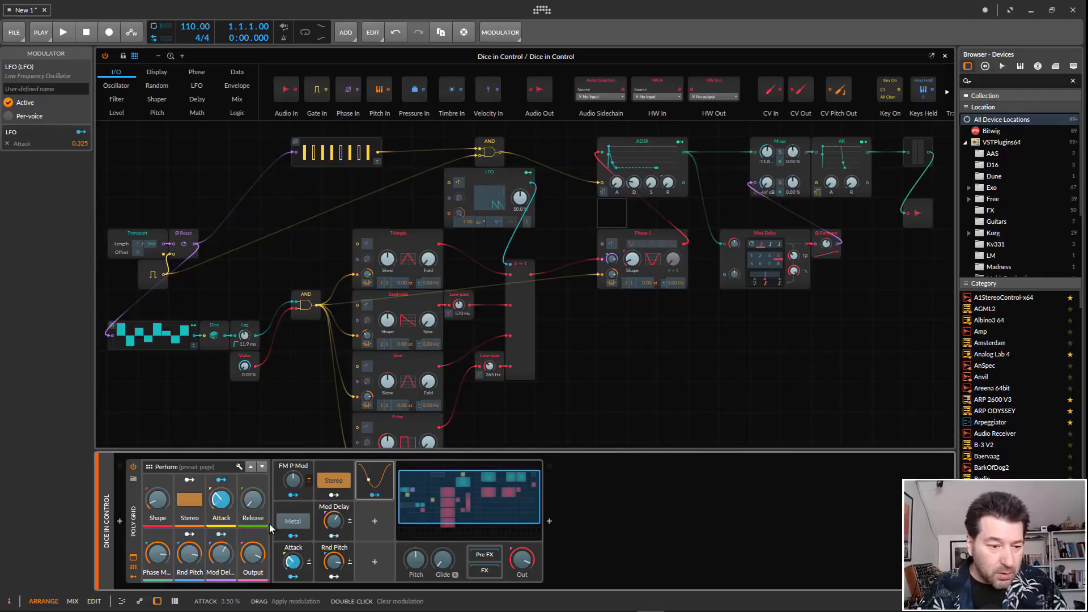
{"action": "left_click", "coordinate": [378, 498]}
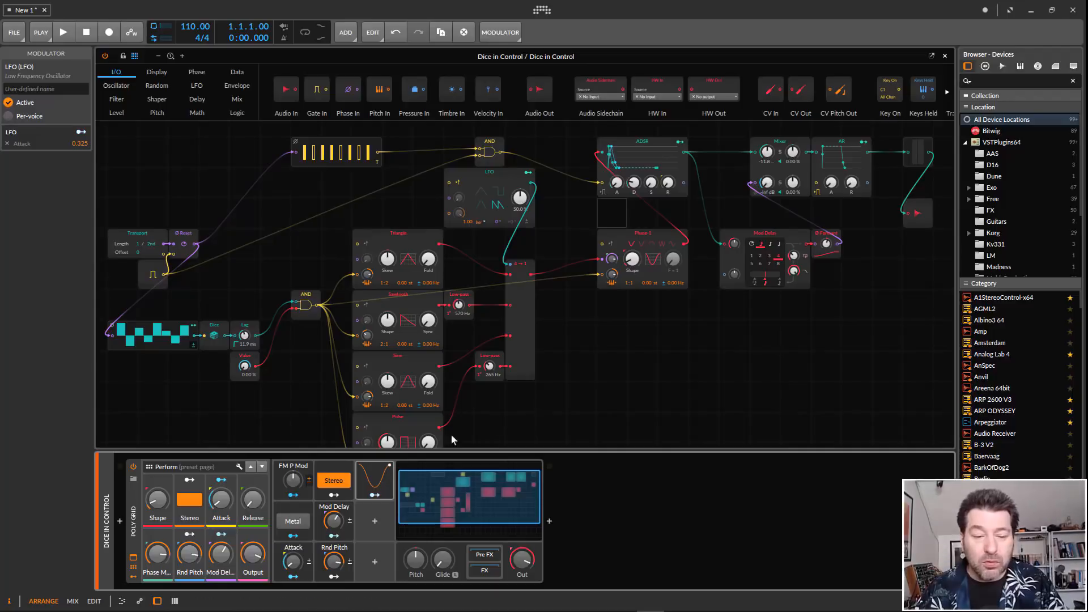
{"action": "key", "text": "Delete"}
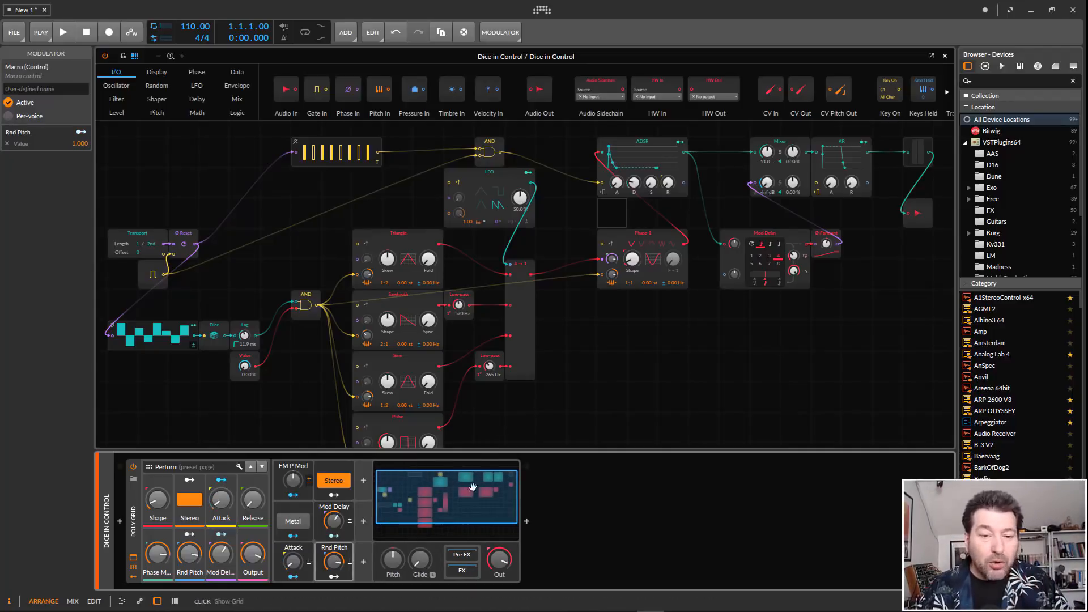
Replace the Dice in Control patch with the Excessive Square preset.
{"action": "left_click", "coordinate": [134, 480]}
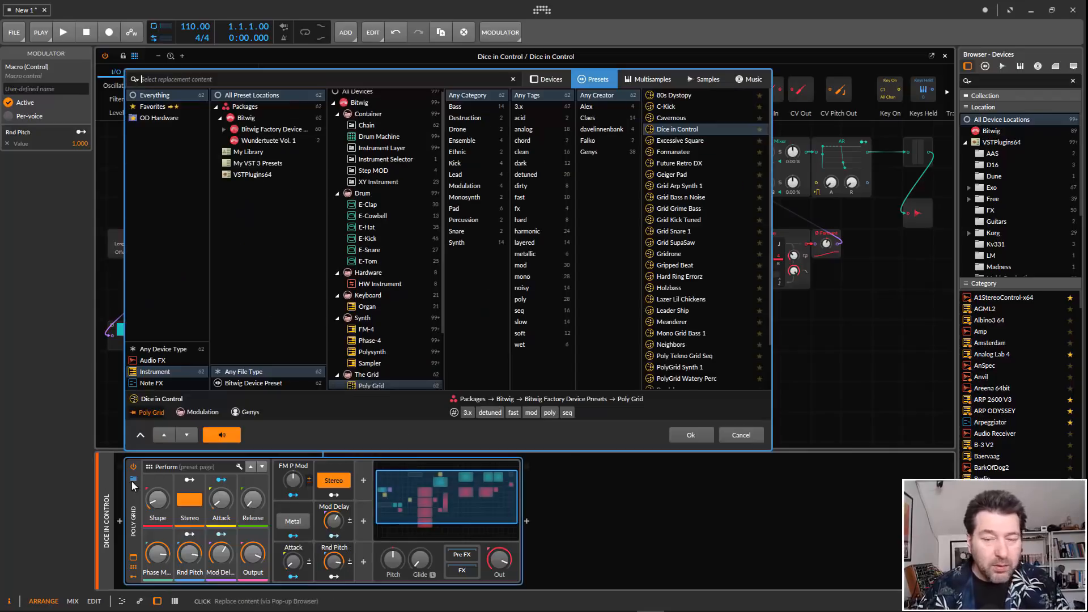
{"action": "left_click", "coordinate": [679, 141]}
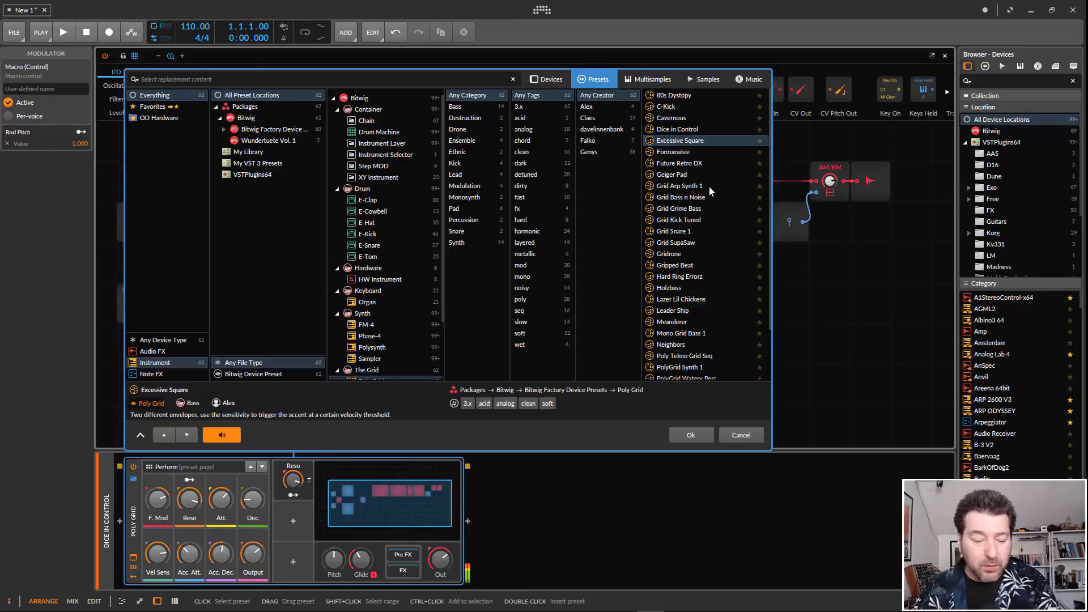
{"action": "left_click", "coordinate": [700, 434]}
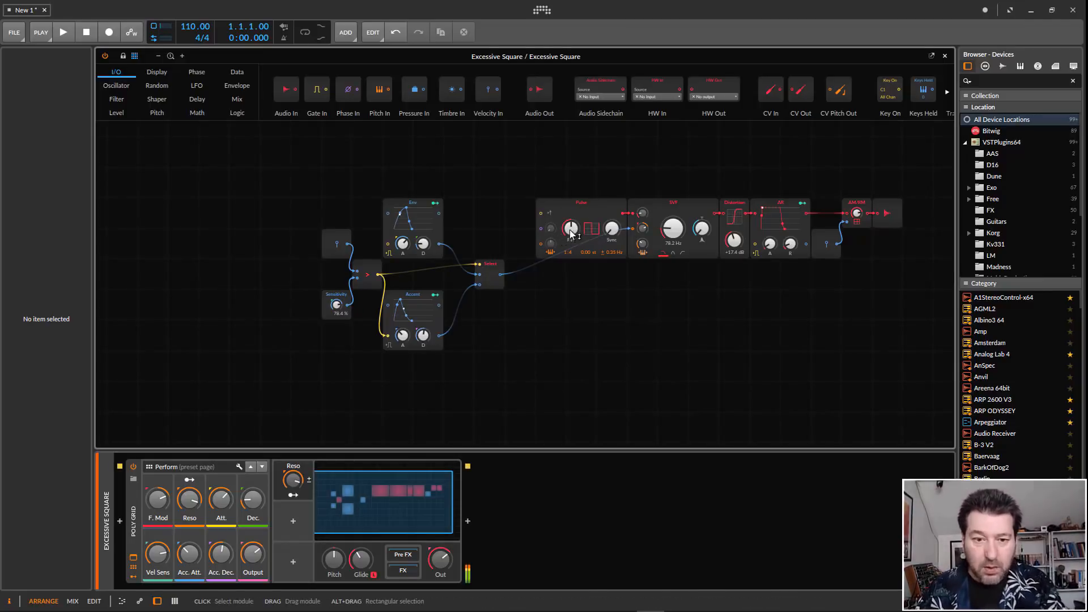
Set the SVF filter's cutoff to 71.7 Hz and the Distortion module's drive to +18.4 dB in the Excessive Square patch.
{"action": "mouse_move", "coordinate": [570, 230]}
{"action": "left_mouse_down"}
{"action": "mouse_move", "coordinate": [570, 211]}
{"action": "mouse_move", "coordinate": [569, 247]}
{"action": "mouse_move", "coordinate": [570, 230]}
{"action": "left_mouse_up"}
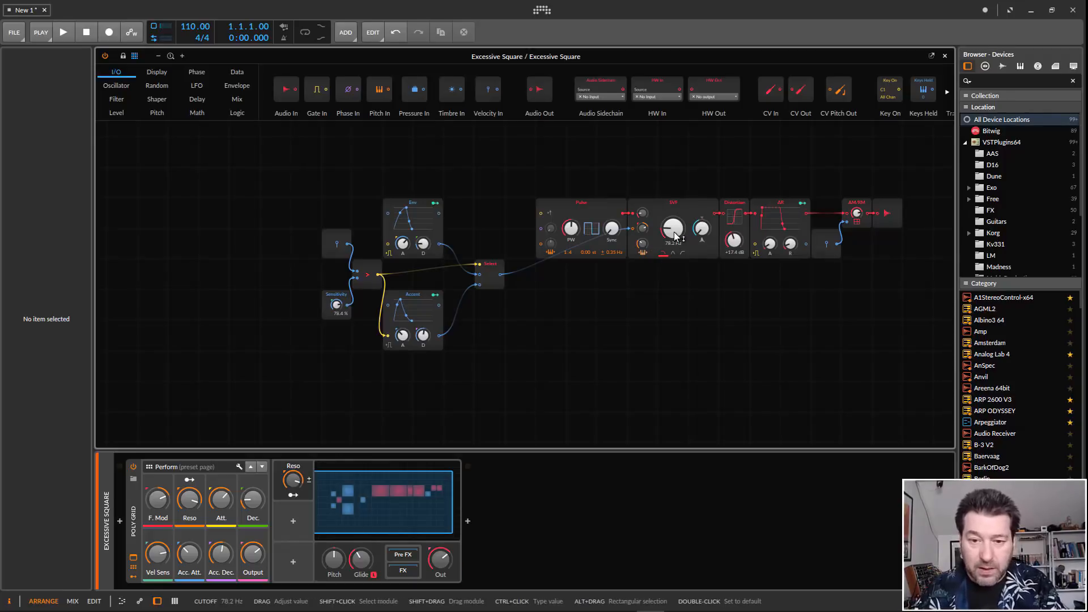
{"action": "left_click_drag", "start_coordinate": [675, 237], "coordinate": [734, 241]}
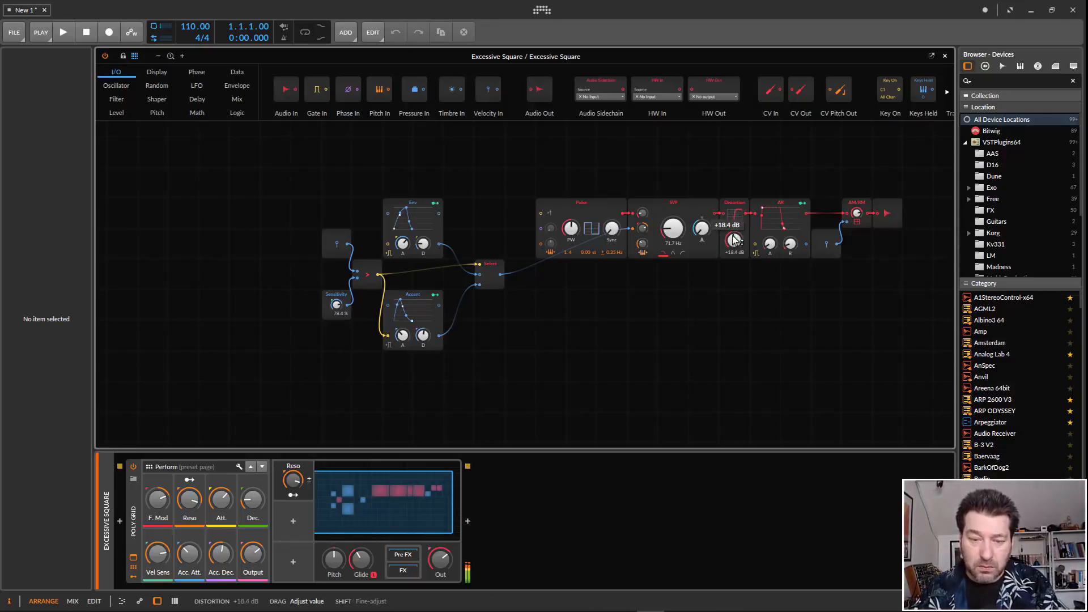
{"action": "left_click_drag", "start_coordinate": [734, 240], "coordinate": [735, 241]}
{"action": "scroll", "coordinate": [748, 219], "scroll_direction": "up", "scroll_amount": 3}
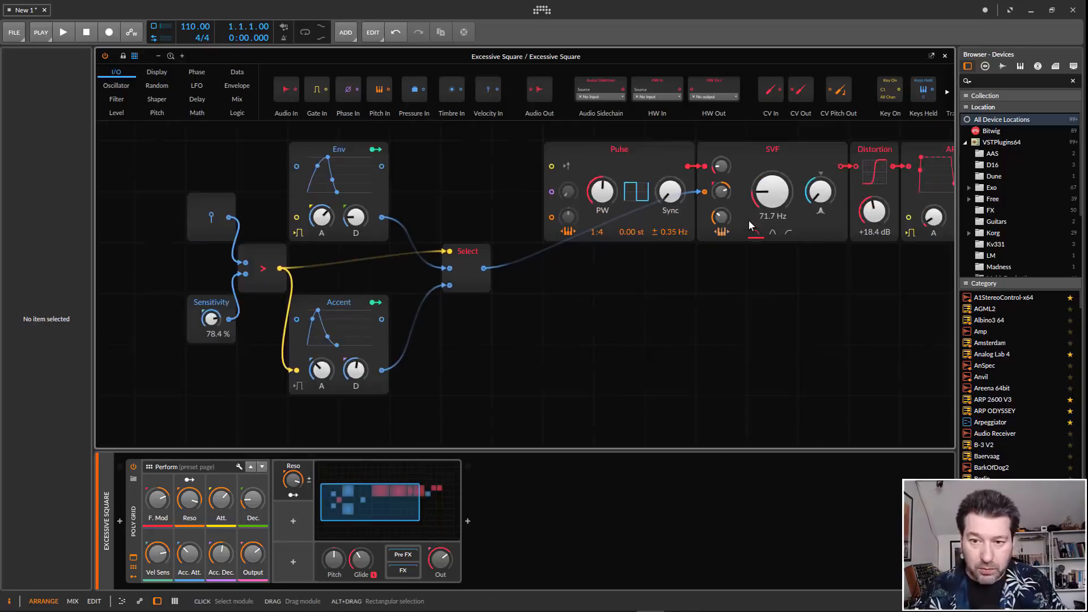
{"action": "scroll", "coordinate": [749, 219], "scroll_direction": "down", "scroll_amount": 2}
{"action": "left_click_drag", "start_coordinate": [822, 311], "coordinate": [661, 335]}
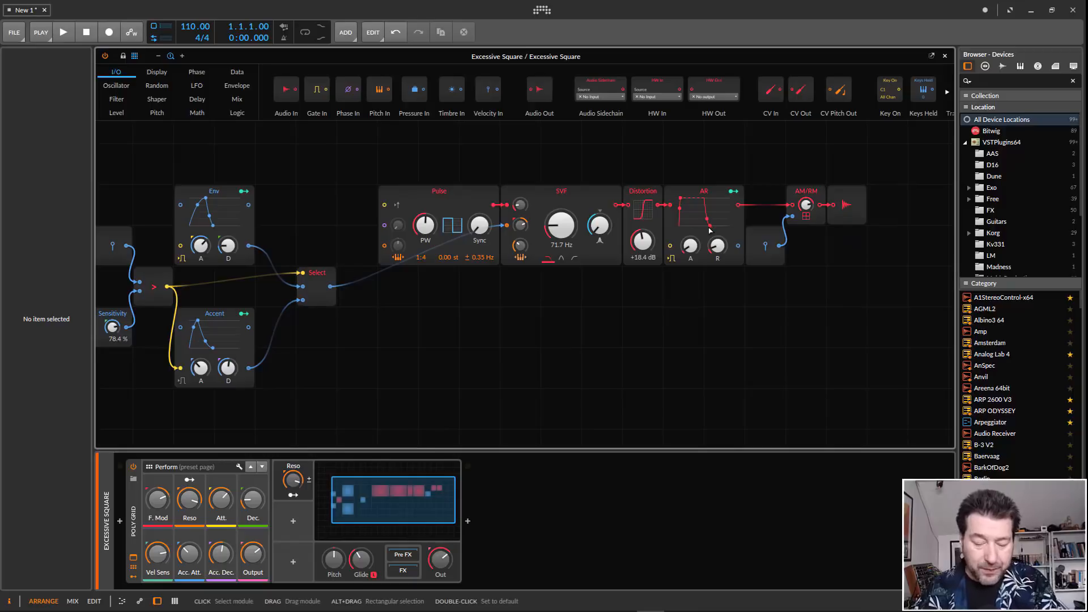
Lower the AM/RM module's amount to 0.00 % in the Excessive Square patch and bring it back up.
{"action": "left_click_drag", "start_coordinate": [710, 230], "coordinate": [709, 230]}
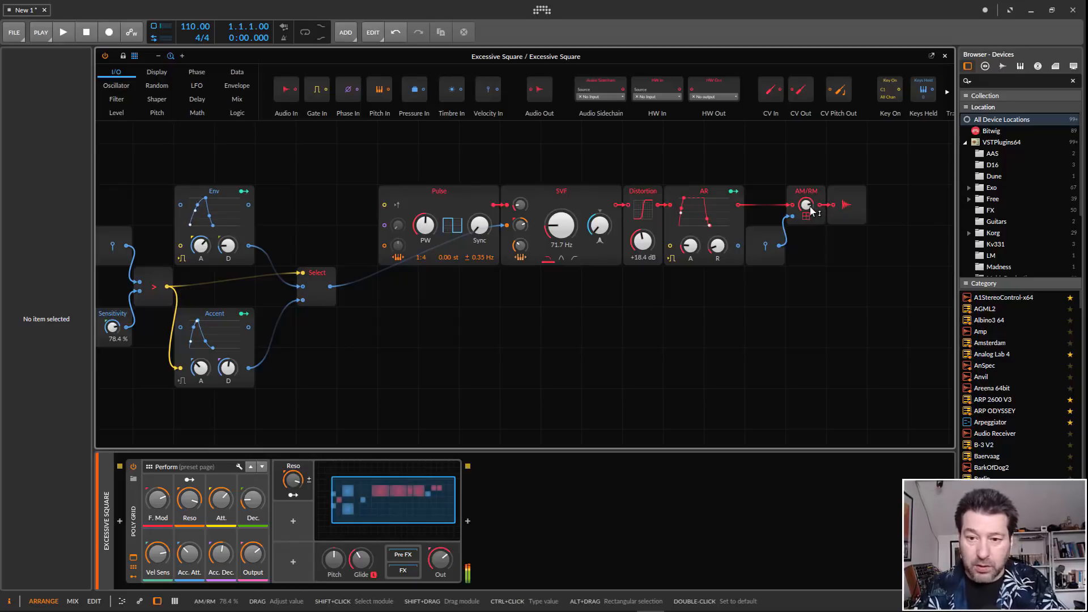
{"action": "left_click_drag", "start_coordinate": [811, 205], "coordinate": [811, 210]}
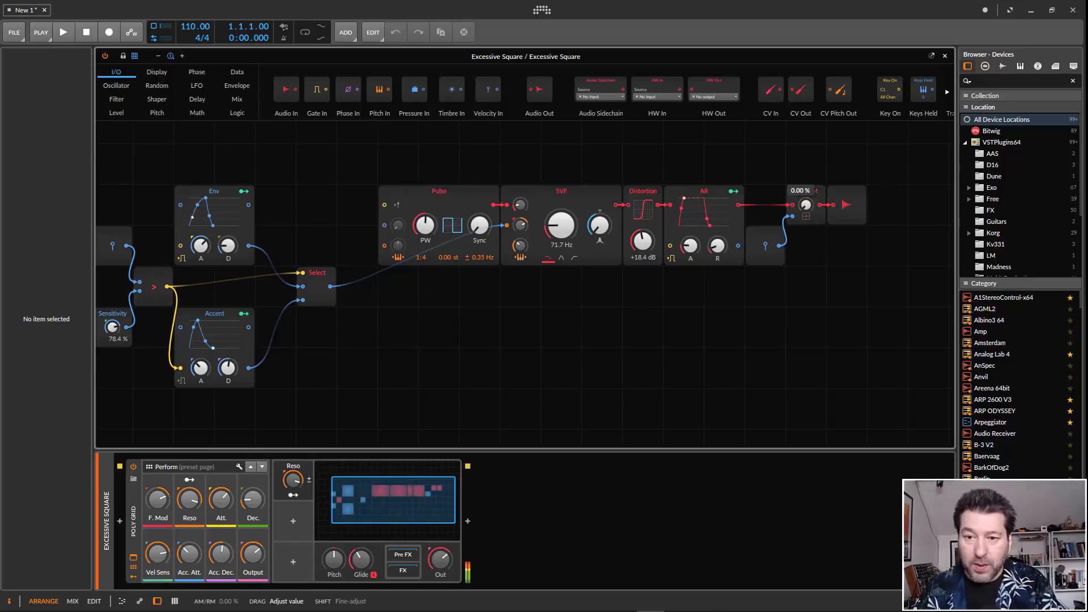
{"action": "left_click_drag", "start_coordinate": [806, 205], "coordinate": [814, 221]}
{"action": "left_click_drag", "start_coordinate": [811, 211], "coordinate": [811, 210]}
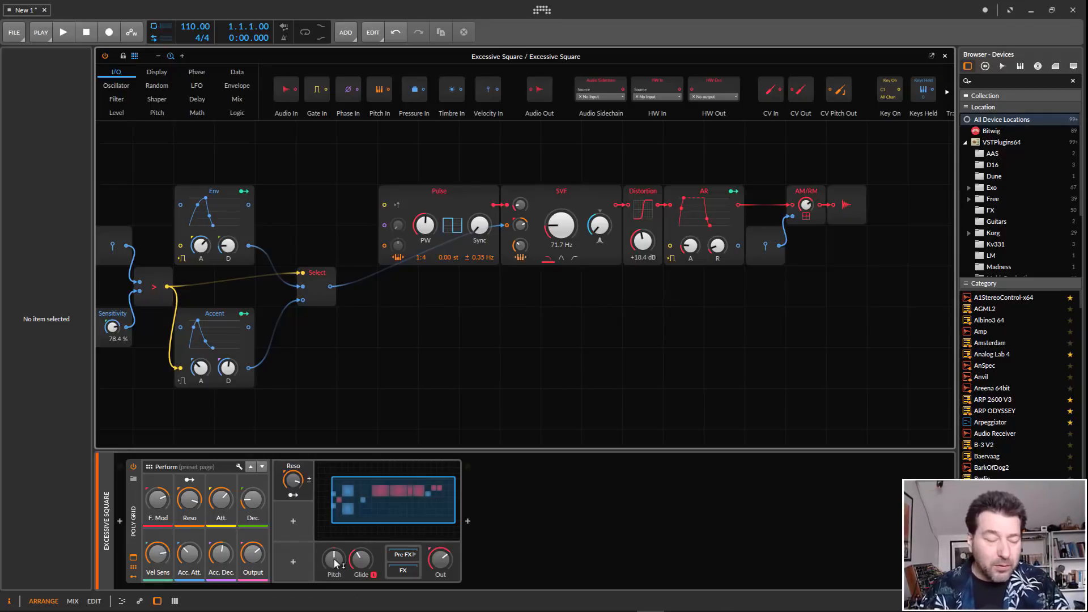
Replace the Excessive Square device with a new default Poly Grid and open its grid editor.
{"action": "left_click", "coordinate": [134, 524]}
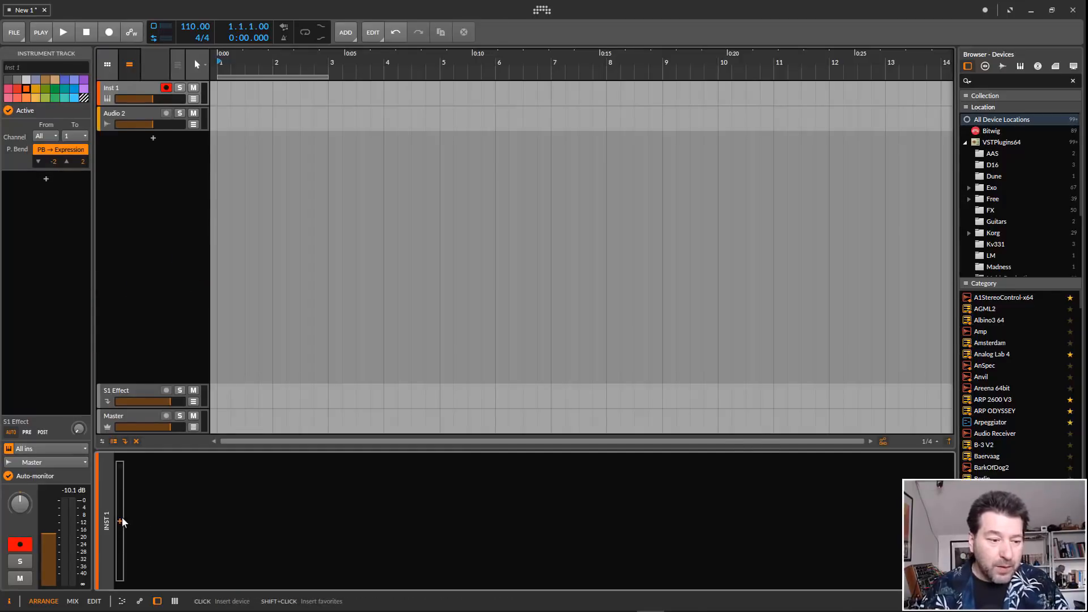
{"action": "double_click", "coordinate": [120, 520]}
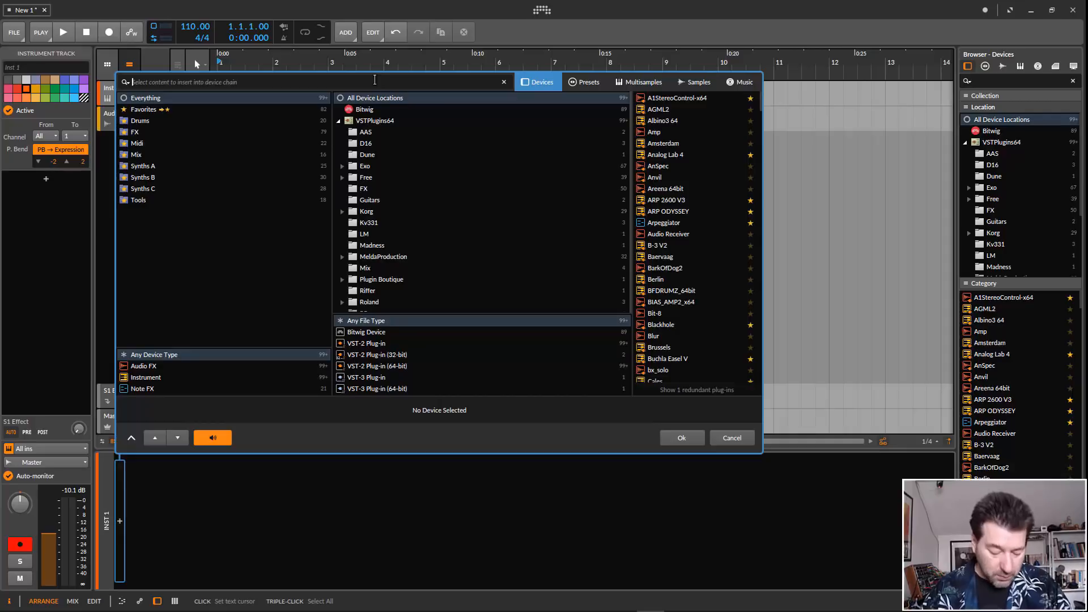
{"action": "type", "text": "grid"}
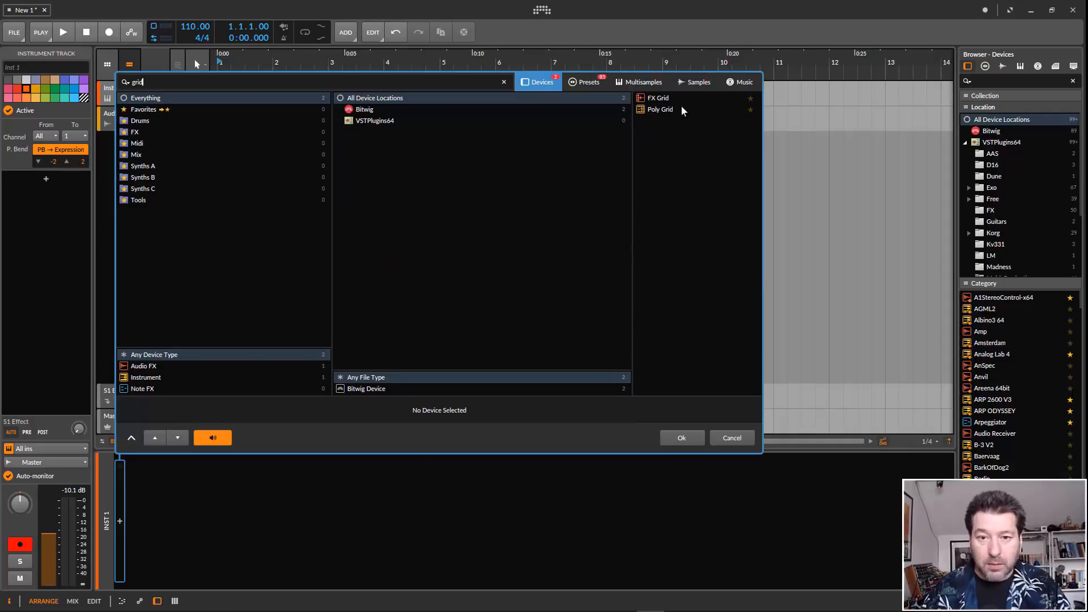
{"action": "left_click", "coordinate": [669, 109]}
{"action": "left_click", "coordinate": [682, 438]}
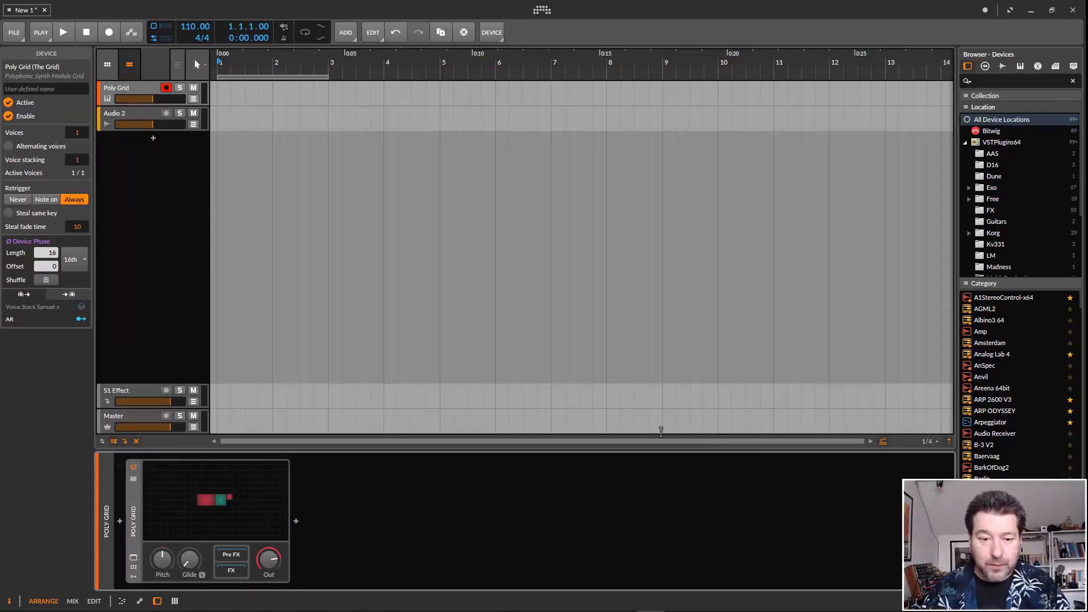
{"action": "left_click", "coordinate": [221, 521]}
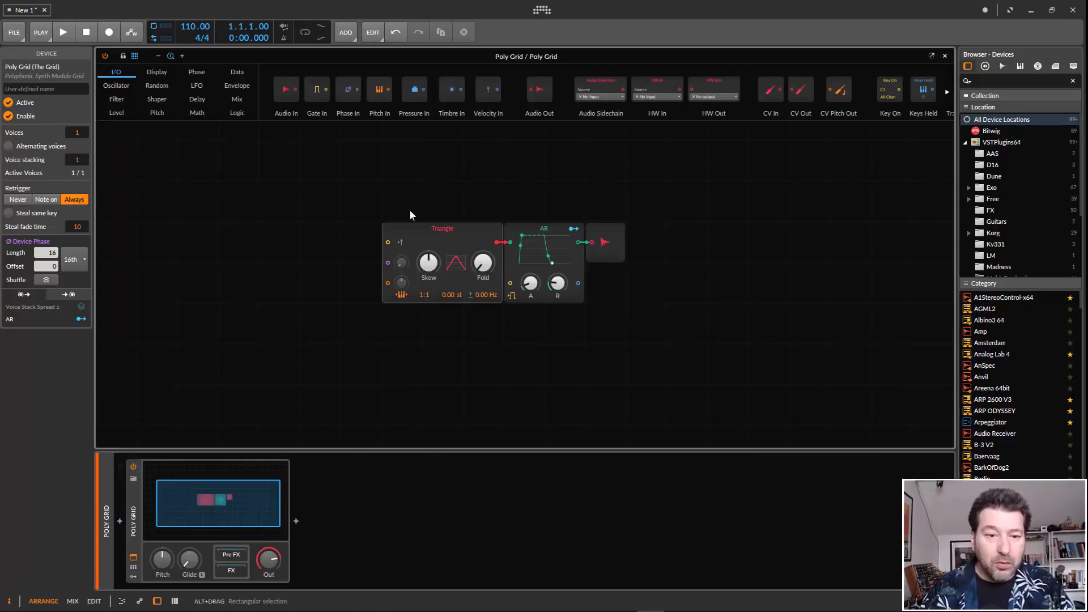
Delete the default Triangle and AR modules and move the Audio Out module further right on the grid.
{"action": "left_click_drag", "start_coordinate": [478, 234], "coordinate": [437, 233]}
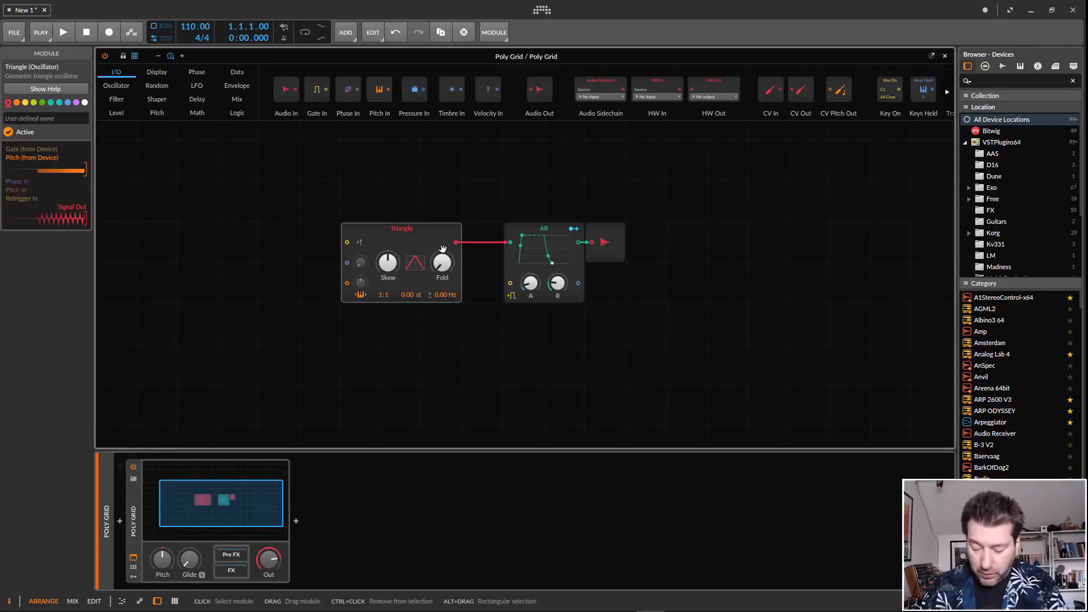
{"action": "key", "text": "Delete"}
{"action": "key", "text": "Delete"}
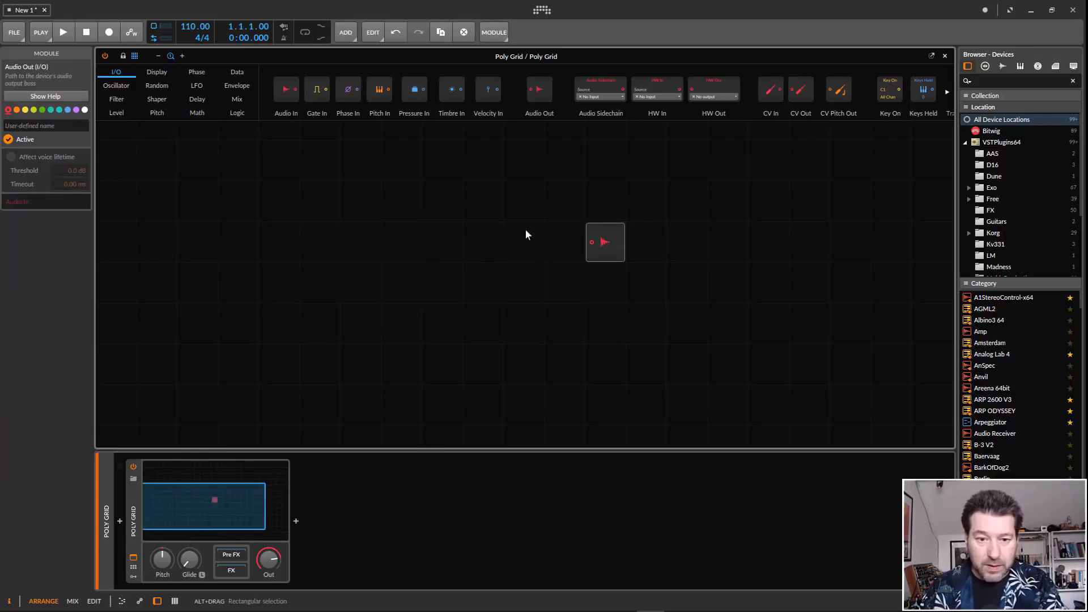
{"action": "left_click_drag", "start_coordinate": [611, 234], "coordinate": [765, 243]}
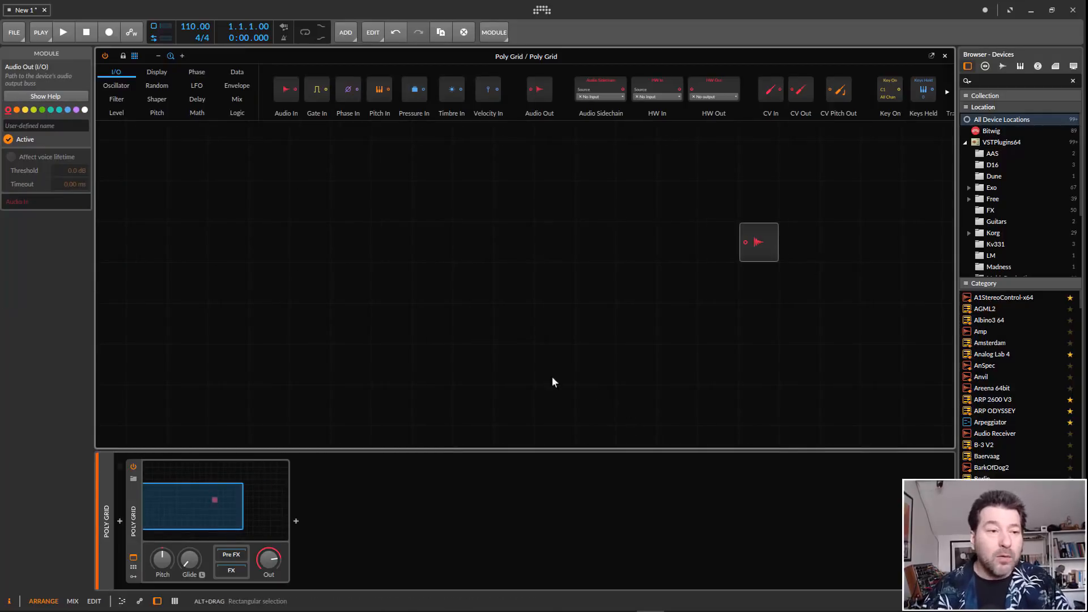
Look through the available modules in the Oscillator, Filter and Level categories.
{"action": "left_click", "coordinate": [116, 86]}
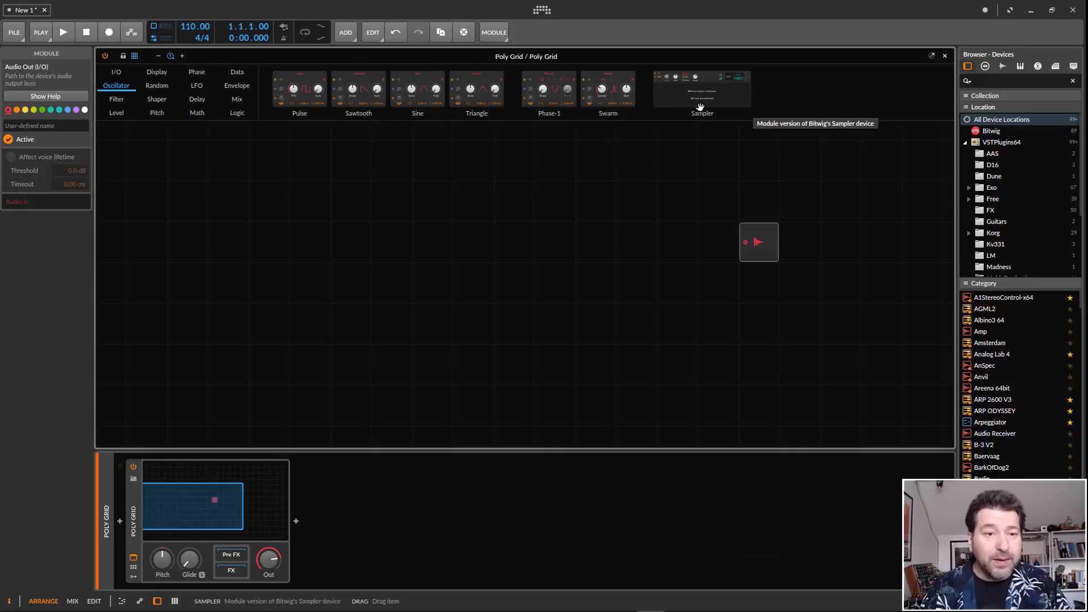
{"action": "left_click", "coordinate": [116, 99]}
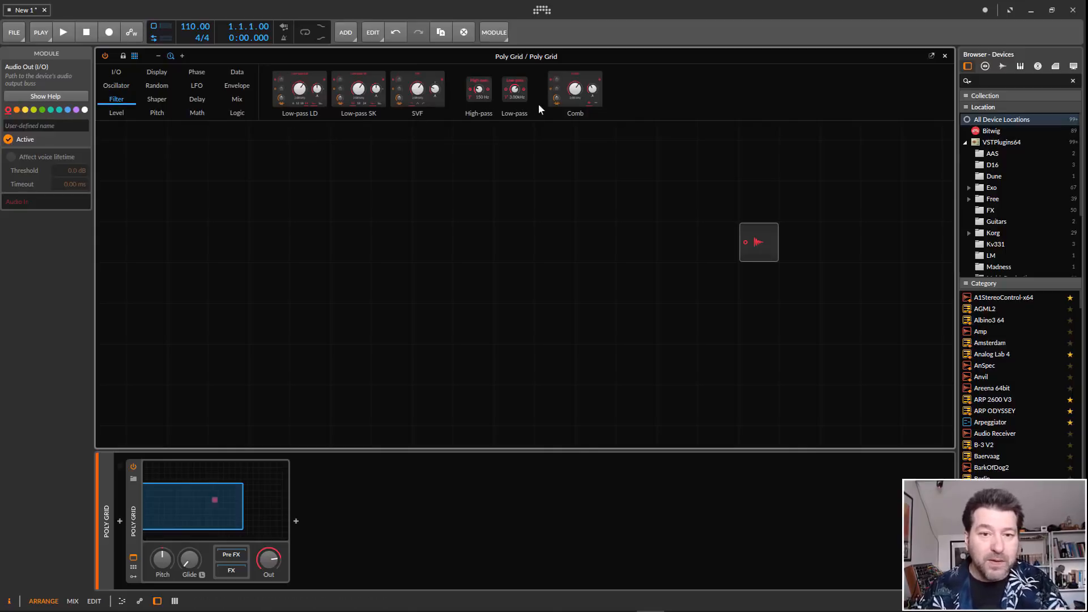
{"action": "left_click", "coordinate": [118, 114]}
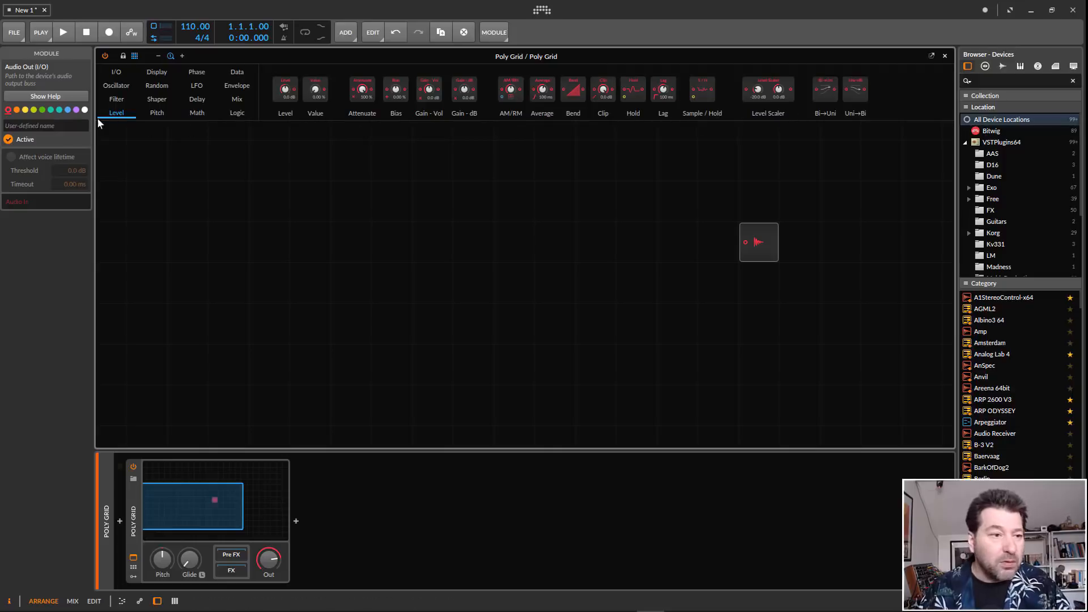
Try out a Label display module above the Audio Out module and delete it.
{"action": "left_click", "coordinate": [162, 71]}
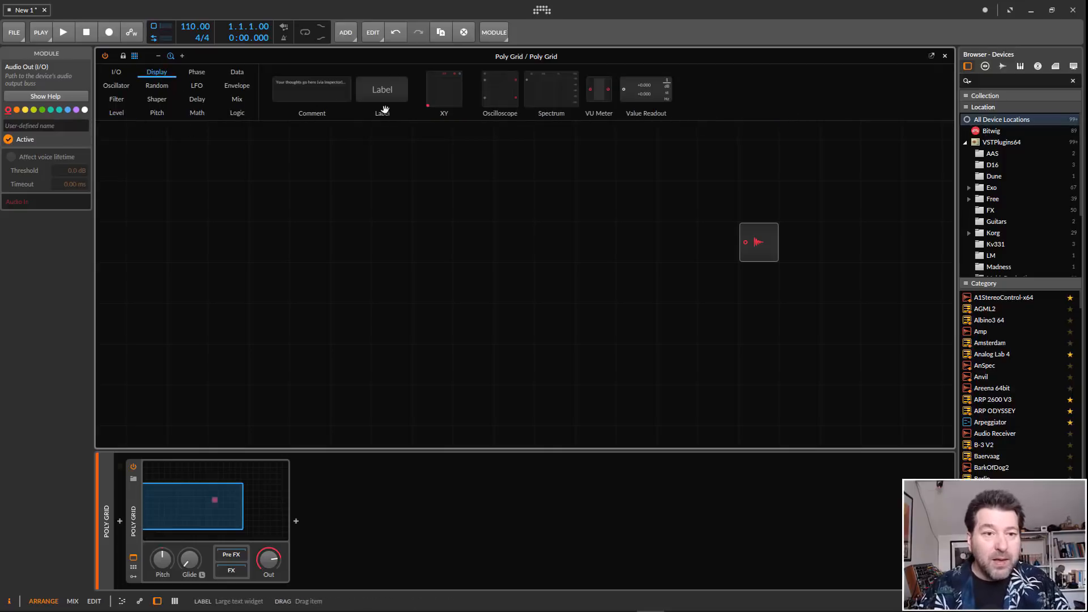
{"action": "left_click_drag", "start_coordinate": [382, 91], "coordinate": [734, 170]}
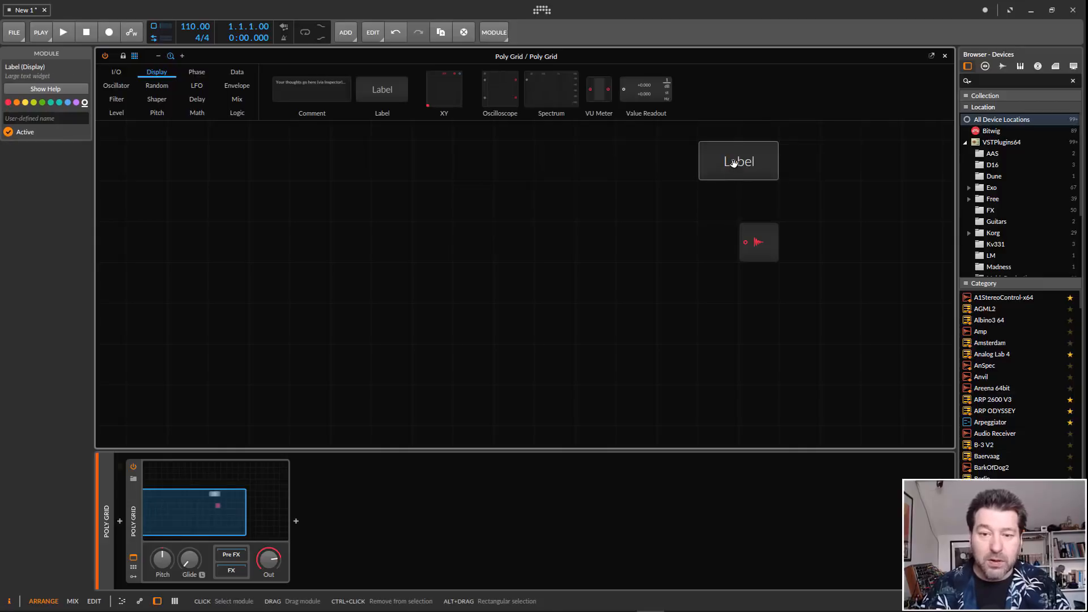
{"action": "key", "text": "Delete"}
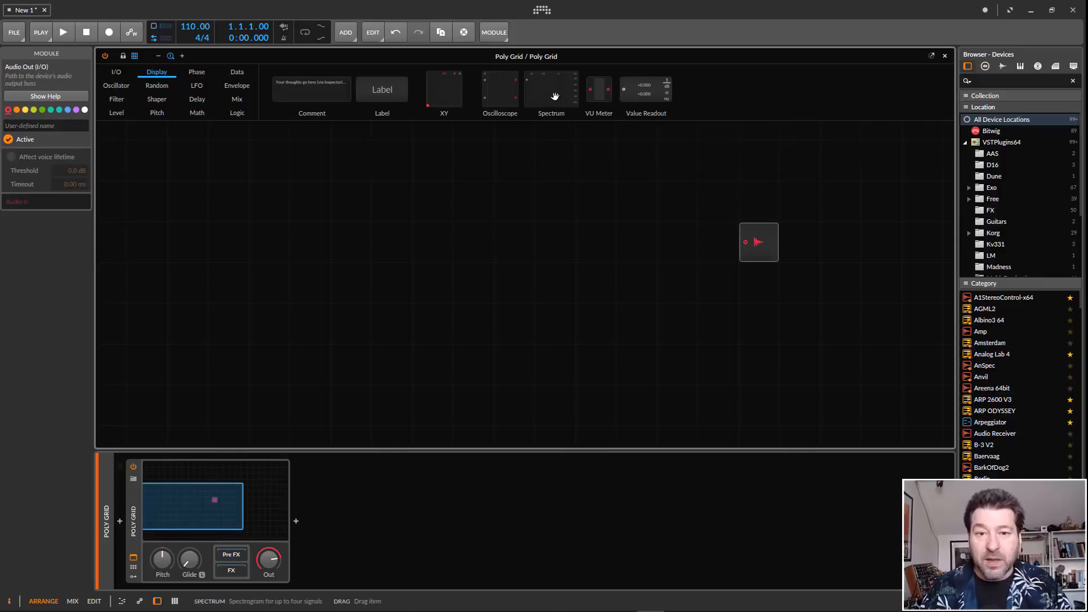
Add a Spectrum below Audio Out and a VU Meter at its input, and cable the VU Meter's output to the Spectrum.
{"action": "left_click_drag", "start_coordinate": [546, 96], "coordinate": [576, 240]}
{"action": "left_click_drag", "start_coordinate": [587, 281], "coordinate": [810, 334]}
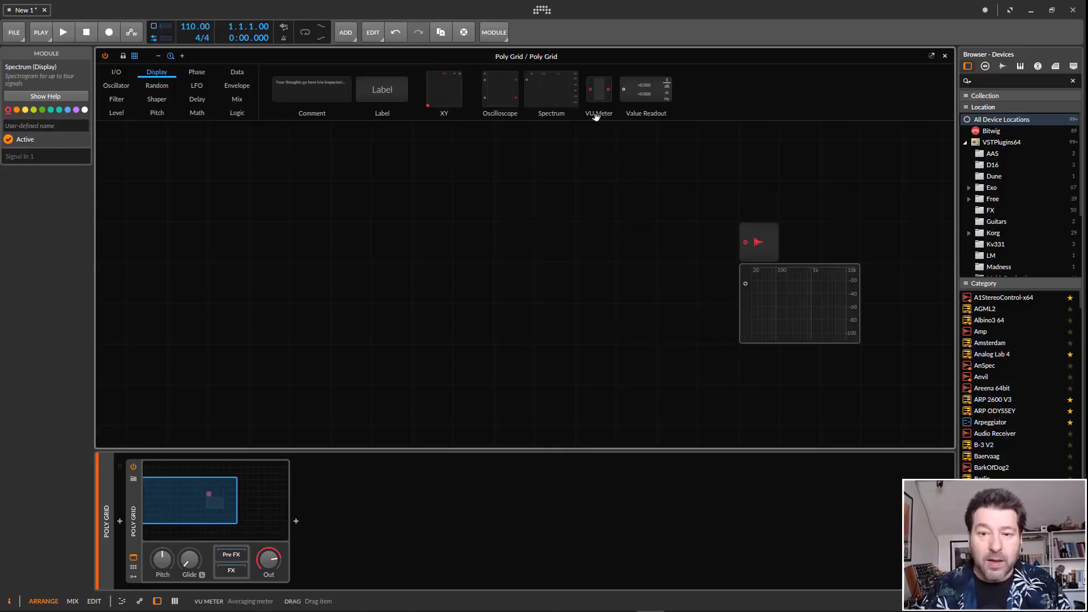
{"action": "left_click_drag", "start_coordinate": [810, 295], "coordinate": [810, 377]}
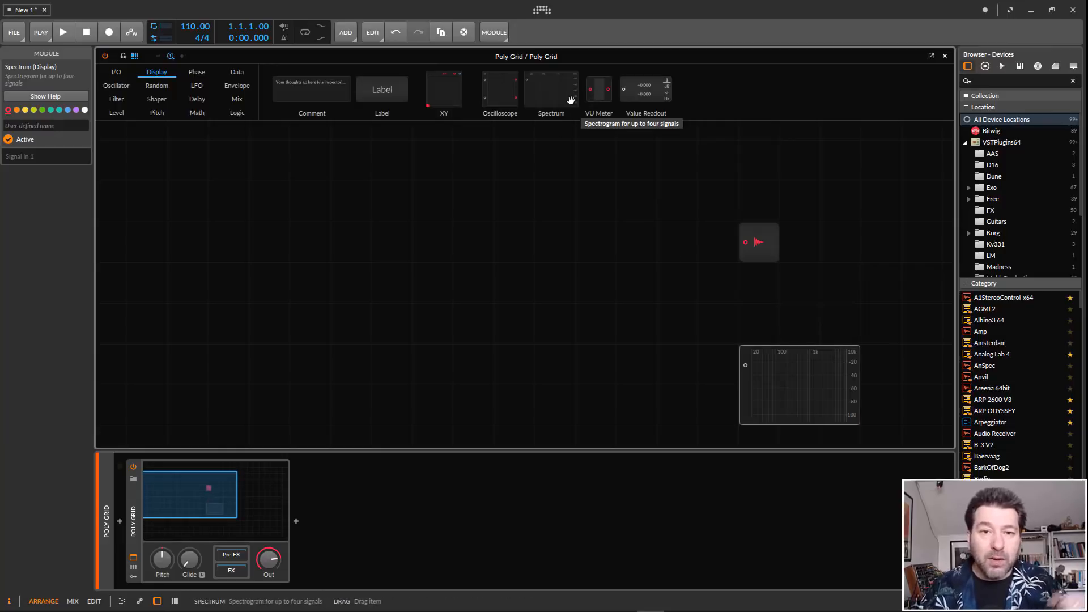
{"action": "left_click_drag", "start_coordinate": [598, 95], "coordinate": [746, 252]}
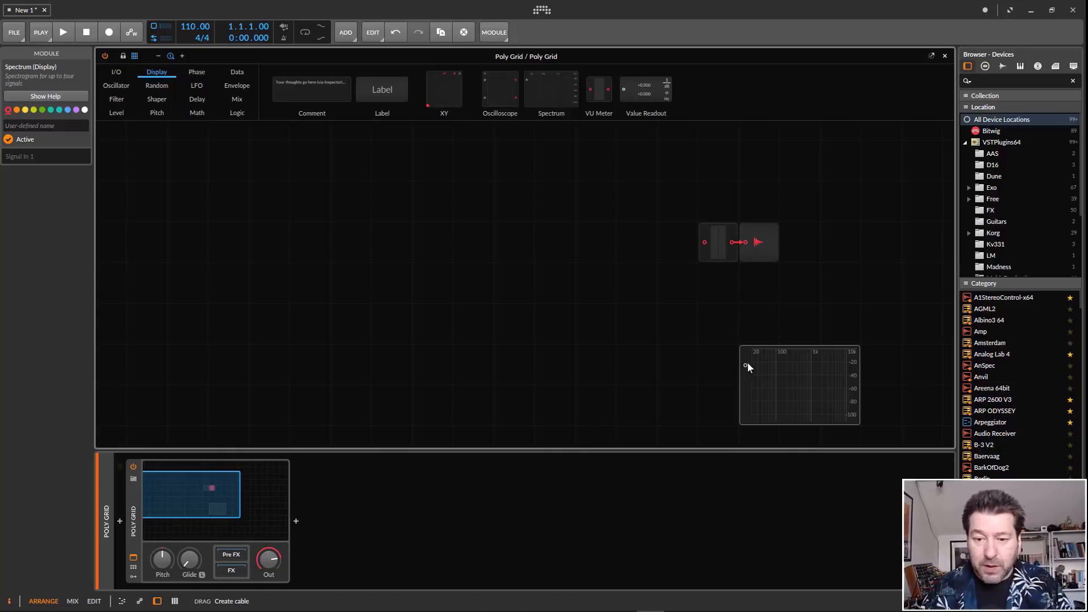
{"action": "left_click_drag", "start_coordinate": [745, 365], "coordinate": [732, 241]}
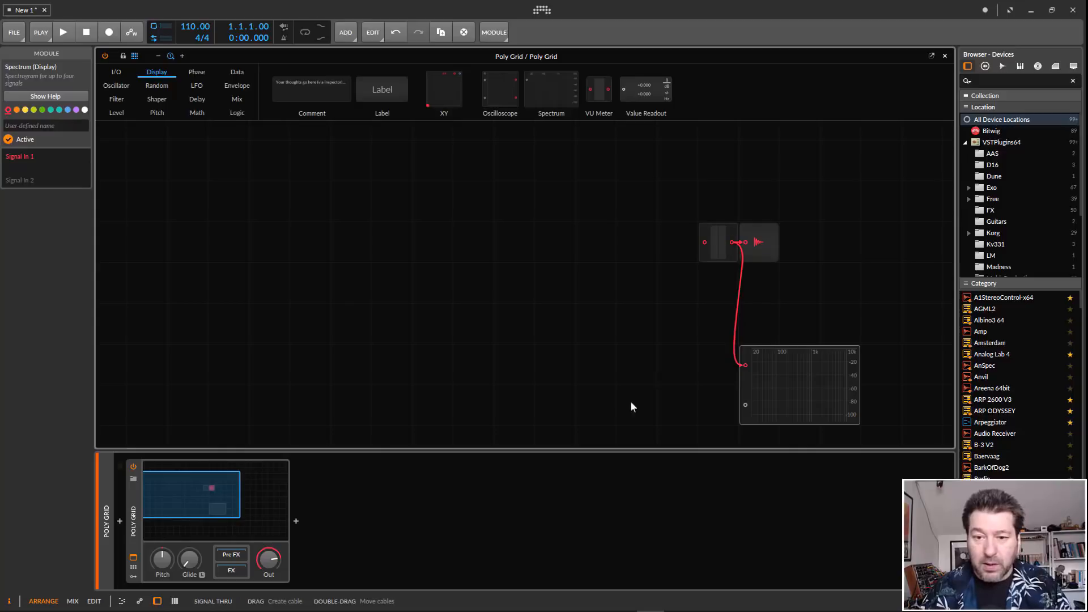
Move the Spectrum module up closer to Audio Out and make it wider.
{"action": "left_click_drag", "start_coordinate": [800, 389], "coordinate": [801, 347]}
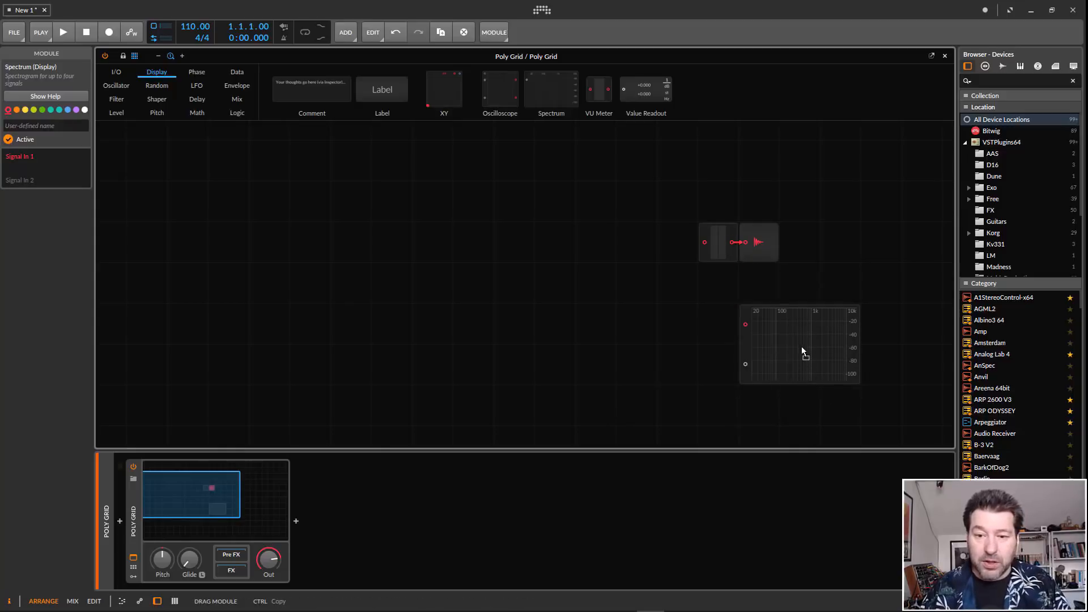
{"action": "left_click_drag", "start_coordinate": [857, 381], "coordinate": [885, 357]}
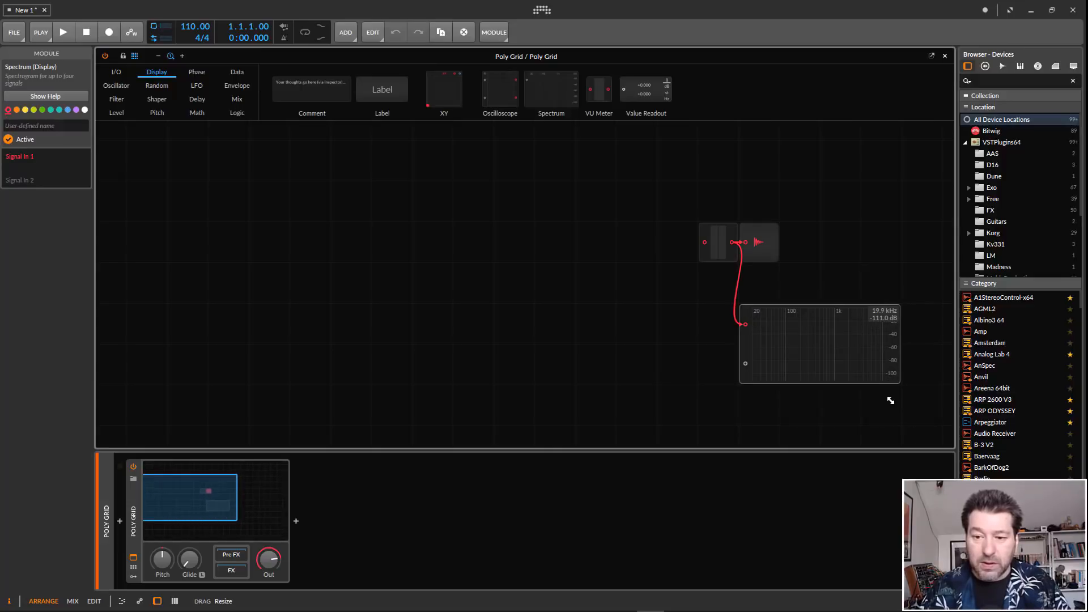
{"action": "left_click_drag", "start_coordinate": [891, 401], "coordinate": [889, 399]}
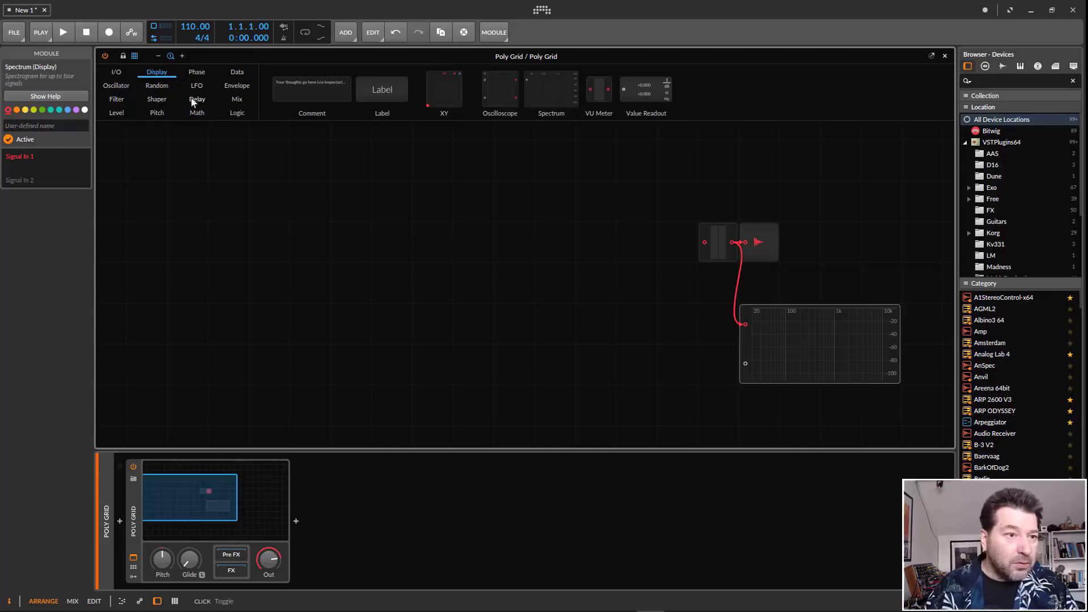
Patch a new Pulse oscillator into the VU Meter's input and lower its pulse width.
{"action": "left_click", "coordinate": [117, 85]}
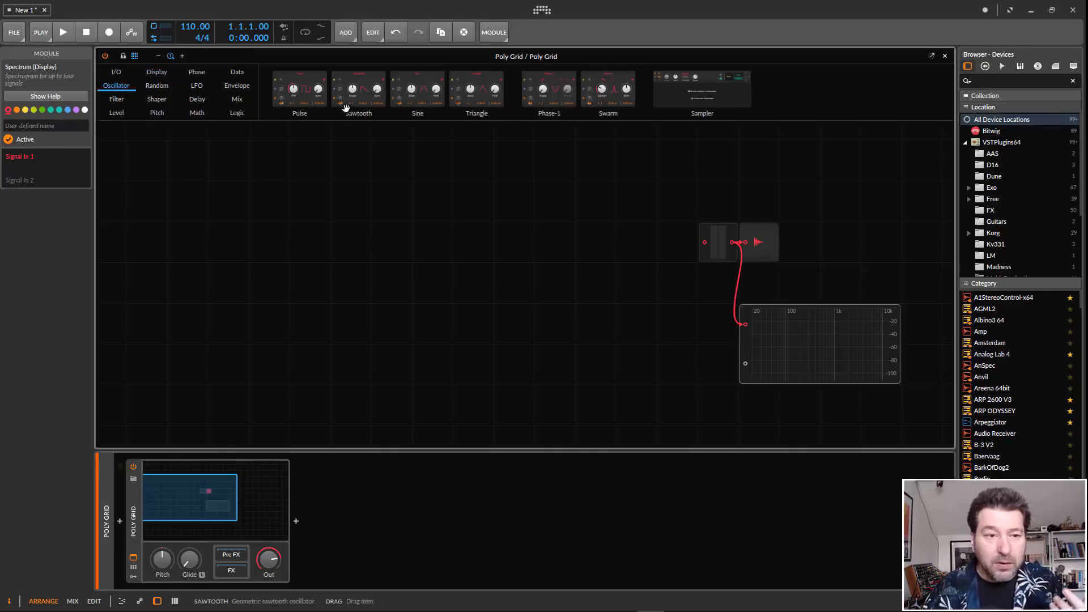
{"action": "left_click_drag", "start_coordinate": [299, 92], "coordinate": [342, 236]}
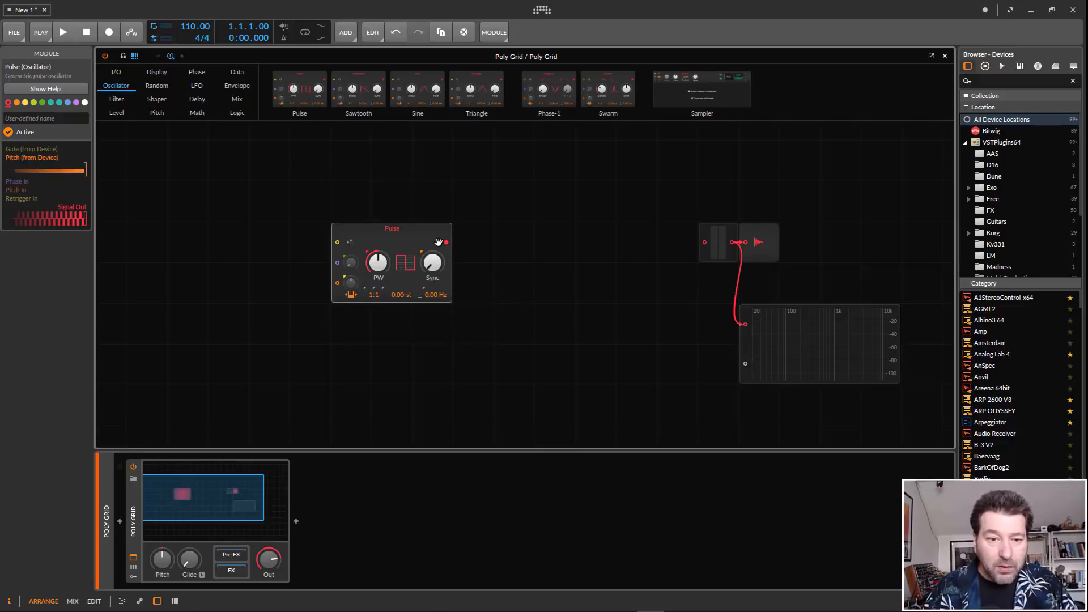
{"action": "left_click_drag", "start_coordinate": [447, 243], "coordinate": [703, 239]}
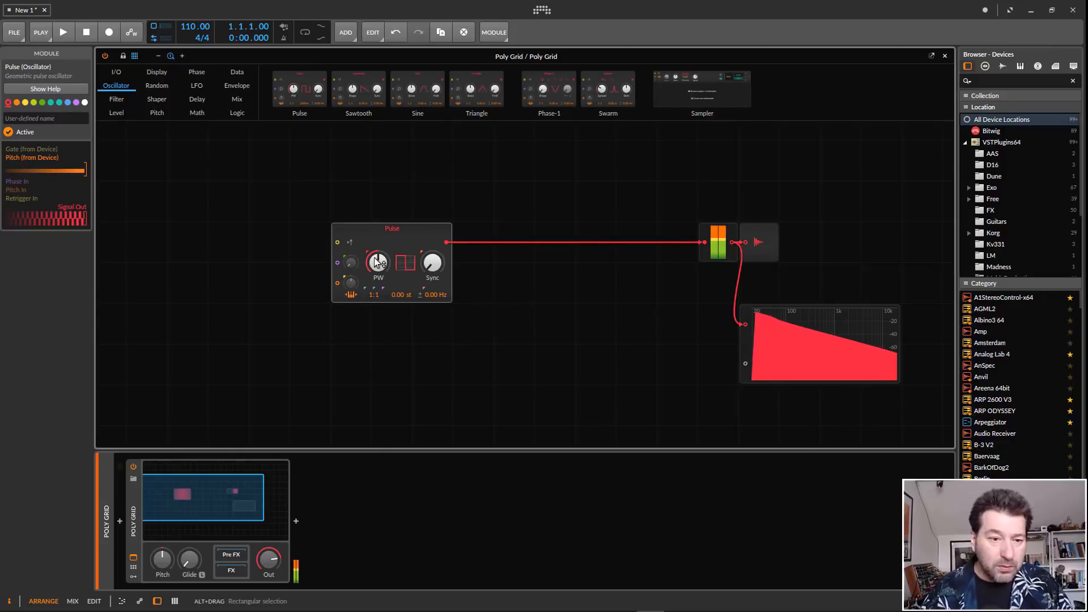
{"action": "mouse_move", "coordinate": [376, 259]}
{"action": "left_mouse_down"}
{"action": "mouse_move", "coordinate": [375, 301]}
{"action": "mouse_move", "coordinate": [375, 280]}
{"action": "left_mouse_up"}
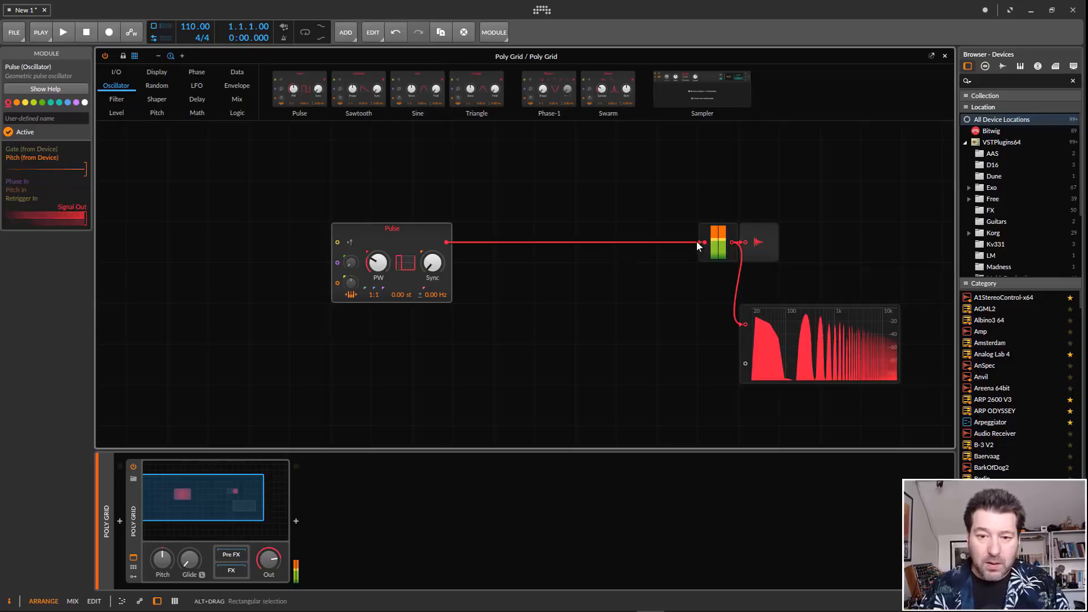
Disconnect the Pulse oscillator from the VU Meter and move it closer to the meter and slightly higher.
{"action": "left_click_drag", "start_coordinate": [704, 243], "coordinate": [667, 290]}
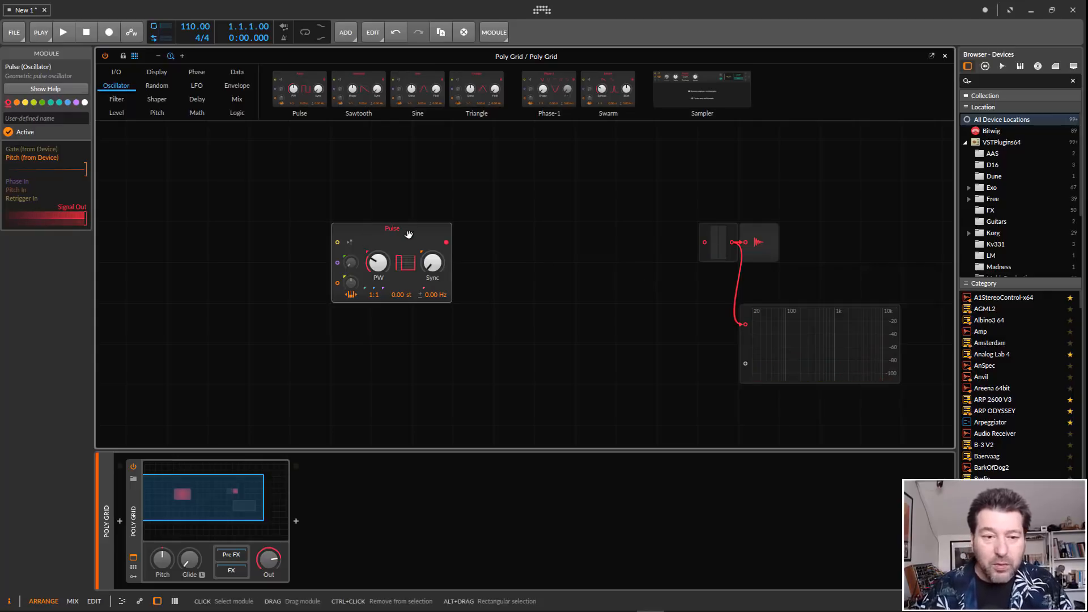
{"action": "left_click_drag", "start_coordinate": [409, 234], "coordinate": [519, 233]}
{"action": "double_click", "coordinate": [703, 242]}
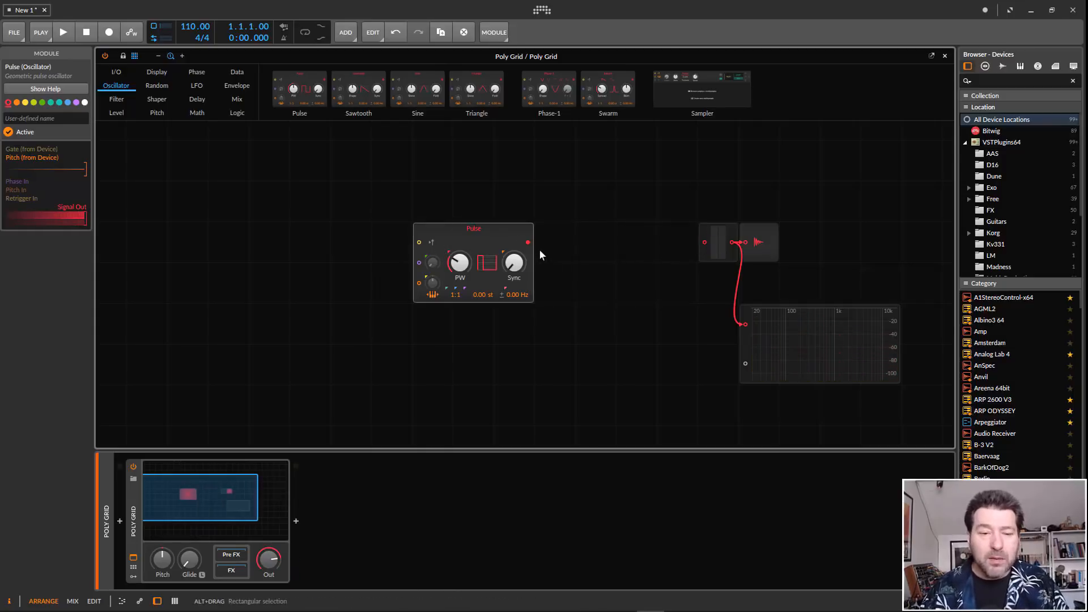
{"action": "left_click_drag", "start_coordinate": [502, 234], "coordinate": [535, 216]}
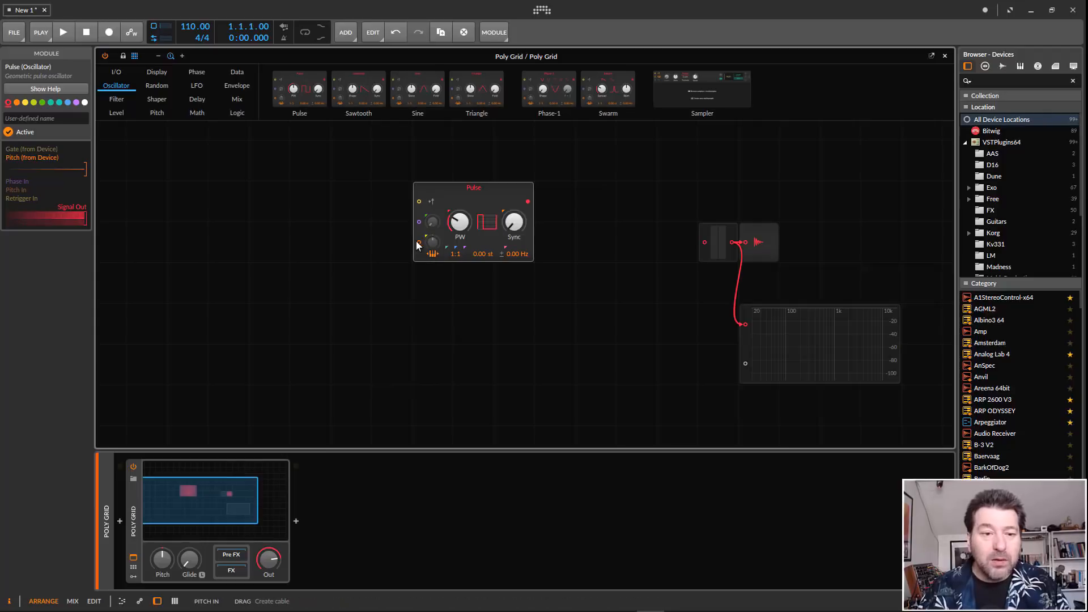
Add an LFO before the Pulse oscillator, wired into its Phase In with a gap between them, and raise the phase modulation amount.
{"action": "left_click", "coordinate": [197, 86]}
{"action": "left_click_drag", "start_coordinate": [300, 97], "coordinate": [306, 213]}
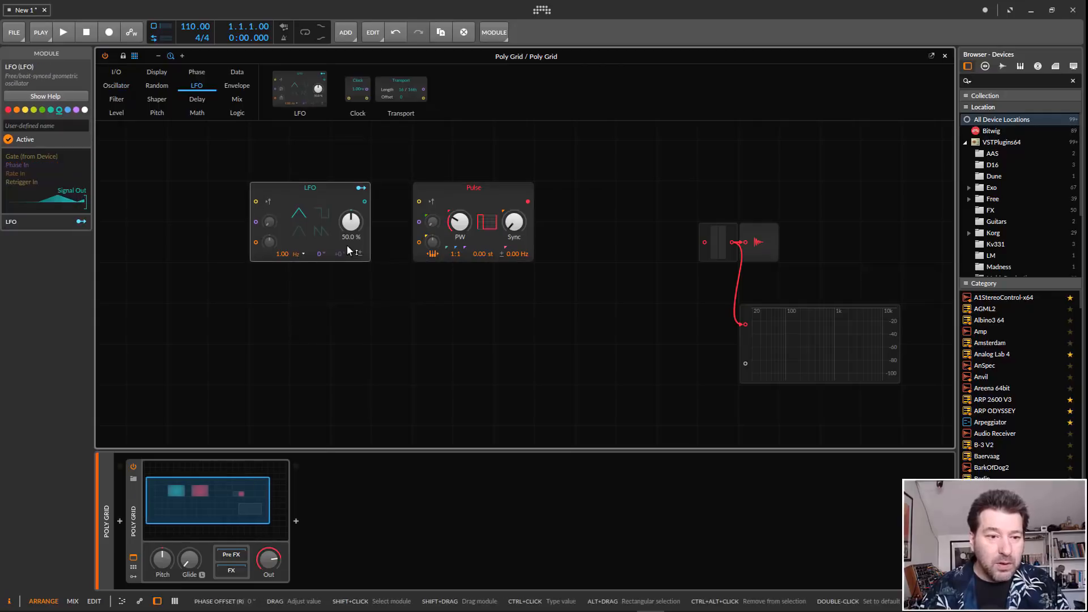
{"action": "left_click_drag", "start_coordinate": [307, 198], "coordinate": [420, 245]}
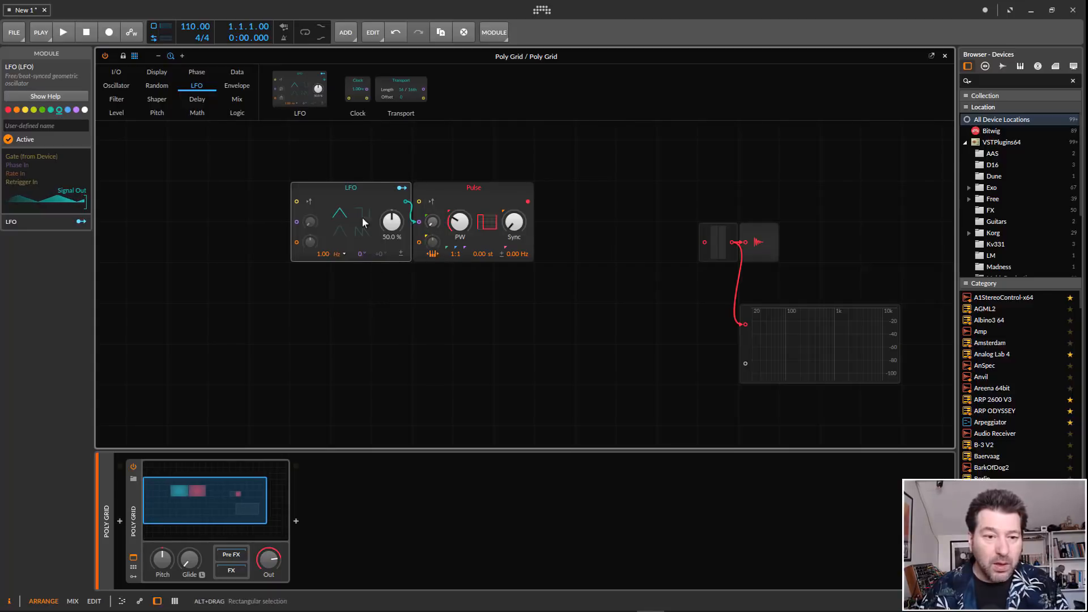
{"action": "left_click_drag", "start_coordinate": [393, 187], "coordinate": [352, 187]}
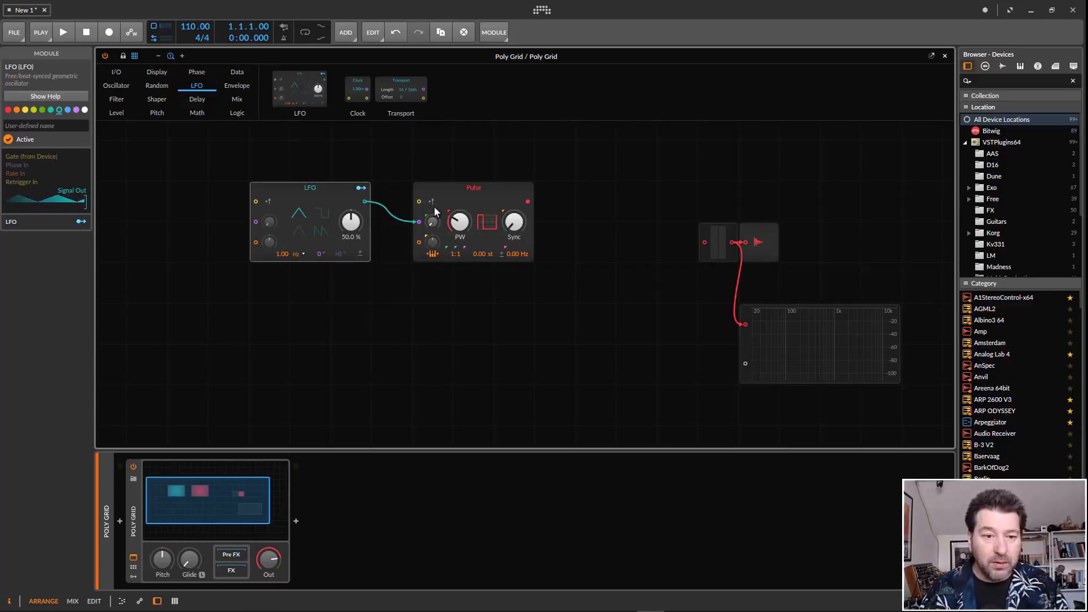
{"action": "left_click_drag", "start_coordinate": [432, 222], "coordinate": [432, 222]}
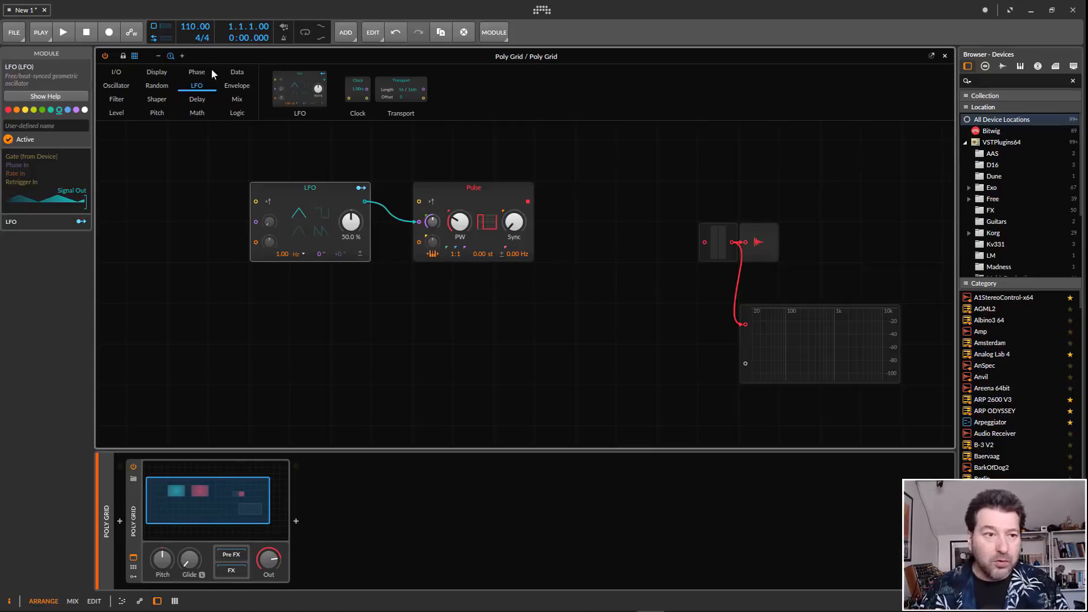
Insert an Attenuate module before the VU Meter, patch the Pulse oscillator into it, and set it to 18.5%.
{"action": "left_click", "coordinate": [117, 113]}
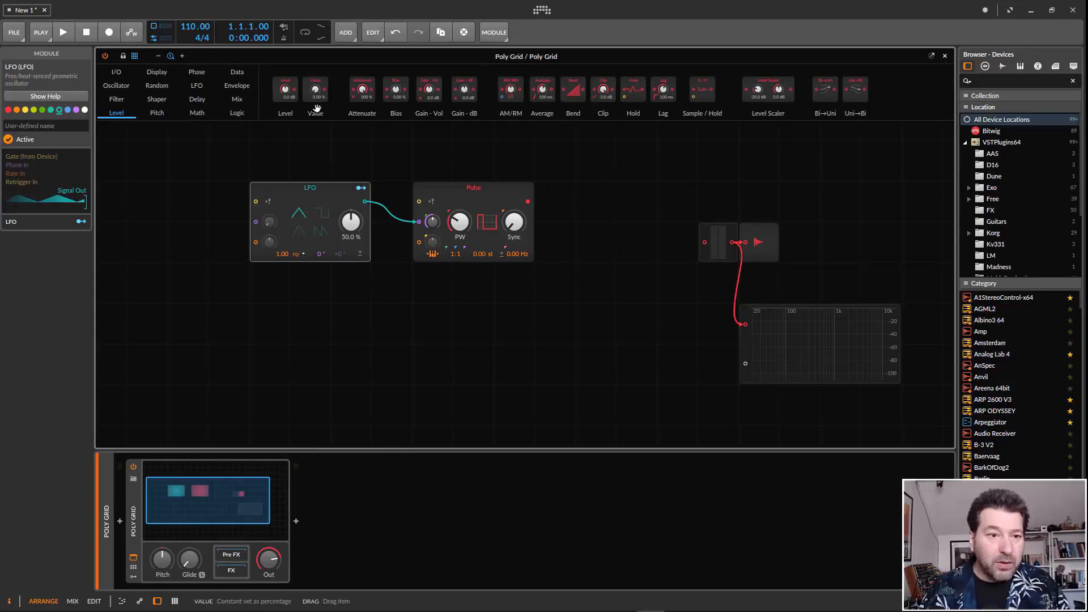
{"action": "left_click_drag", "start_coordinate": [363, 92], "coordinate": [677, 246]}
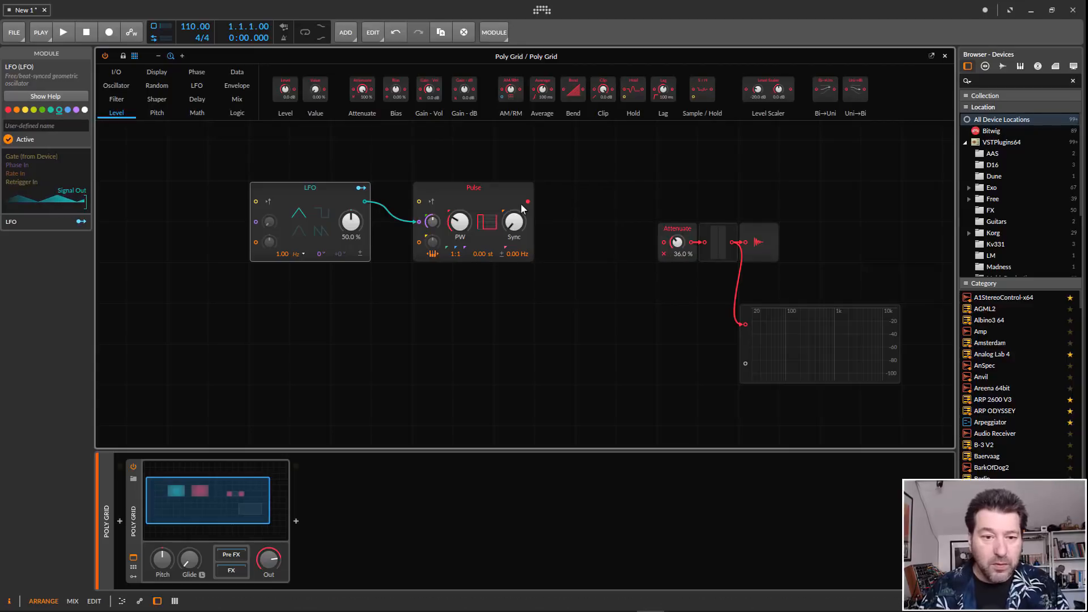
{"action": "mouse_move", "coordinate": [531, 203]}
{"action": "left_mouse_down"}
{"action": "mouse_move", "coordinate": [601, 244]}
{"action": "mouse_move", "coordinate": [670, 245]}
{"action": "mouse_move", "coordinate": [529, 202]}
{"action": "left_mouse_up"}
{"action": "left_click_drag", "start_coordinate": [678, 245], "coordinate": [679, 260]}
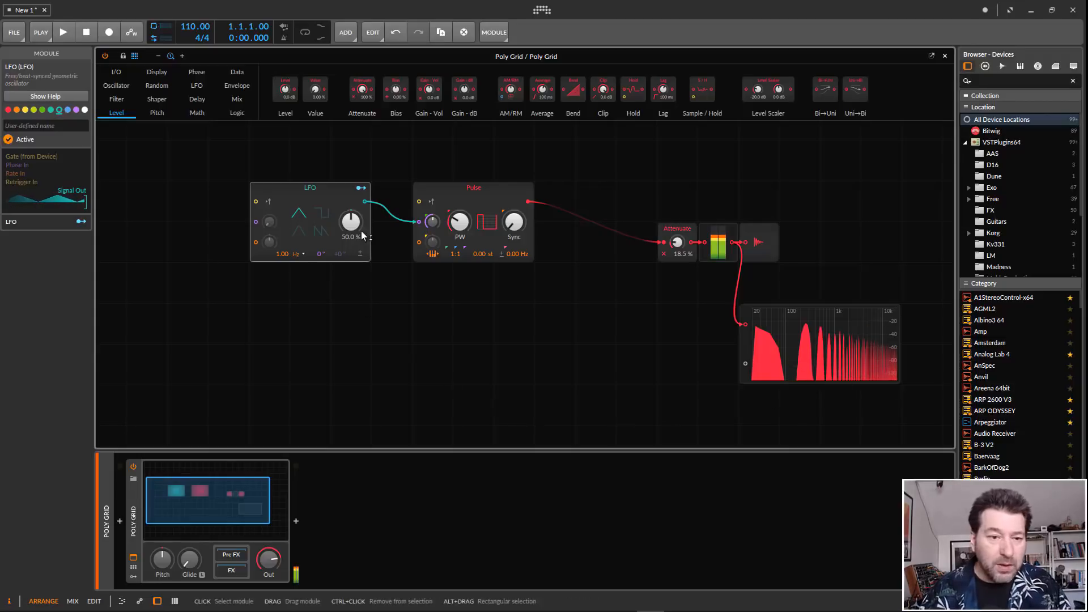
Shift the Pulse oscillator toward Attenuate and rework its phase modulation with the LFO's curved waveform, 51% skew, 9 Hz rate and an adjusted modulation amount.
{"action": "left_click_drag", "start_coordinate": [476, 189], "coordinate": [472, 216]}
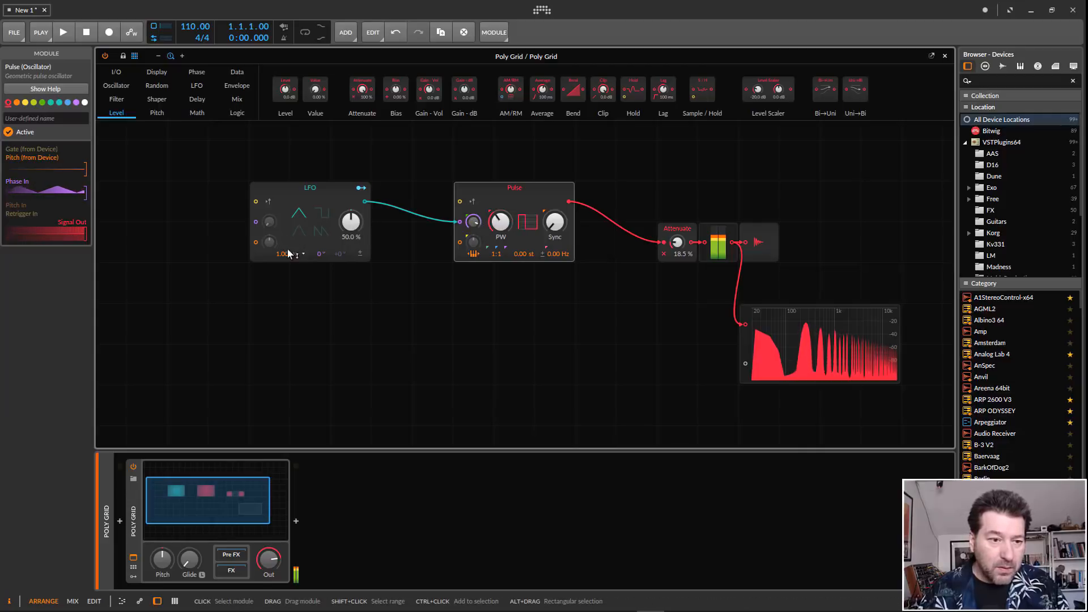
{"action": "left_click_drag", "start_coordinate": [283, 254], "coordinate": [282, 238]}
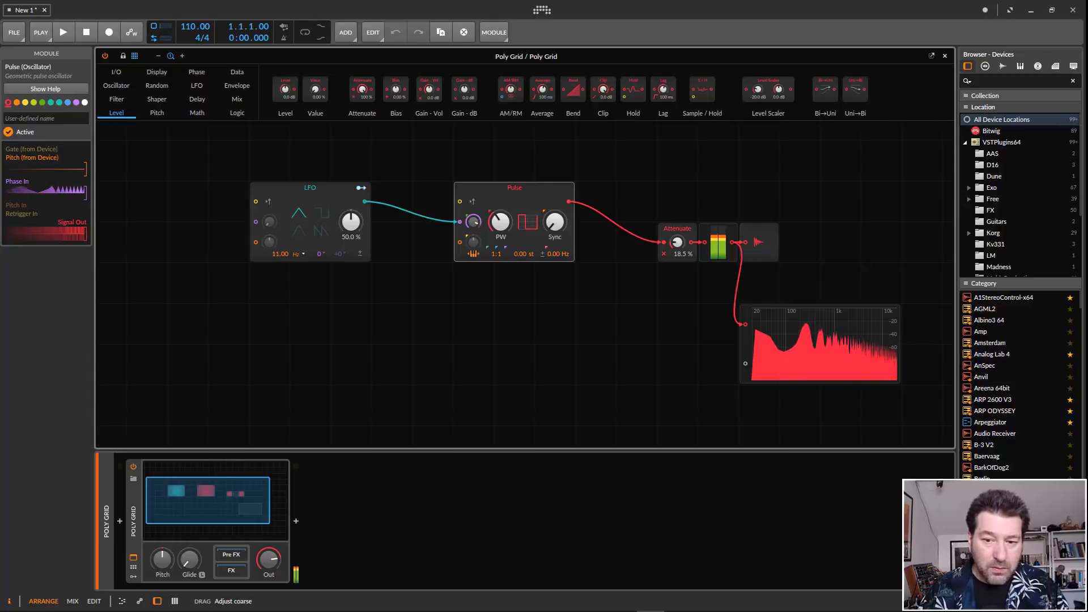
{"action": "left_click", "coordinate": [301, 227]}
{"action": "mouse_move", "coordinate": [350, 222]}
{"action": "left_mouse_down"}
{"action": "mouse_move", "coordinate": [351, 245]}
{"action": "mouse_move", "coordinate": [351, 221]}
{"action": "left_mouse_up"}
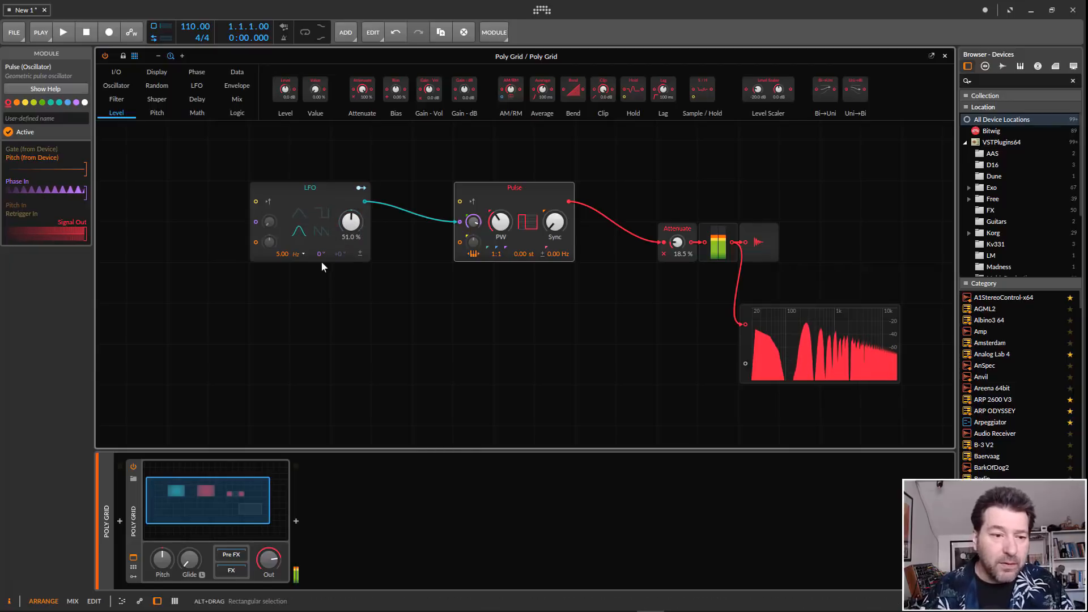
{"action": "left_click_drag", "start_coordinate": [282, 254], "coordinate": [282, 245]}
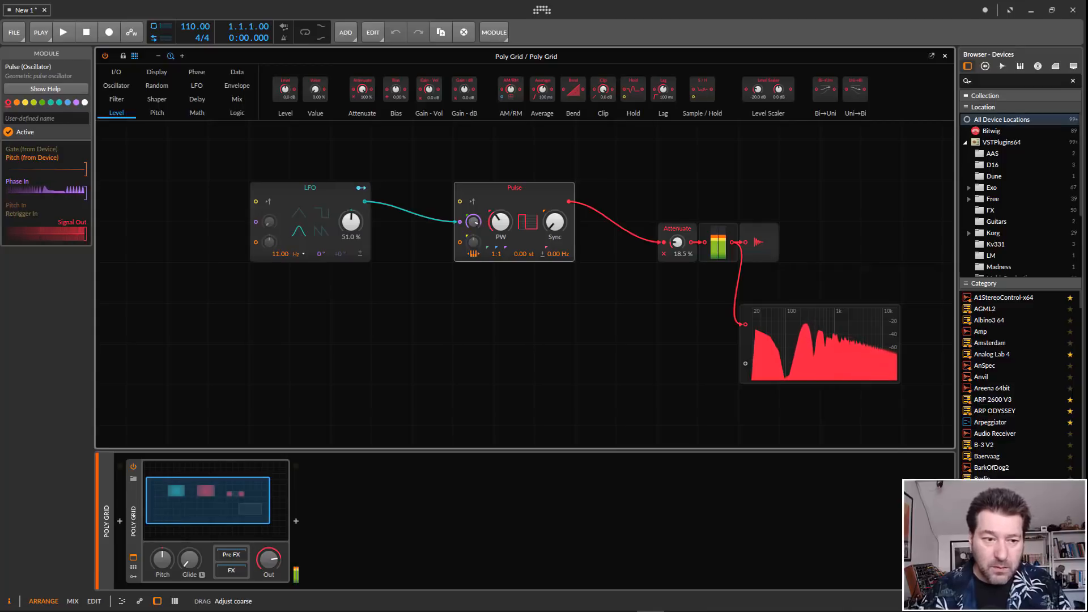
{"action": "left_click_drag", "start_coordinate": [473, 221], "coordinate": [473, 214]}
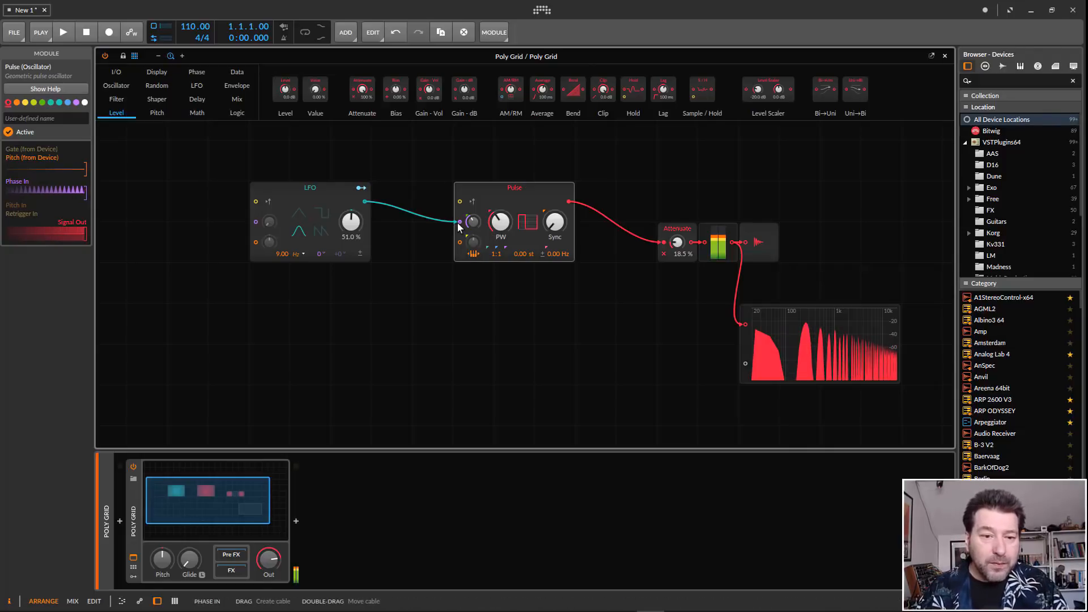
Rewire the LFO output from the Pulse oscillator's Phase In to its Pitch In and set the LFO rate to 3 Hz.
{"action": "left_click_drag", "start_coordinate": [457, 222], "coordinate": [406, 317]}
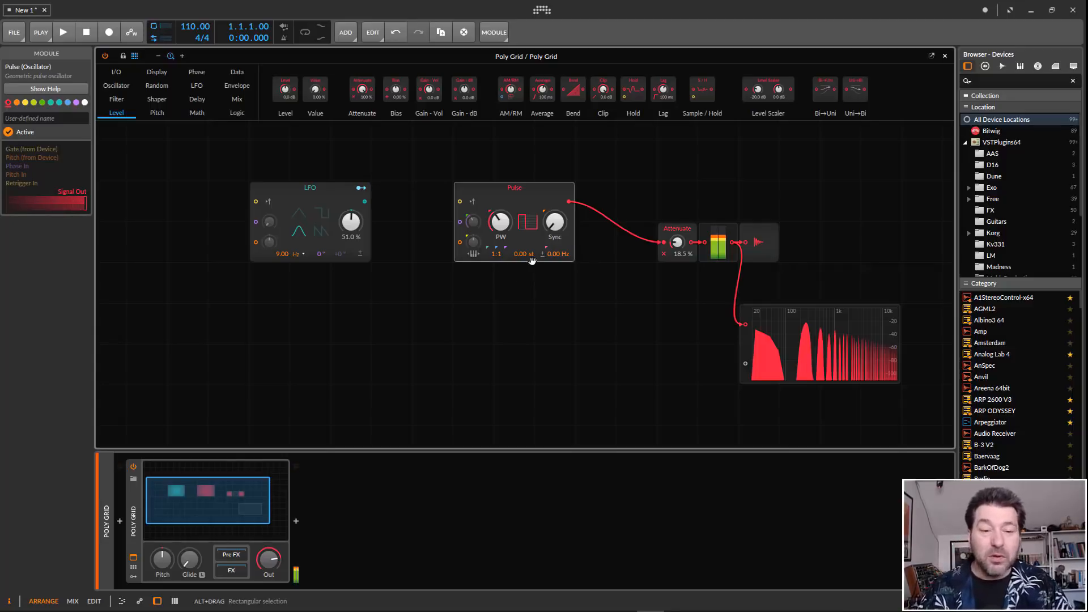
{"action": "left_click_drag", "start_coordinate": [473, 222], "coordinate": [472, 204]}
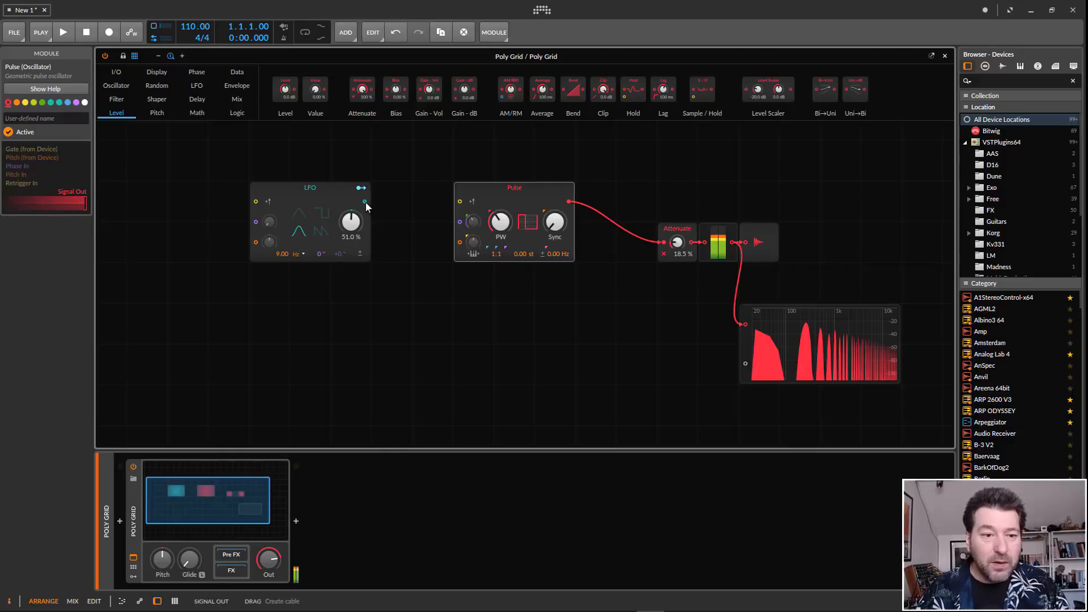
{"action": "left_click_drag", "start_coordinate": [365, 202], "coordinate": [479, 250]}
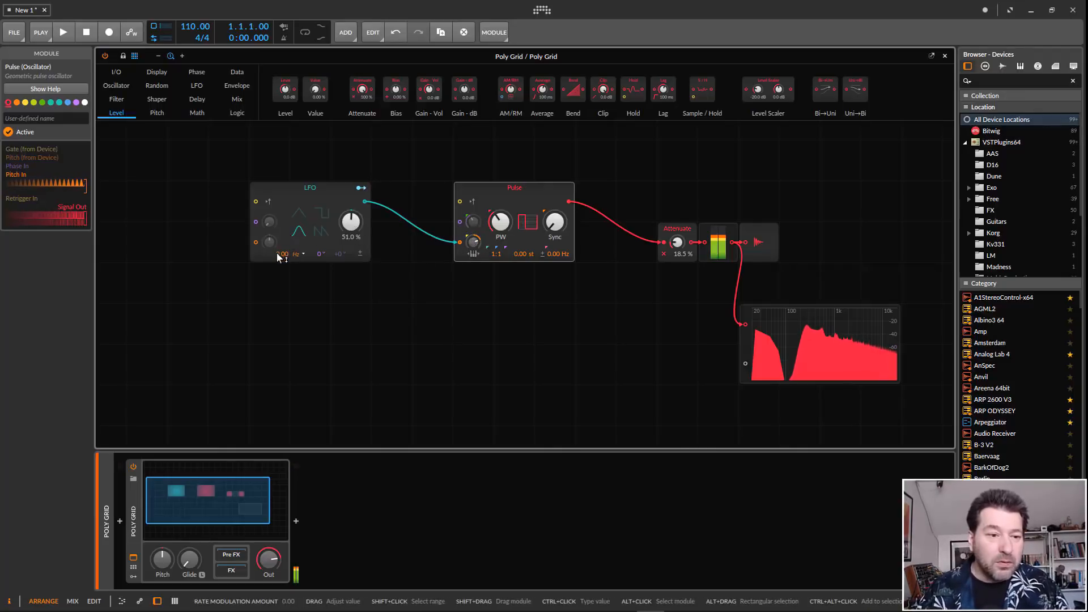
{"action": "left_click_drag", "start_coordinate": [279, 258], "coordinate": [279, 247]}
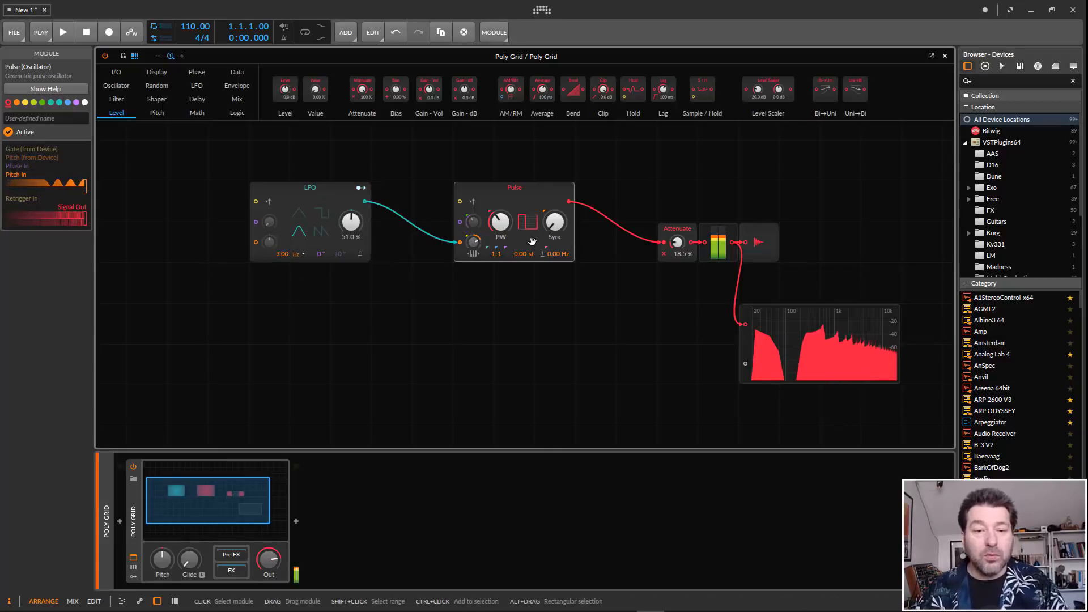
Disconnect the LFO from Pitch In, move the Pulse oscillator back toward the LFO, and set Attenuate to 12.5%.
{"action": "left_click_drag", "start_coordinate": [678, 243], "coordinate": [678, 268]}
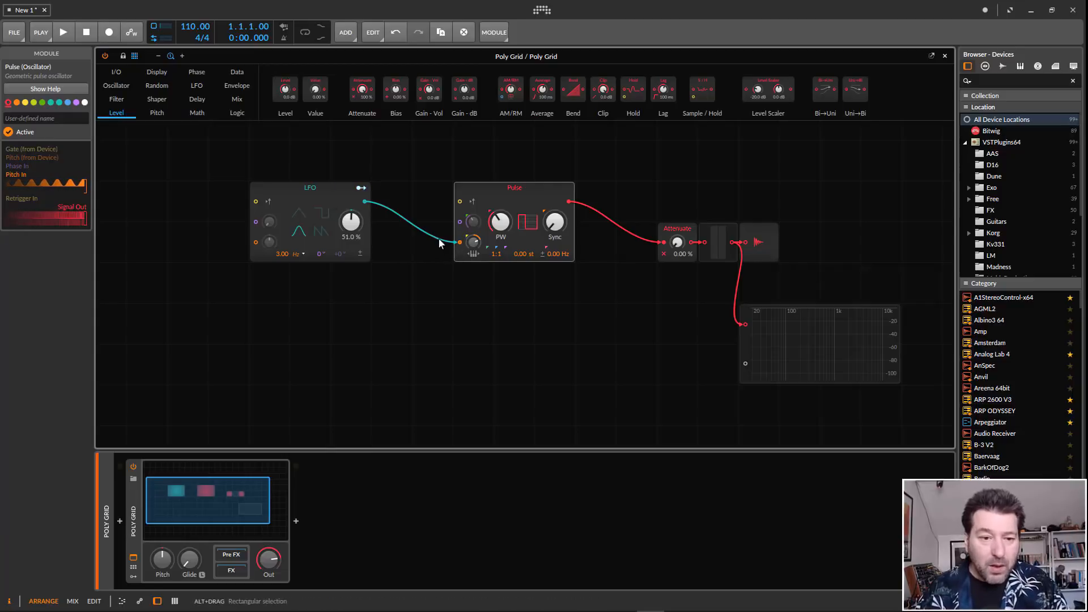
{"action": "left_click_drag", "start_coordinate": [458, 242], "coordinate": [473, 270]}
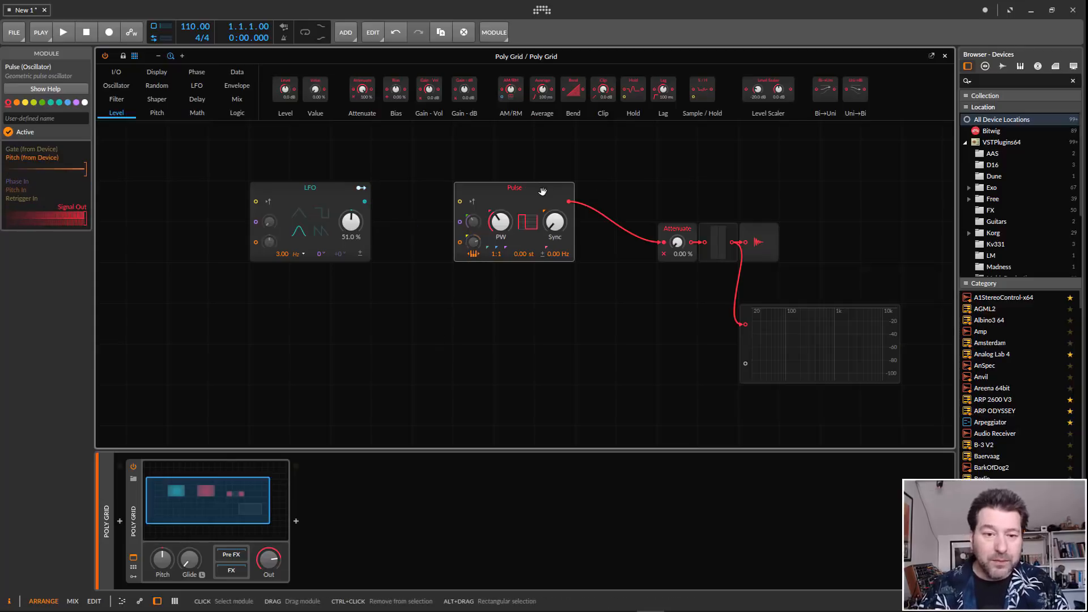
{"action": "left_click_drag", "start_coordinate": [553, 198], "coordinate": [526, 201]}
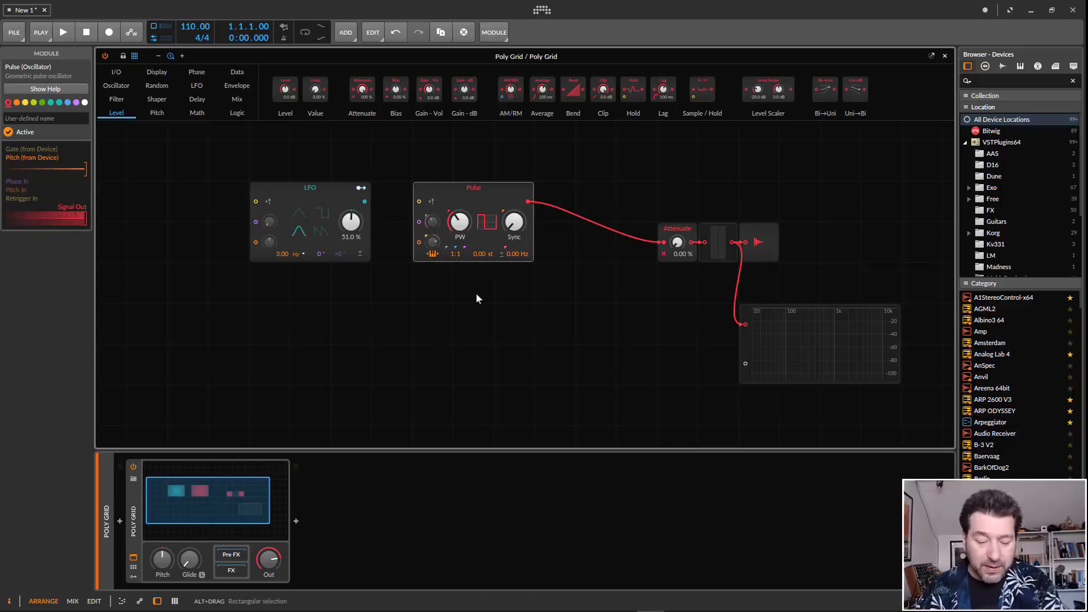
{"action": "left_click_drag", "start_coordinate": [678, 242], "coordinate": [677, 242]}
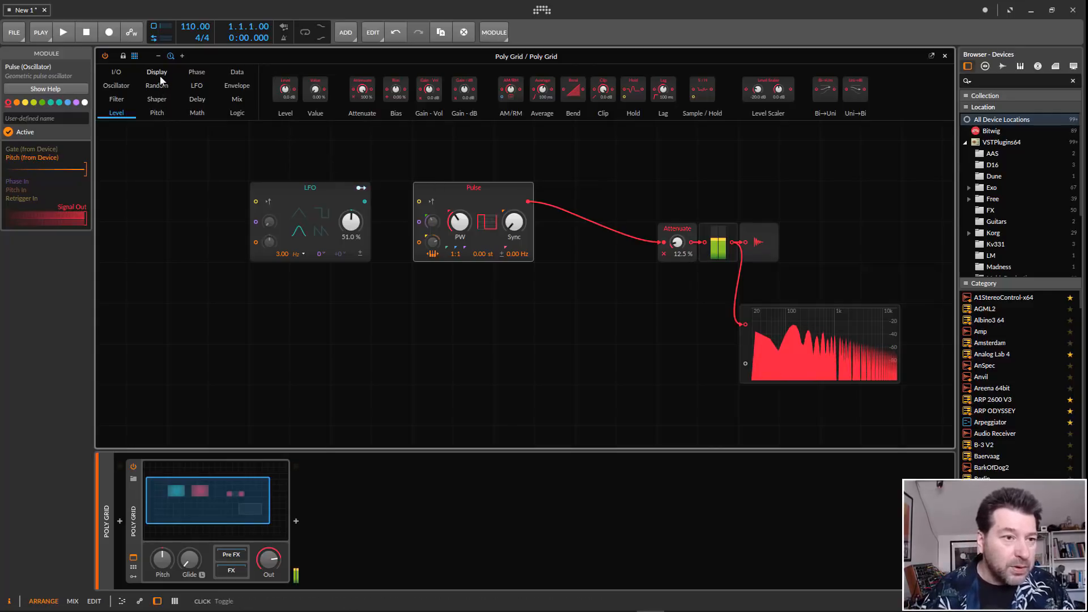
Insert an AD envelope between the Pulse oscillator and Attenuate, and shape it with a short attack and moderate decay.
{"action": "left_click", "coordinate": [238, 86]}
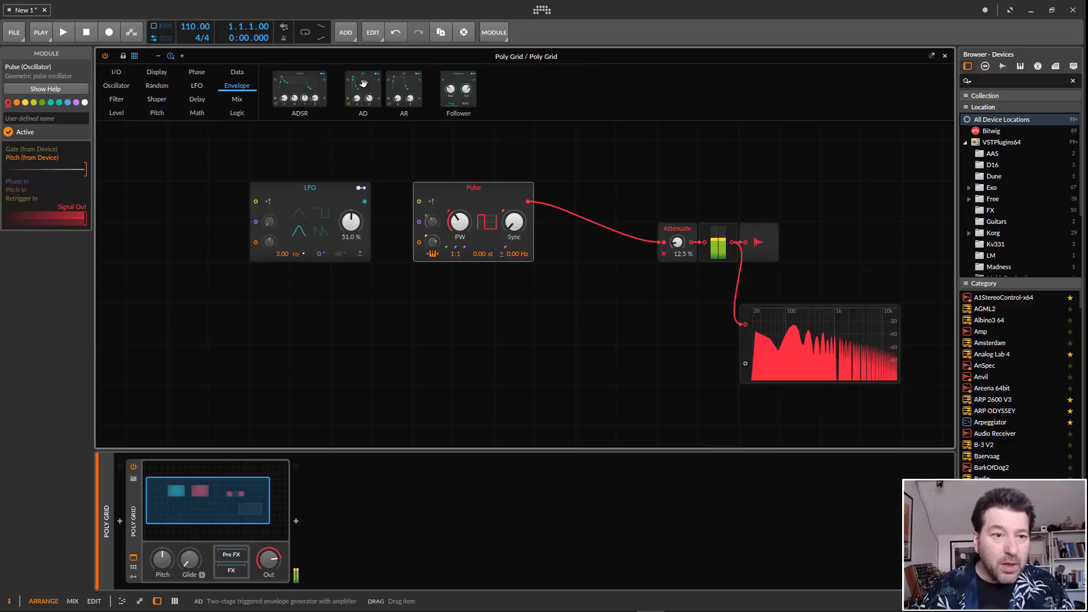
{"action": "left_click", "coordinate": [528, 202]}
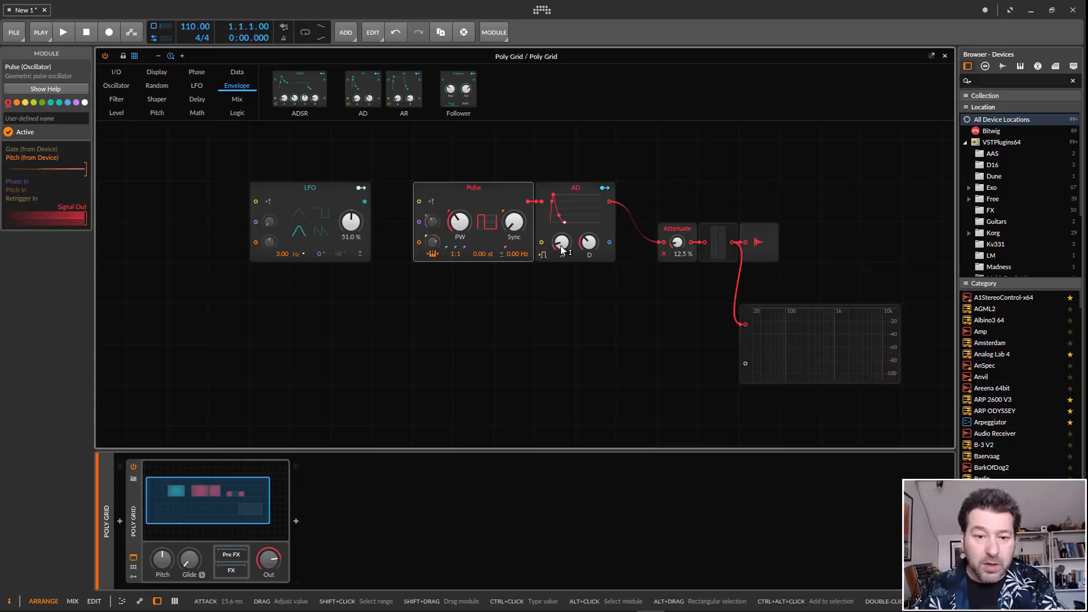
{"action": "left_click_drag", "start_coordinate": [561, 250], "coordinate": [561, 229]}
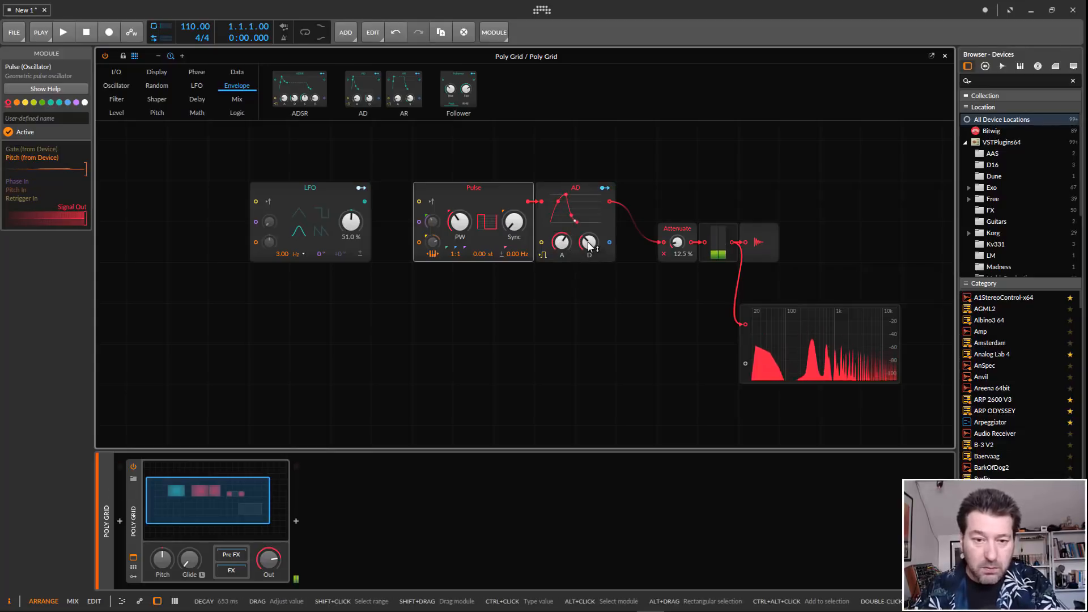
{"action": "mouse_move", "coordinate": [590, 245]}
{"action": "left_mouse_down"}
{"action": "mouse_move", "coordinate": [590, 272]}
{"action": "mouse_move", "coordinate": [573, 237]}
{"action": "mouse_move", "coordinate": [572, 258]}
{"action": "left_mouse_up"}
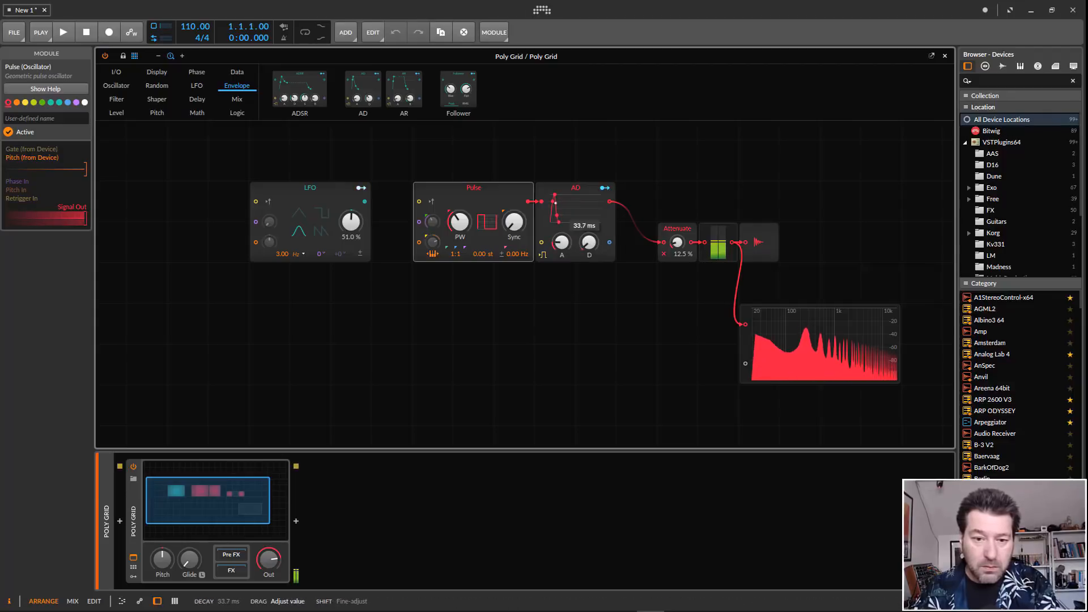
{"action": "double_click", "coordinate": [590, 242]}
{"action": "left_click_drag", "start_coordinate": [592, 253], "coordinate": [596, 248]}
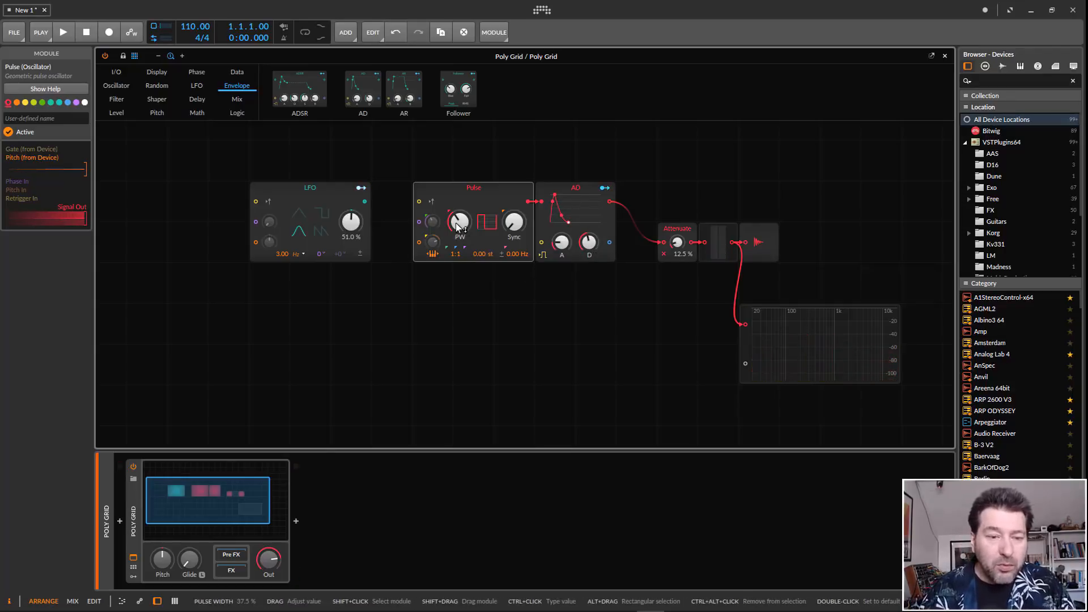
Raise the Pulse oscillator's pulse width and sync, and lengthen the AD envelope's attack slightly.
{"action": "left_click_drag", "start_coordinate": [460, 223], "coordinate": [456, 238]}
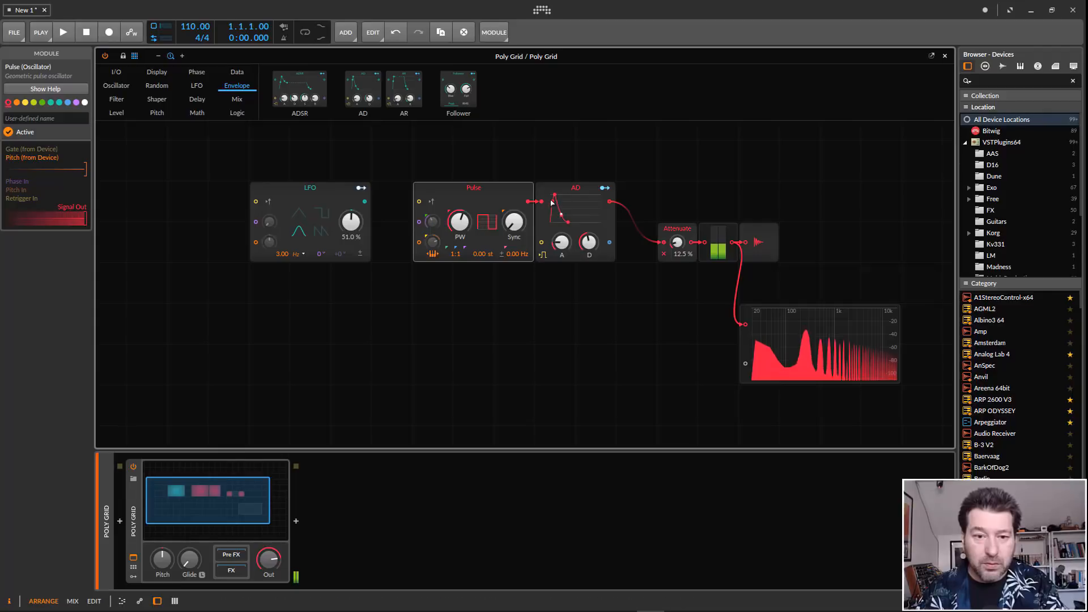
{"action": "left_click_drag", "start_coordinate": [555, 229], "coordinate": [555, 219]}
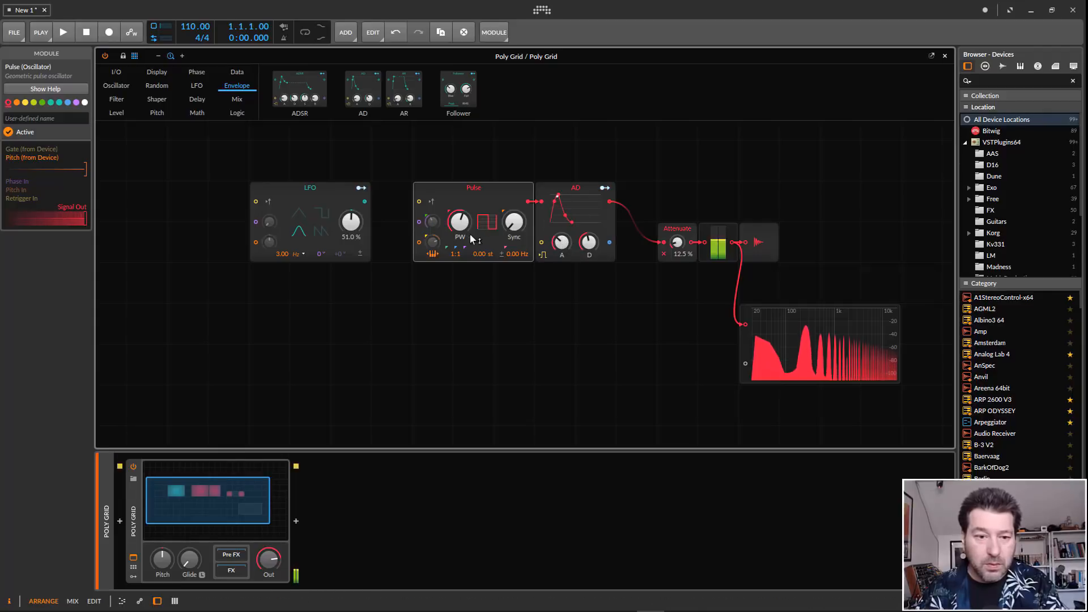
{"action": "left_click_drag", "start_coordinate": [460, 222], "coordinate": [460, 264]}
{"action": "left_click_drag", "start_coordinate": [459, 222], "coordinate": [513, 251]}
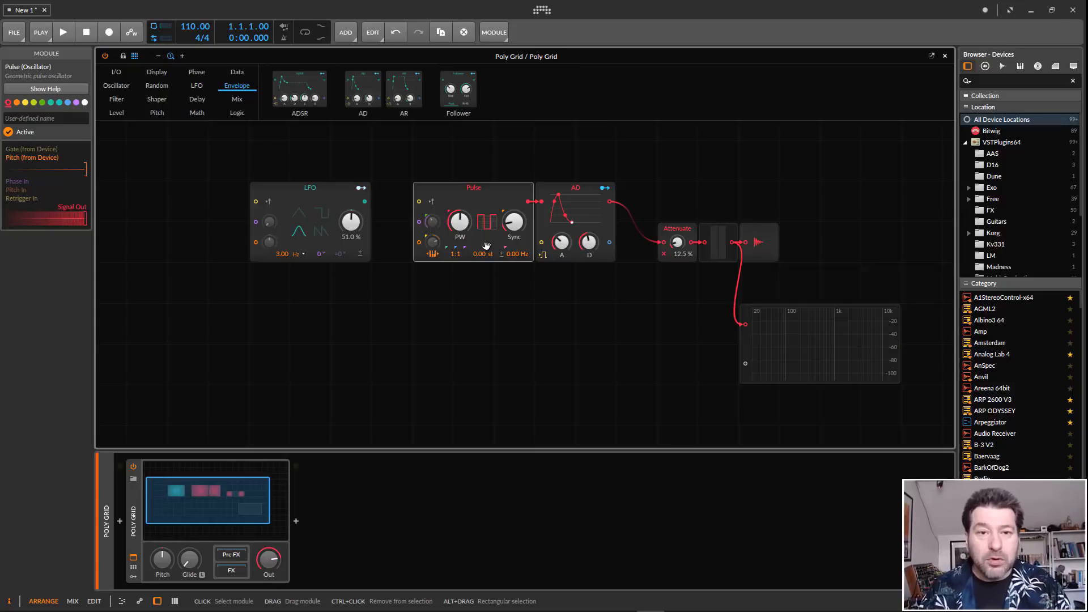
Vary pulse width and sync within the Pulse oscillator's item help, close it, and set pulse width to 0% with a low sync.
{"action": "right_click", "coordinate": [503, 190]}
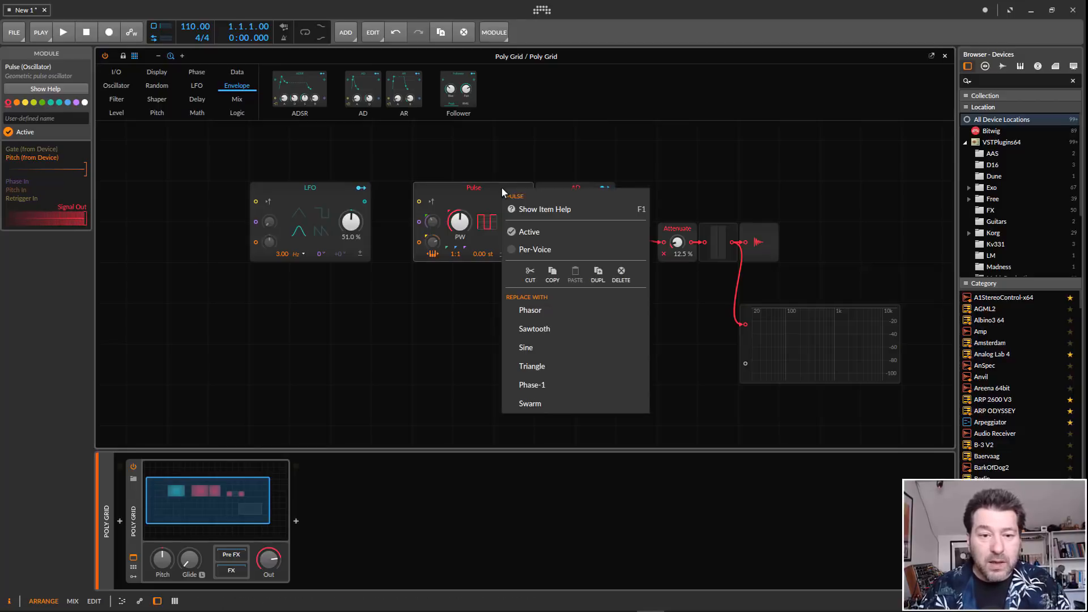
{"action": "left_click", "coordinate": [559, 211]}
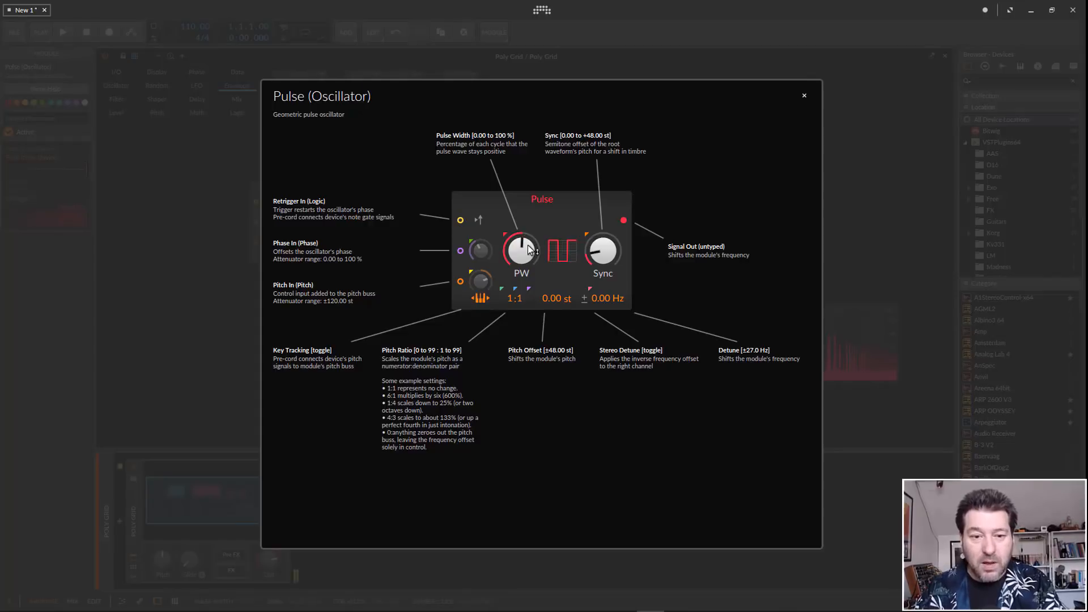
{"action": "left_click_drag", "start_coordinate": [529, 250], "coordinate": [522, 258]}
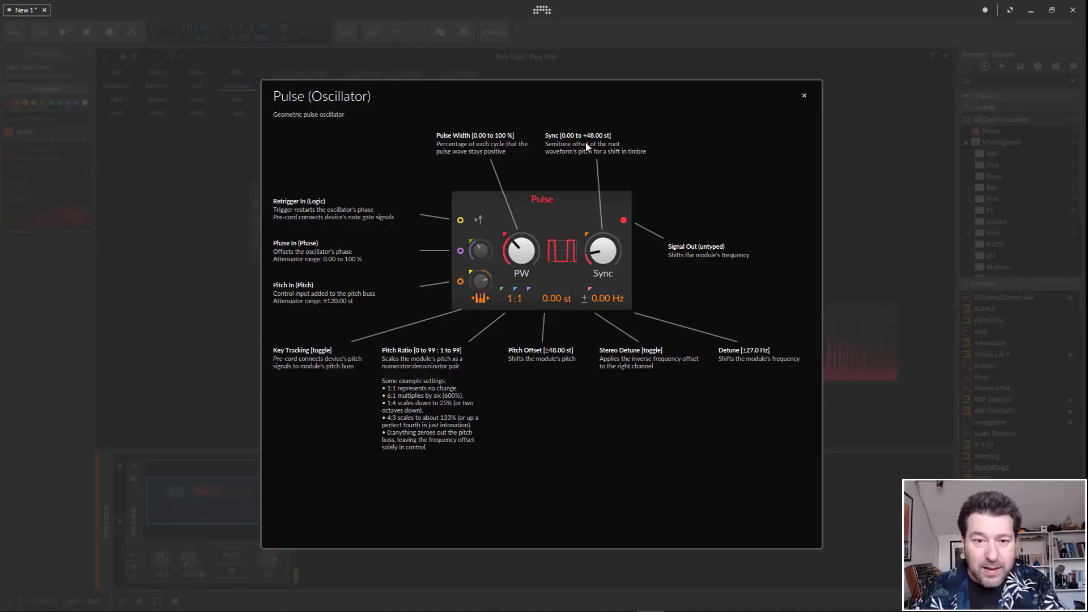
{"action": "left_click_drag", "start_coordinate": [611, 256], "coordinate": [612, 238]}
{"action": "left_click", "coordinate": [805, 96]}
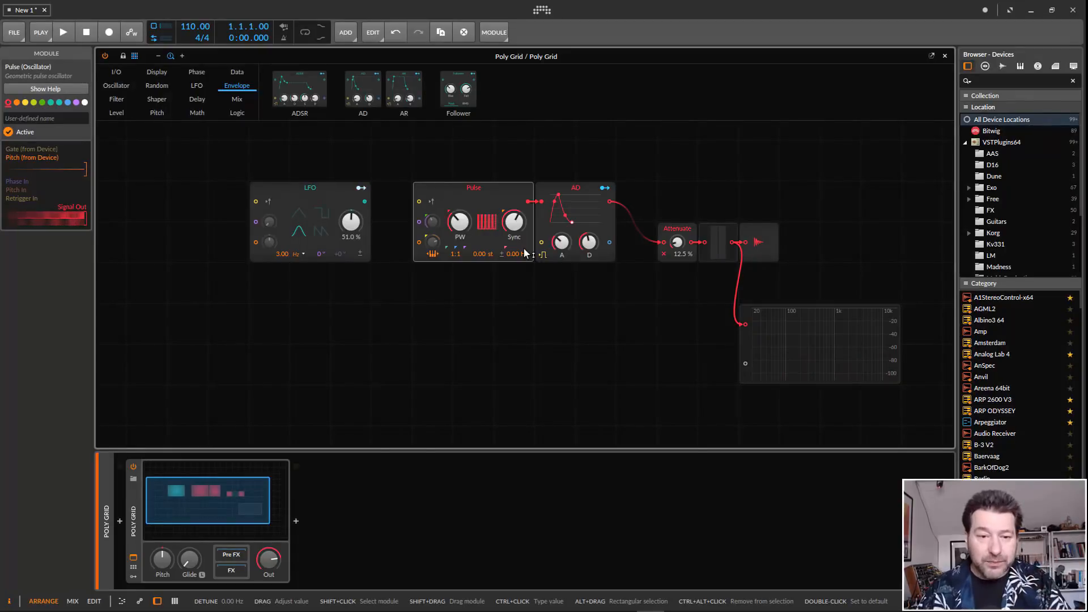
{"action": "left_click_drag", "start_coordinate": [516, 222], "coordinate": [483, 215]}
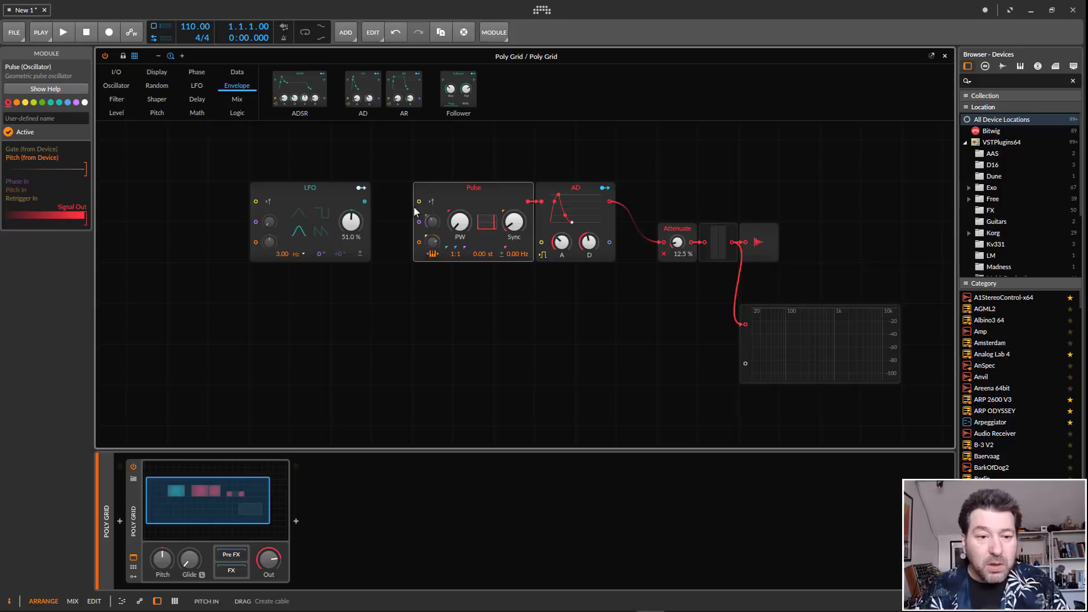
Reopen the Pulse oscillator's item help to examine its Retrigger, Phase and Pitch input descriptions, and close it.
{"action": "right_click", "coordinate": [487, 182]}
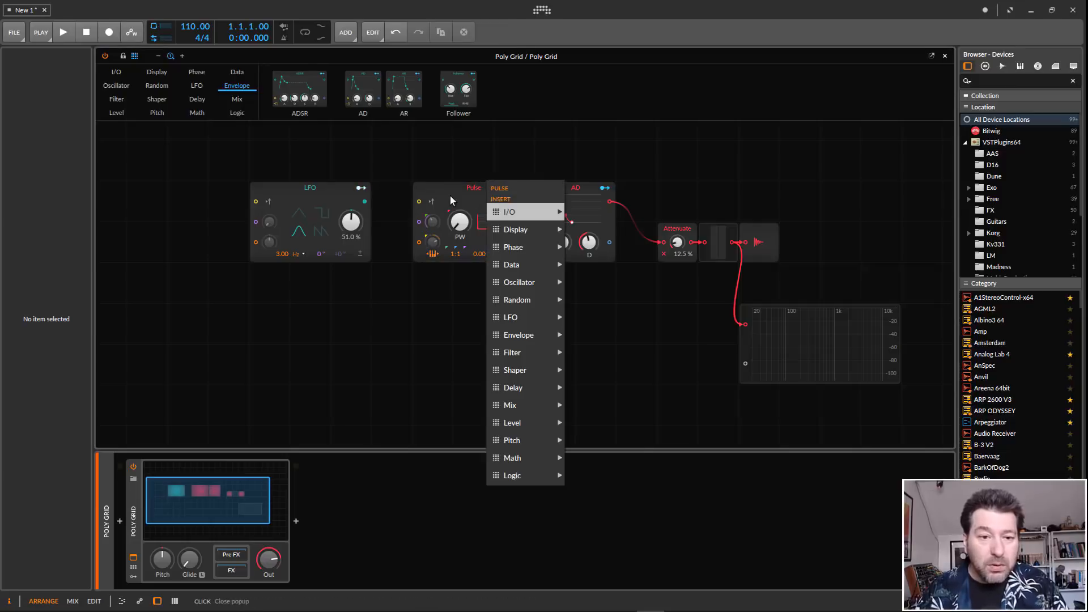
{"action": "left_click", "coordinate": [475, 198]}
{"action": "right_click", "coordinate": [488, 199]}
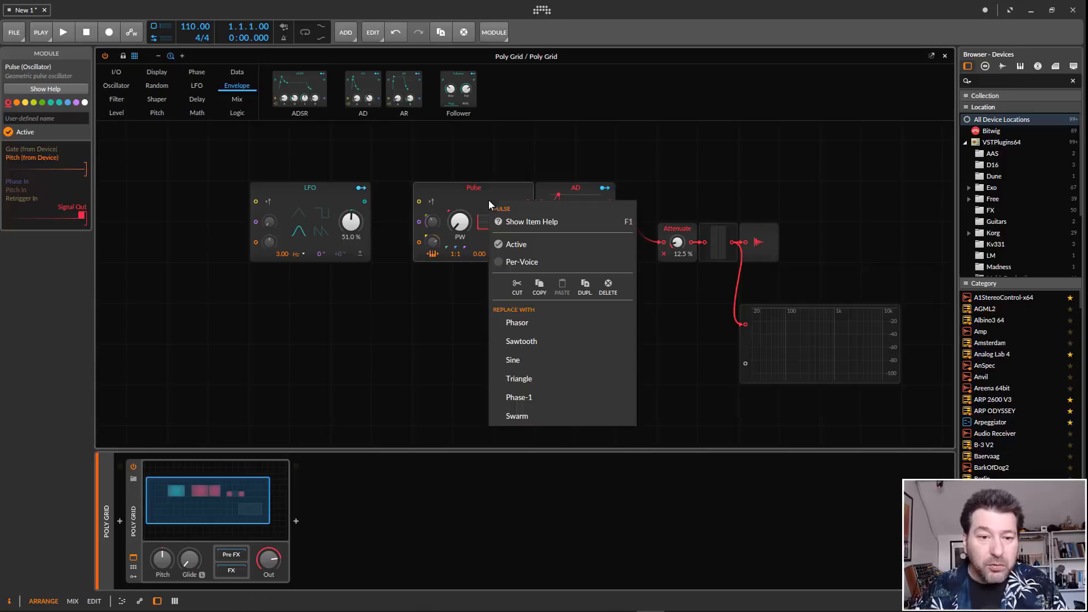
{"action": "left_click", "coordinate": [536, 222]}
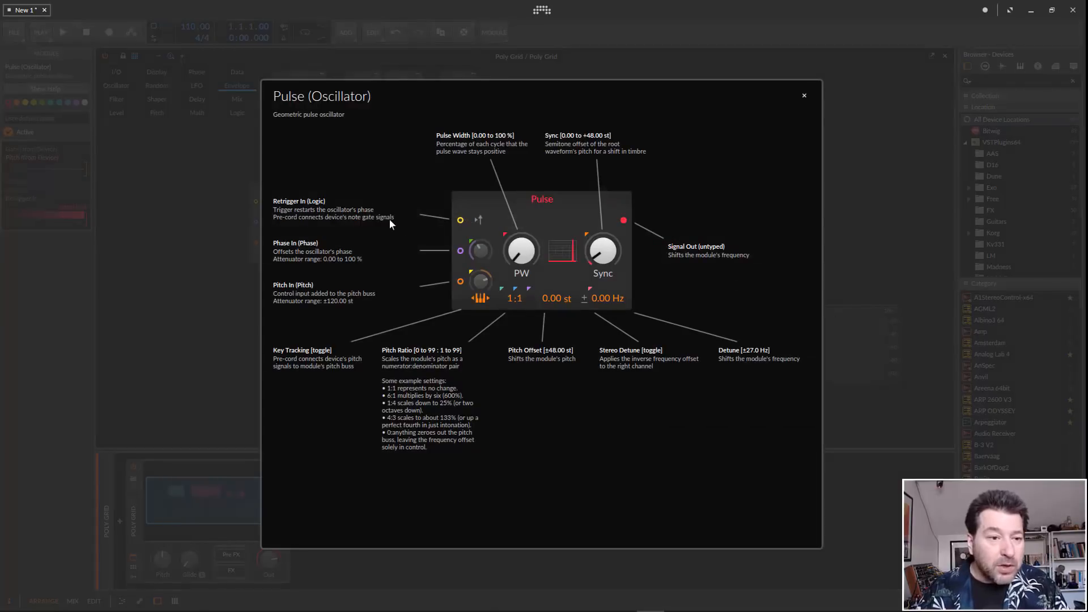
{"action": "left_click", "coordinate": [804, 96]}
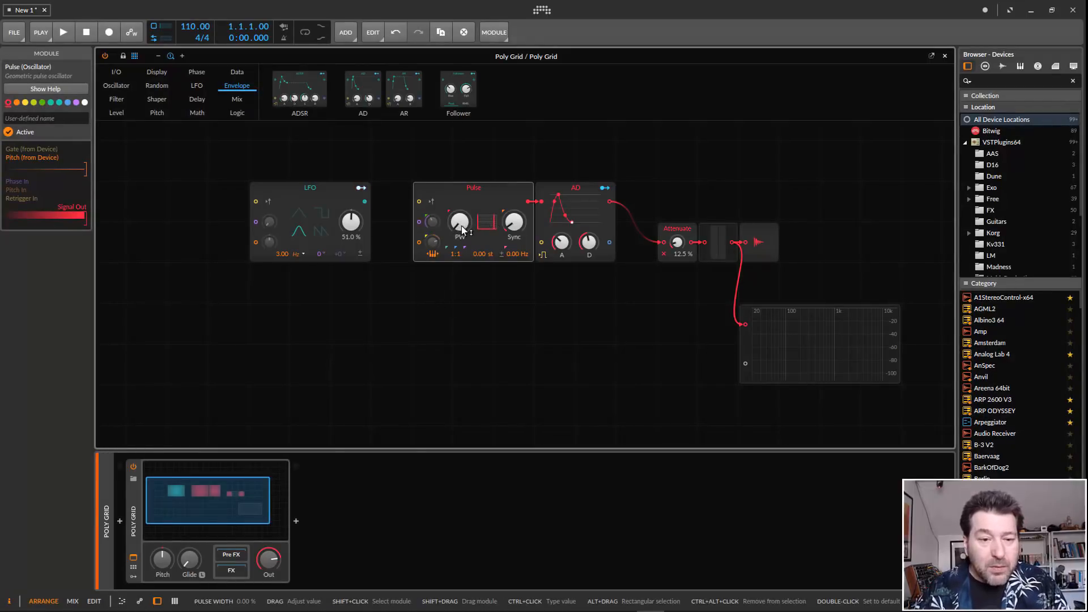
Raise the Pulse oscillator's pulse width and move the LFO farther away from it.
{"action": "left_click_drag", "start_coordinate": [459, 221], "coordinate": [460, 198]}
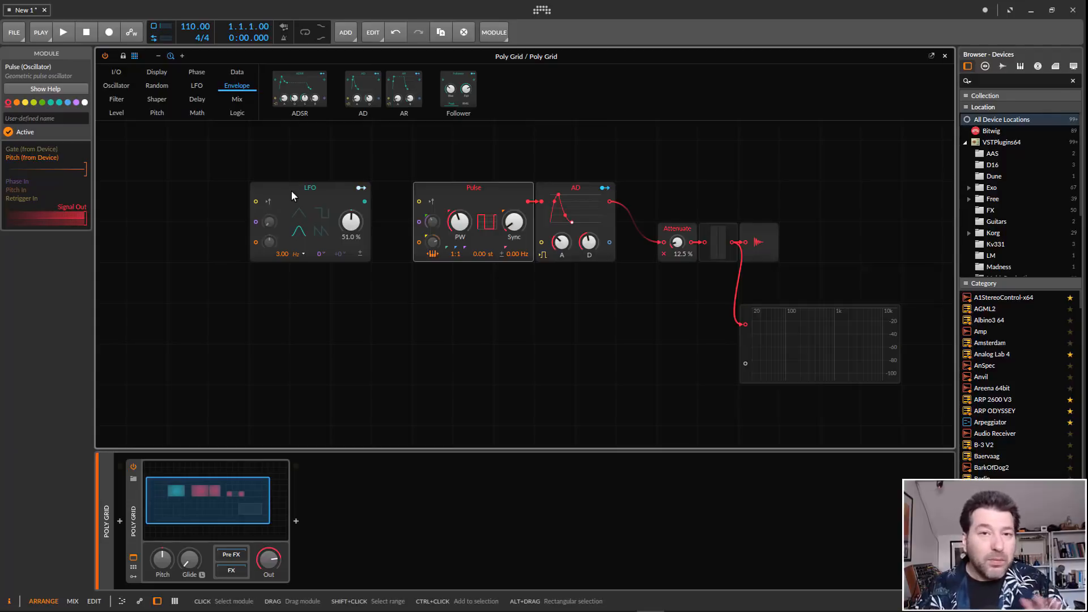
{"action": "mouse_move", "coordinate": [292, 195]}
{"action": "left_mouse_down"}
{"action": "mouse_move", "coordinate": [289, 305]}
{"action": "mouse_move", "coordinate": [280, 198]}
{"action": "left_mouse_up"}
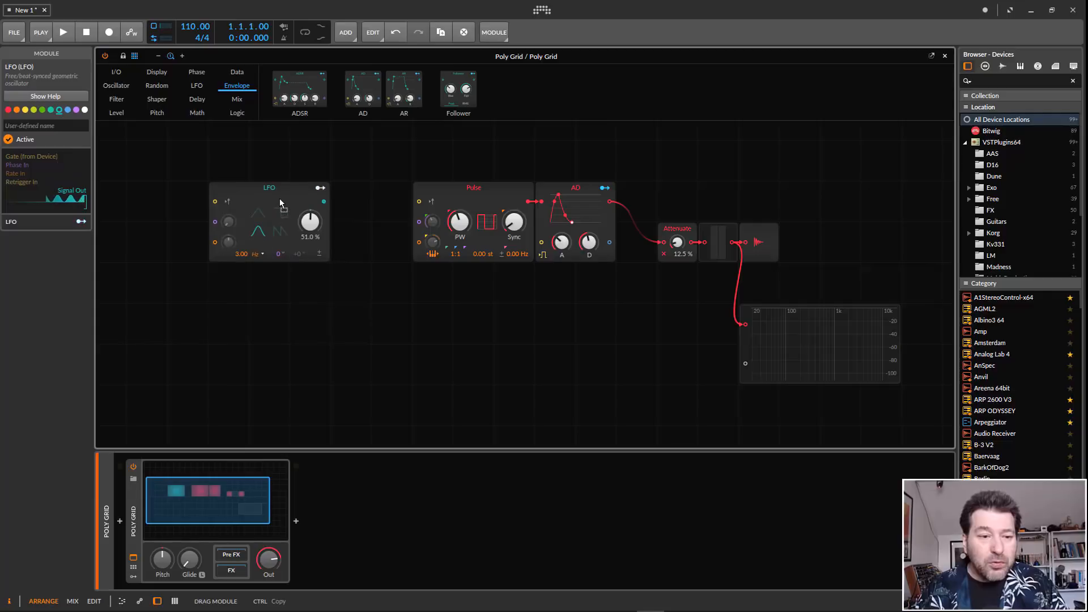
Map the LFO's output to the Pulse oscillator's pulse width with a modulation amount of 0.445.
{"action": "left_click", "coordinate": [320, 189]}
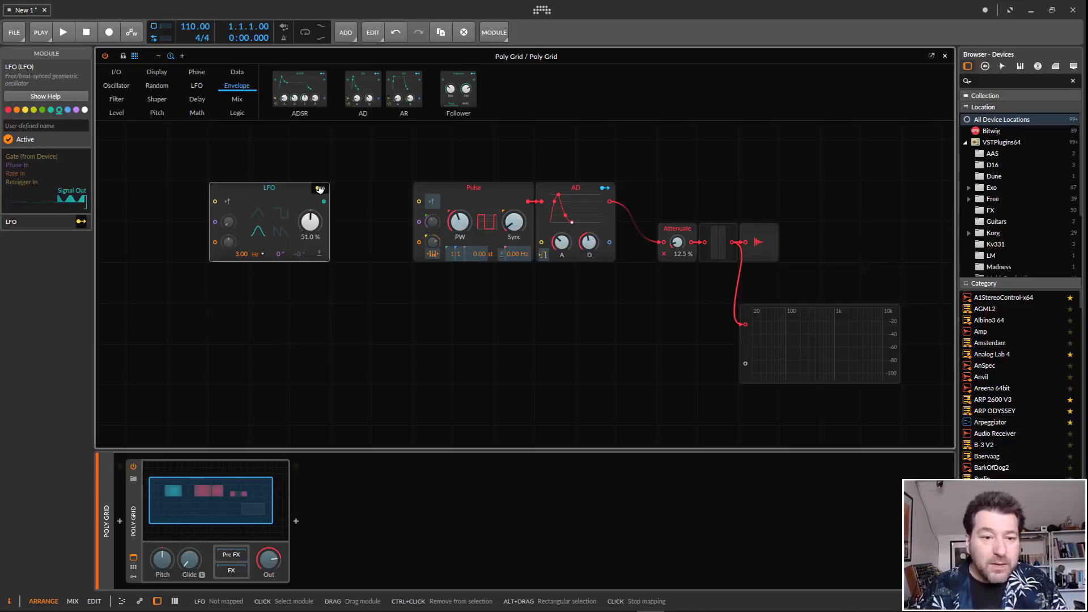
{"action": "left_click_drag", "start_coordinate": [459, 222], "coordinate": [460, 197]}
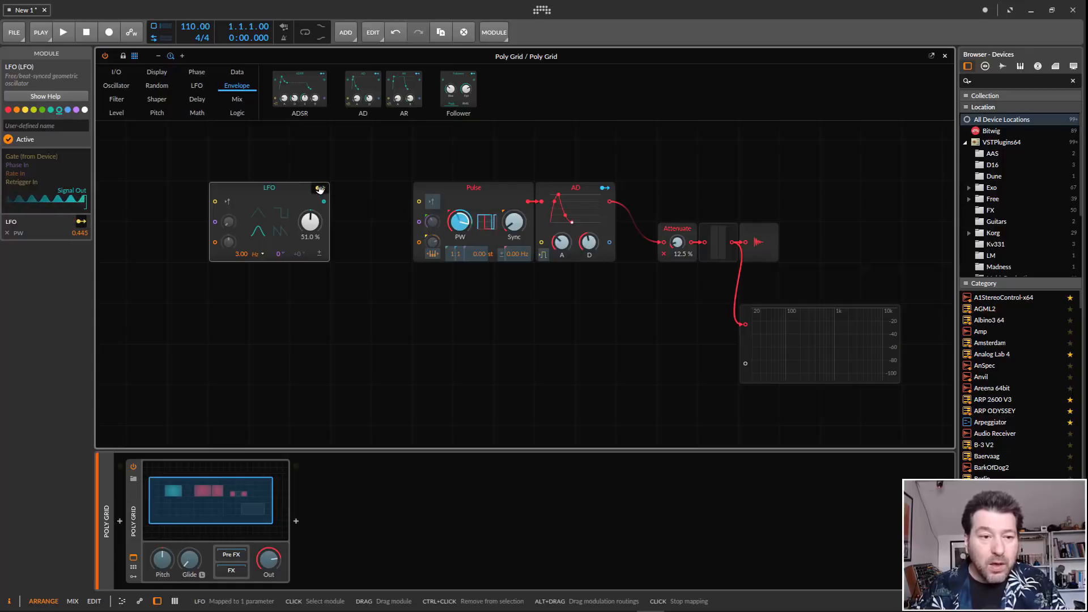
{"action": "left_click", "coordinate": [321, 191]}
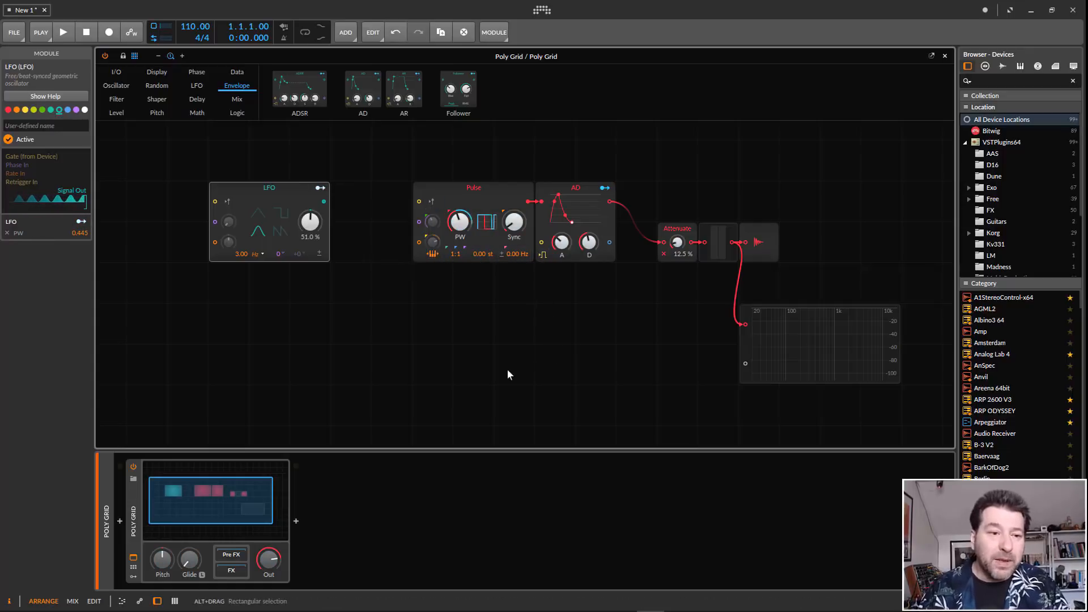
Inspect the Pulse oscillator's signals, and vary the AD envelope to reach an attack of 593 ms and a decay of 299 ms.
{"action": "left_click", "coordinate": [496, 187]}
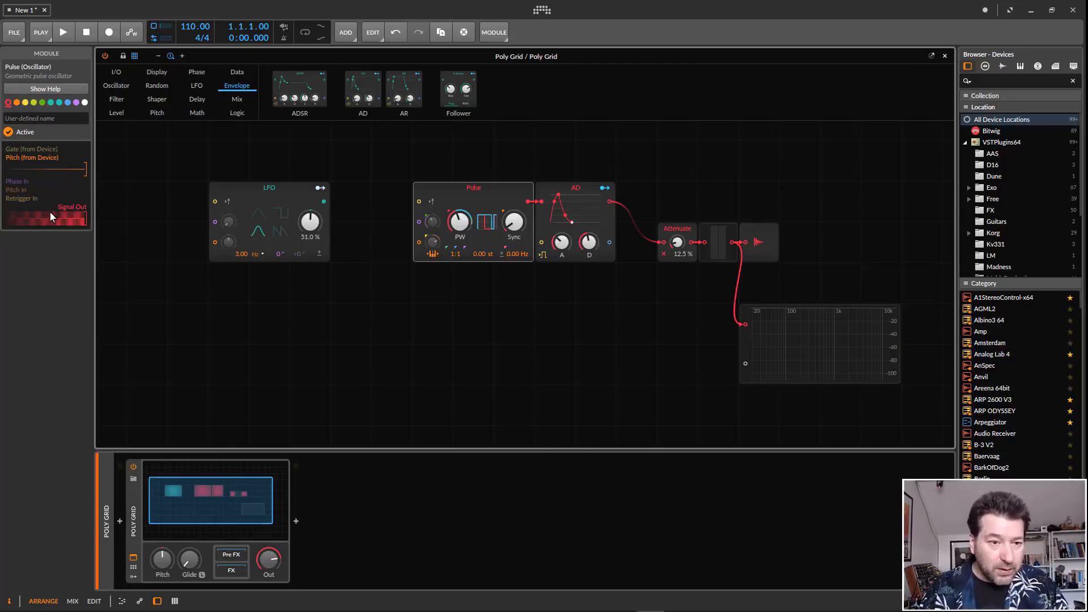
{"action": "left_click", "coordinate": [580, 189]}
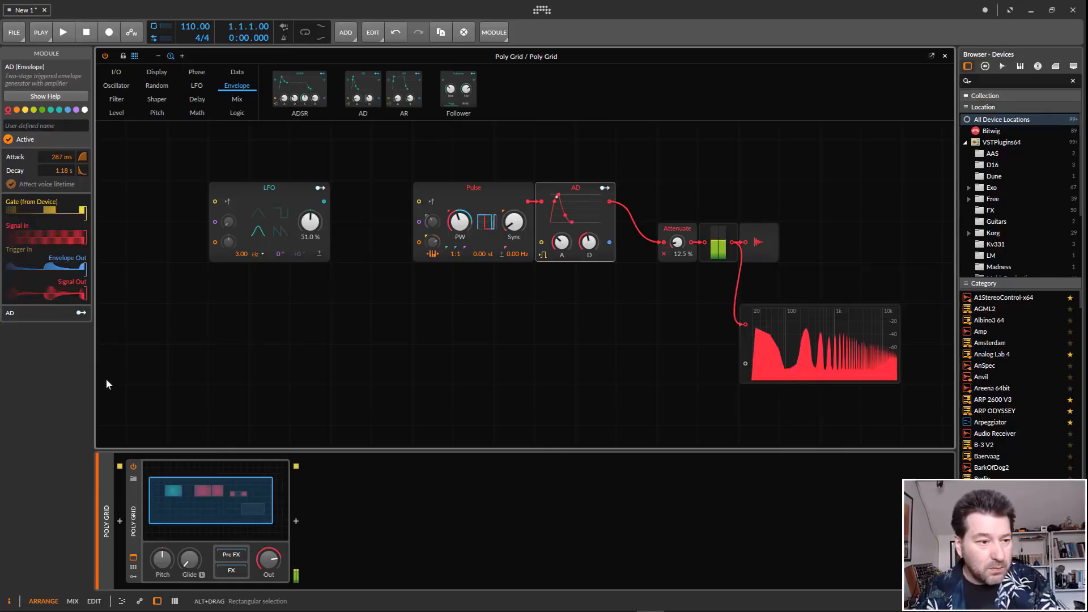
{"action": "left_click_drag", "start_coordinate": [593, 250], "coordinate": [594, 252]}
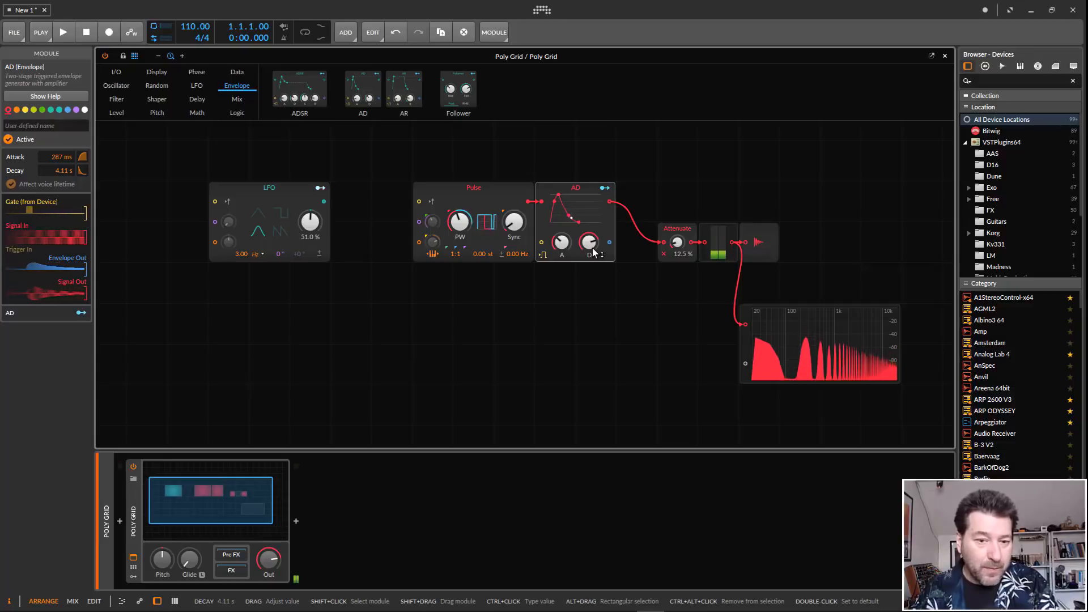
{"action": "left_click_drag", "start_coordinate": [562, 242], "coordinate": [562, 281]}
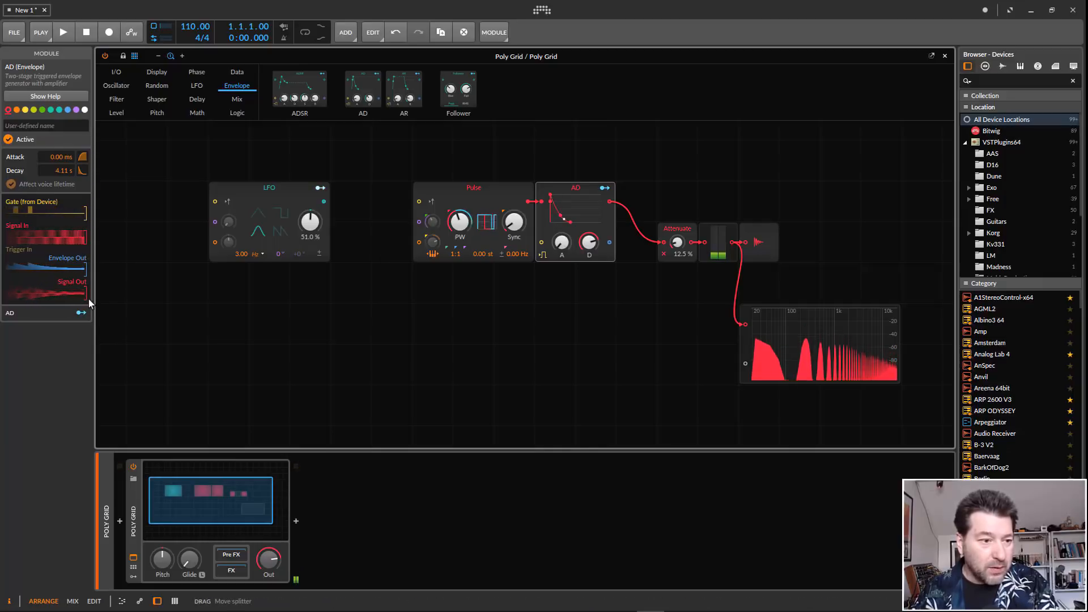
{"action": "left_click_drag", "start_coordinate": [563, 244], "coordinate": [590, 237]}
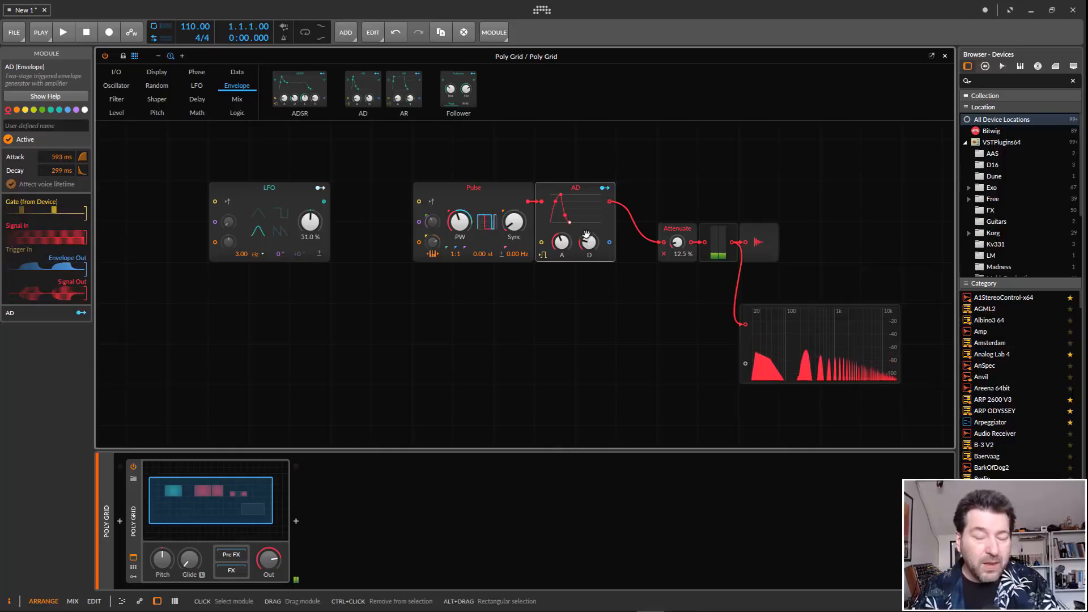
Set the LFO rate to 21 Hz, raise the Pulse oscillator's pulse width slightly, and move the LFO closer to it.
{"action": "left_click", "coordinate": [498, 186]}
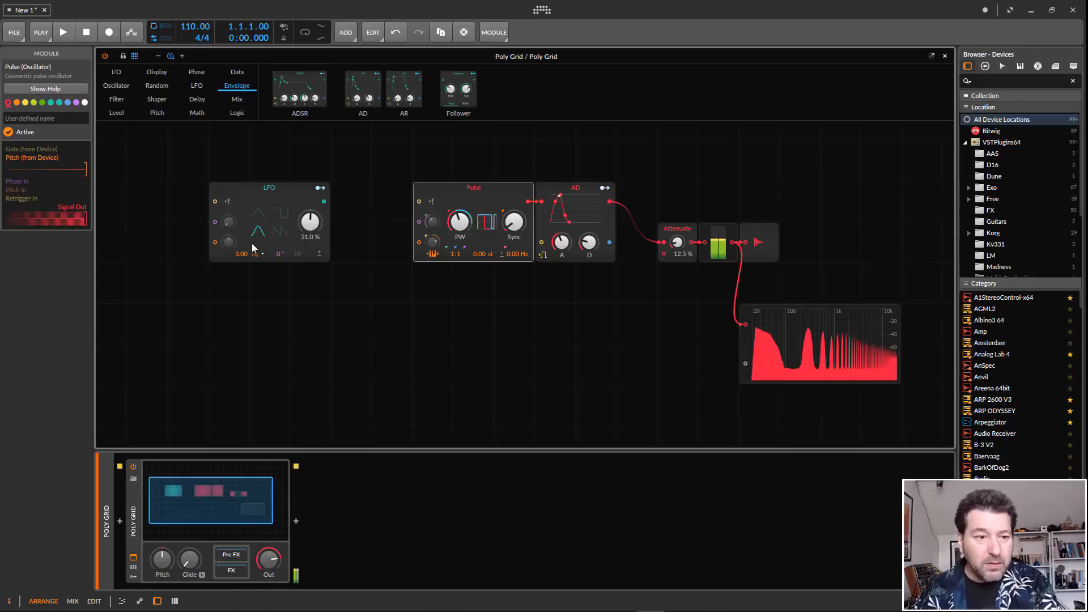
{"action": "left_click_drag", "start_coordinate": [241, 254], "coordinate": [241, 238]}
{"action": "left_click_drag", "start_coordinate": [237, 256], "coordinate": [237, 257]}
{"action": "left_click_drag", "start_coordinate": [457, 233], "coordinate": [457, 222]}
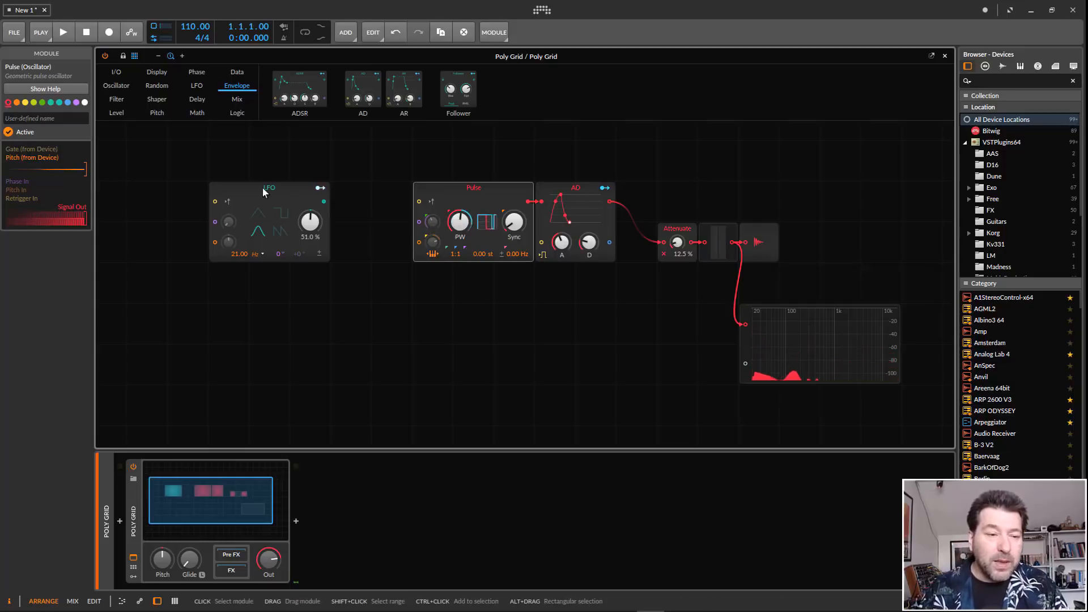
{"action": "left_click_drag", "start_coordinate": [262, 203], "coordinate": [303, 203]}
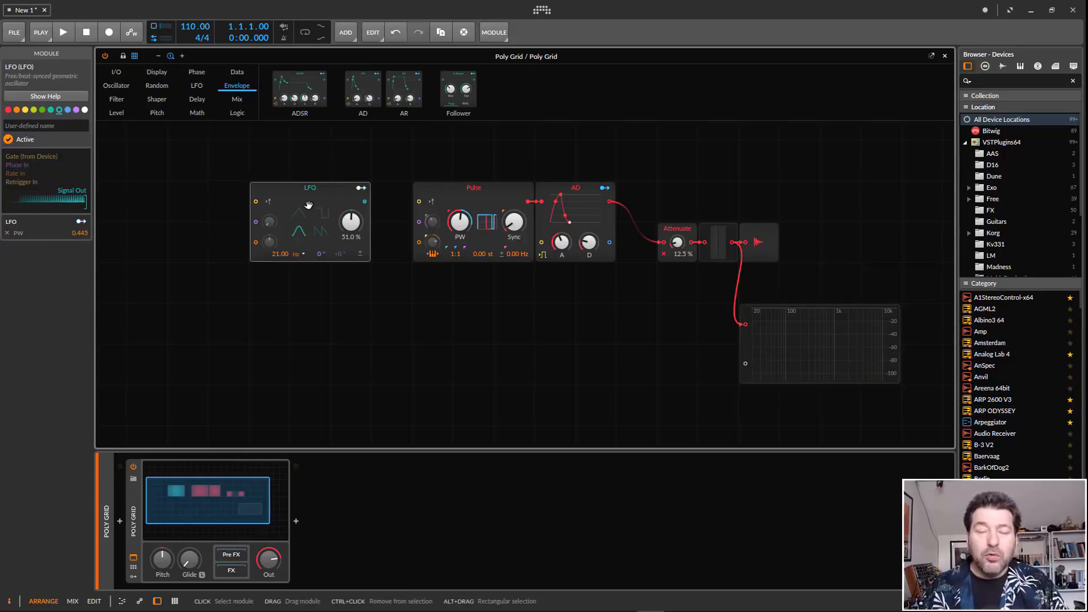
Examine the modules in the Mix, Logic, Math, Data, Phase and Pitch categories.
{"action": "left_click", "coordinate": [237, 100]}
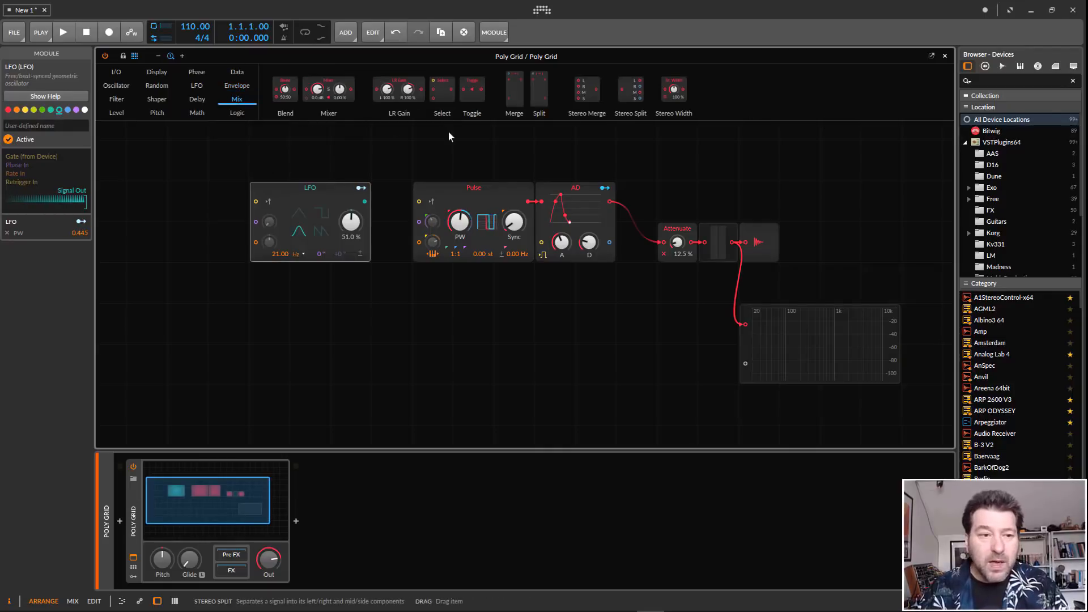
{"action": "left_click", "coordinate": [237, 113]}
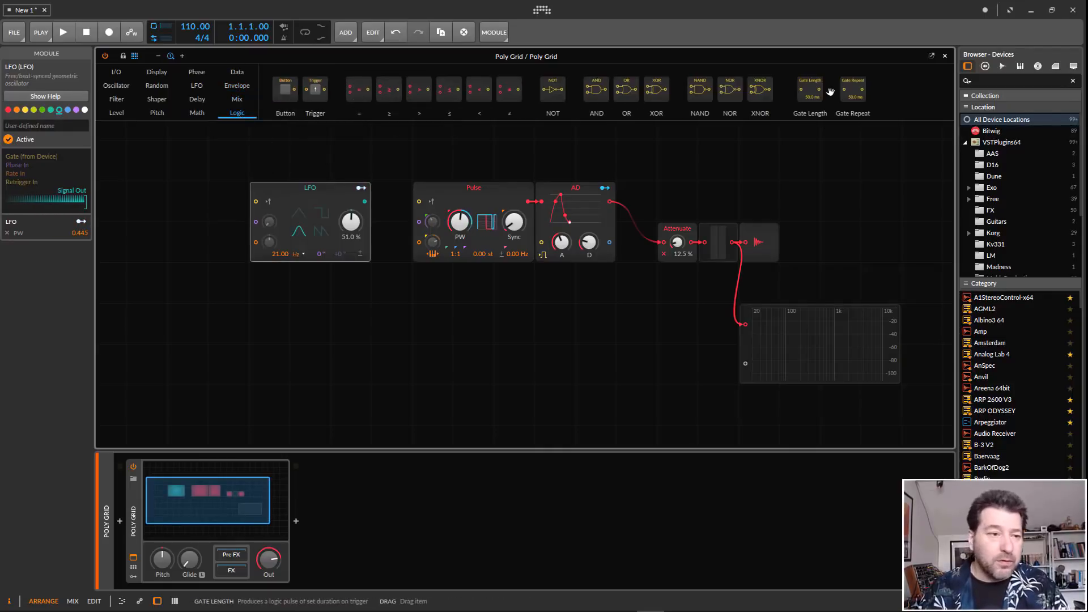
{"action": "left_click", "coordinate": [197, 113]}
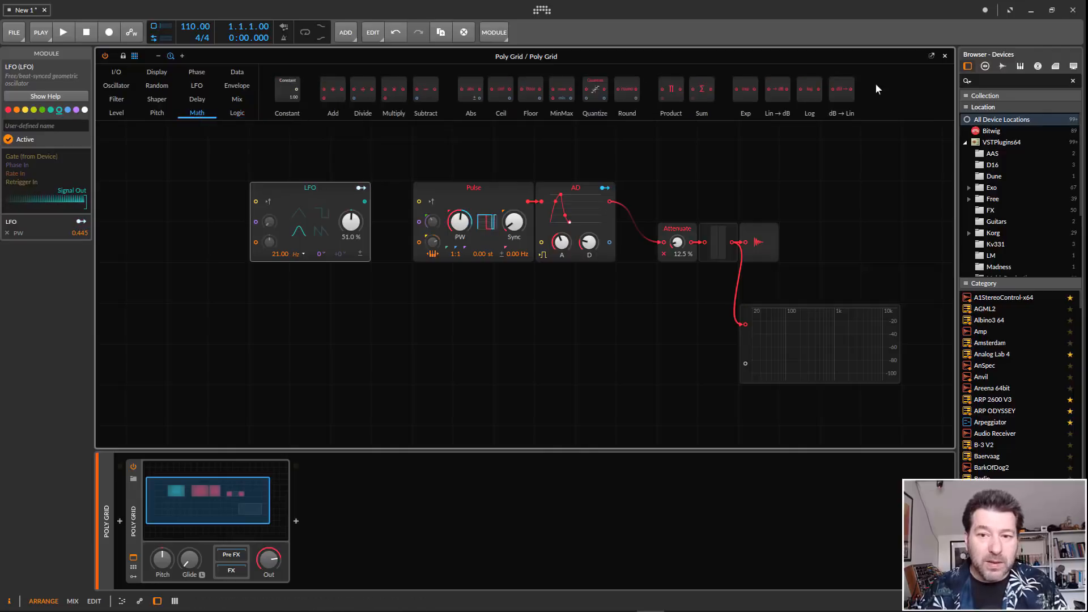
{"action": "left_click", "coordinate": [238, 74]}
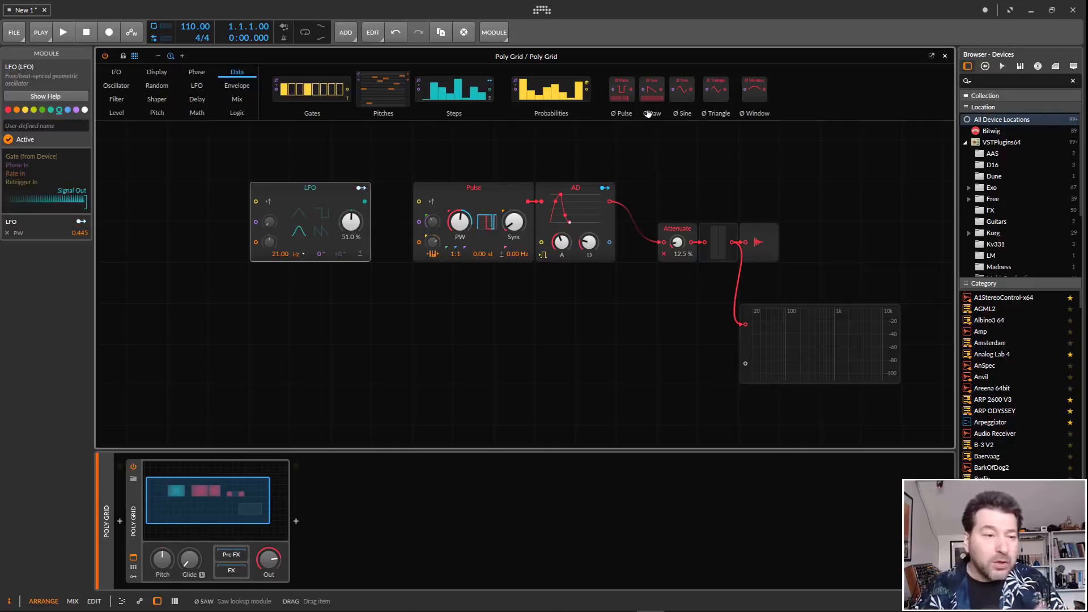
{"action": "left_click", "coordinate": [196, 73]}
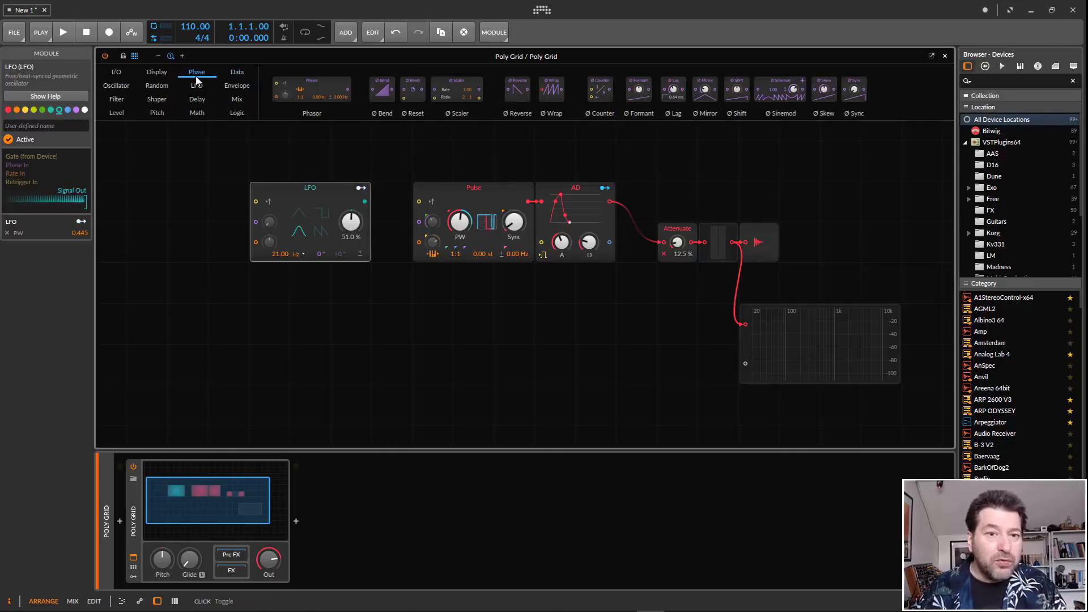
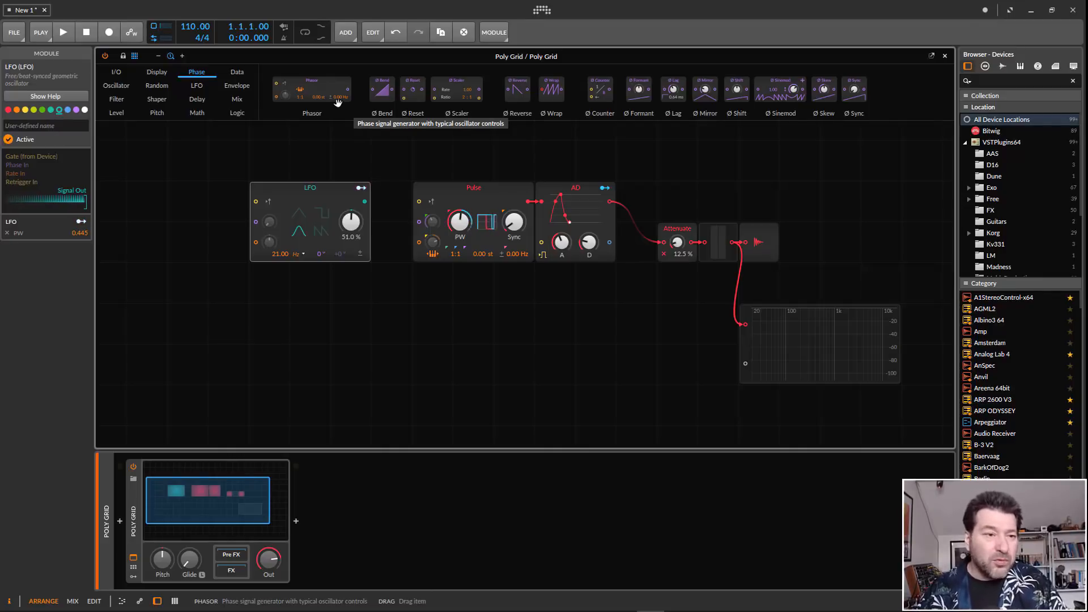
{"action": "left_click", "coordinate": [156, 113]}
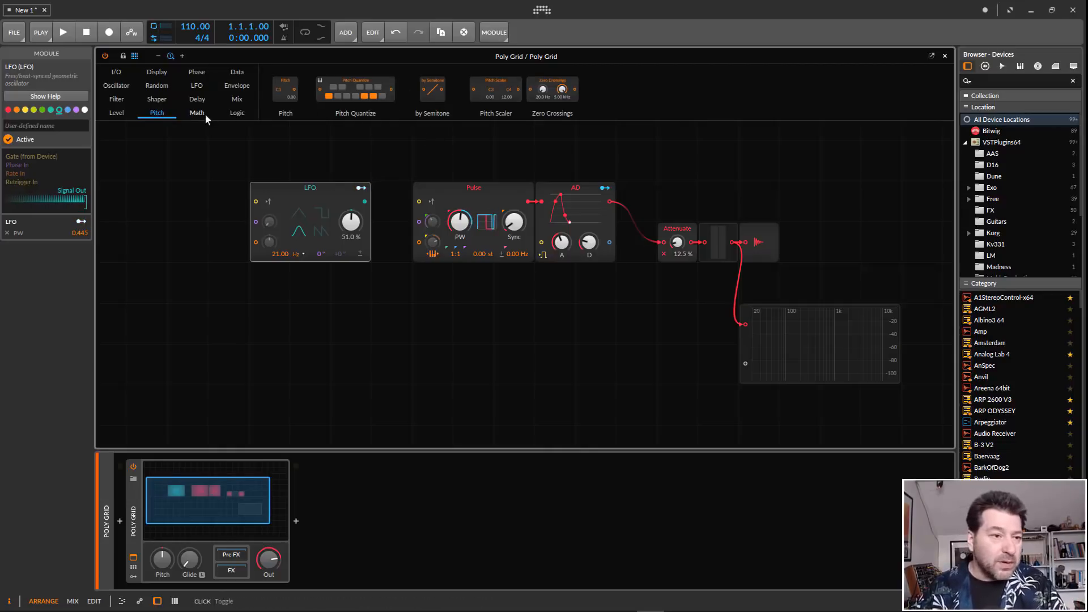
Insert a Wavefolder directly before the Attenuate module, and shift the Pulse oscillator and AD envelope toward the LFO to make room.
{"action": "left_click", "coordinate": [156, 99]}
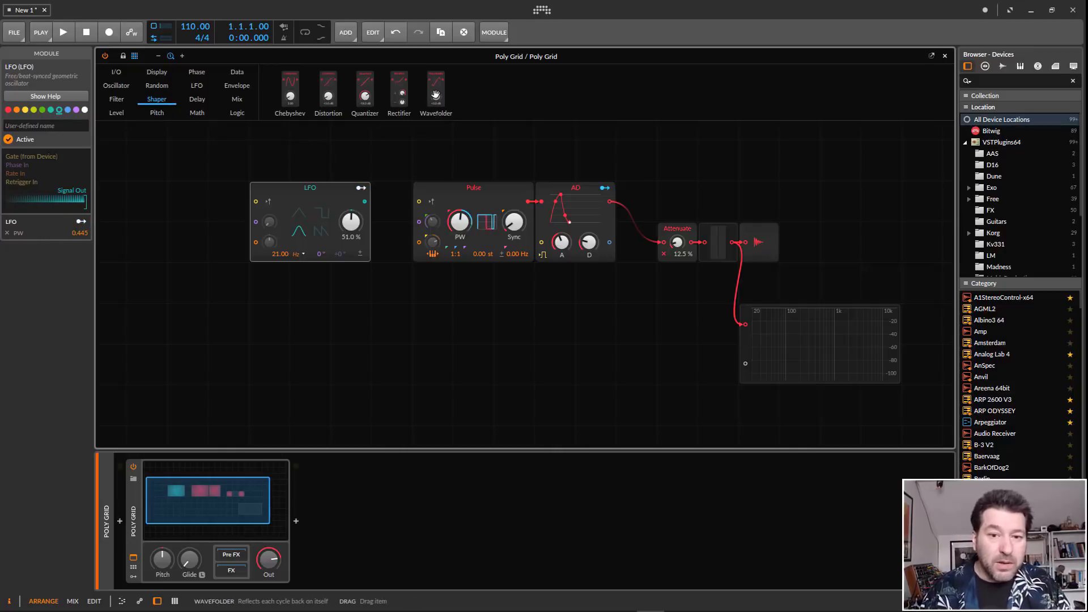
{"action": "left_click_drag", "start_coordinate": [436, 95], "coordinate": [655, 243]}
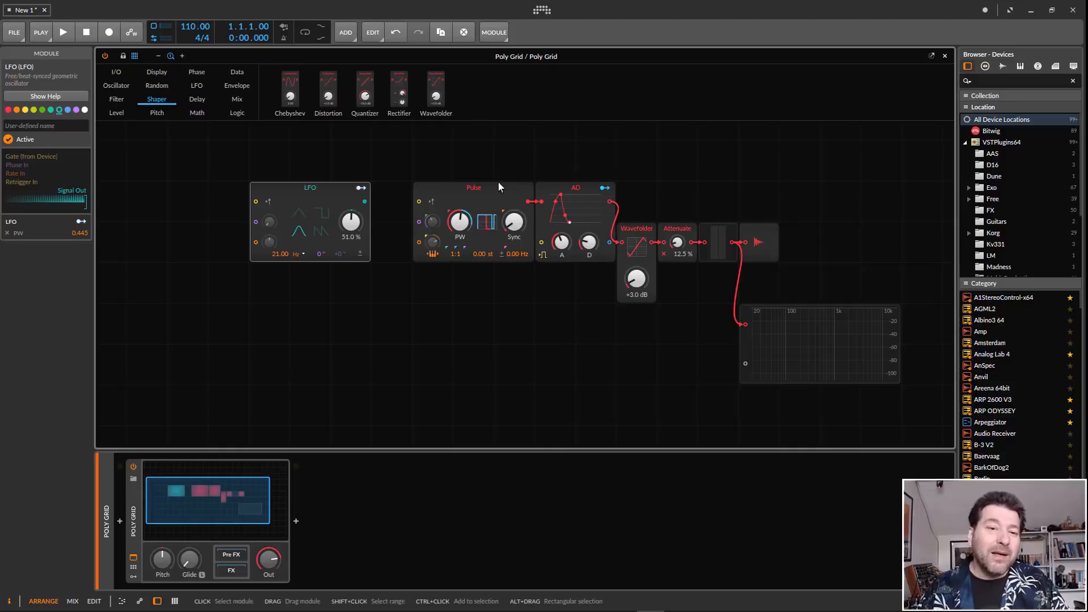
{"action": "left_click_drag", "start_coordinate": [498, 183], "coordinate": [457, 182]}
{"action": "left_click_drag", "start_coordinate": [548, 188], "coordinate": [506, 188]}
{"action": "left_click", "coordinate": [627, 229]}
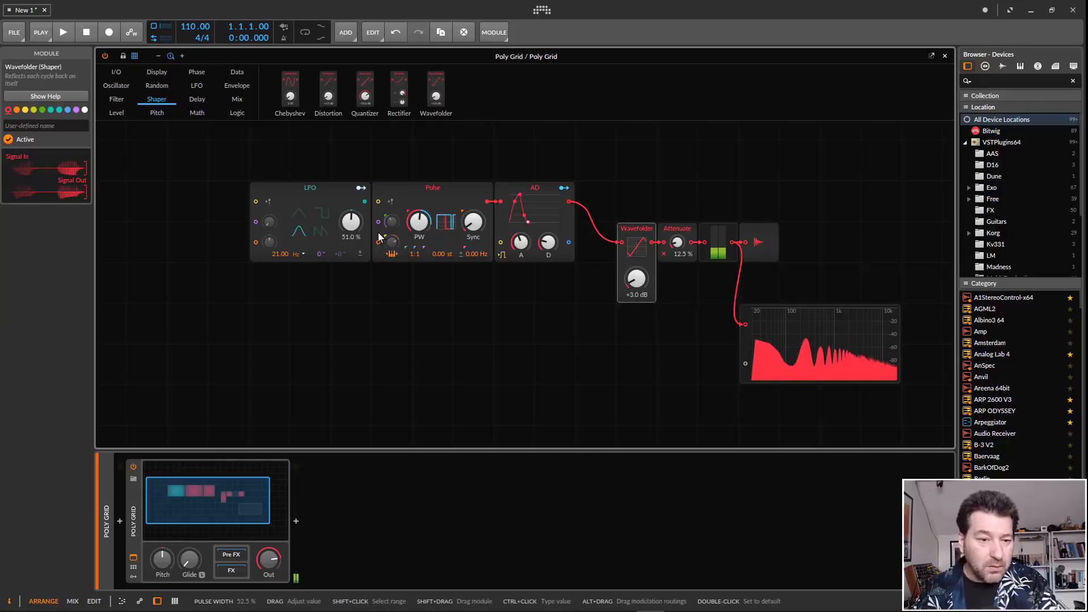
Reduce the LFO's modulation of the Pulse oscillator's pulse width to 0.115.
{"action": "left_click", "coordinate": [361, 188]}
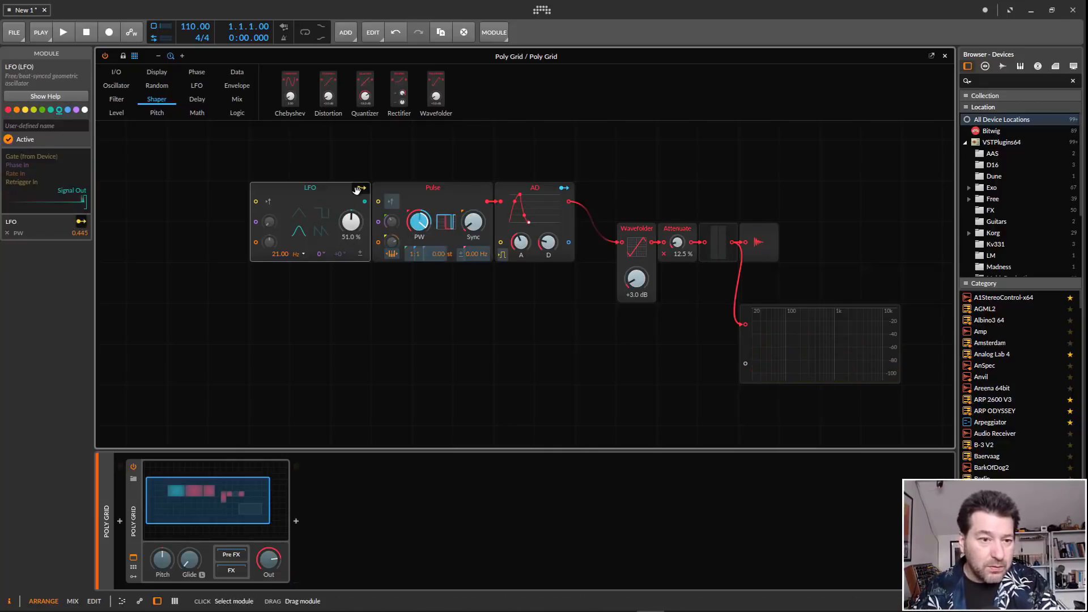
{"action": "left_click_drag", "start_coordinate": [419, 222], "coordinate": [419, 231]}
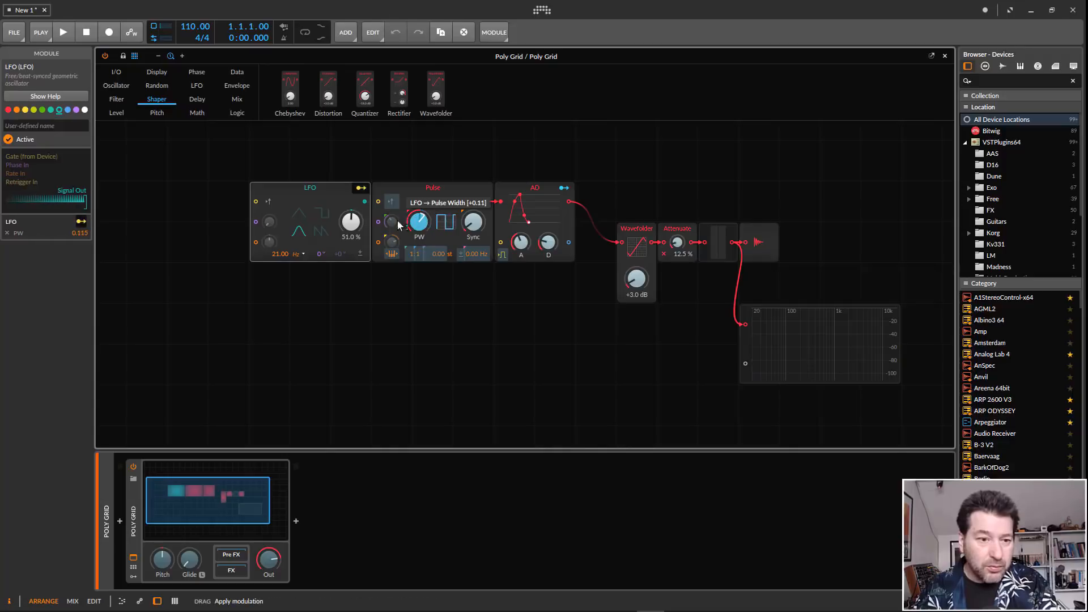
{"action": "left_click", "coordinate": [361, 189]}
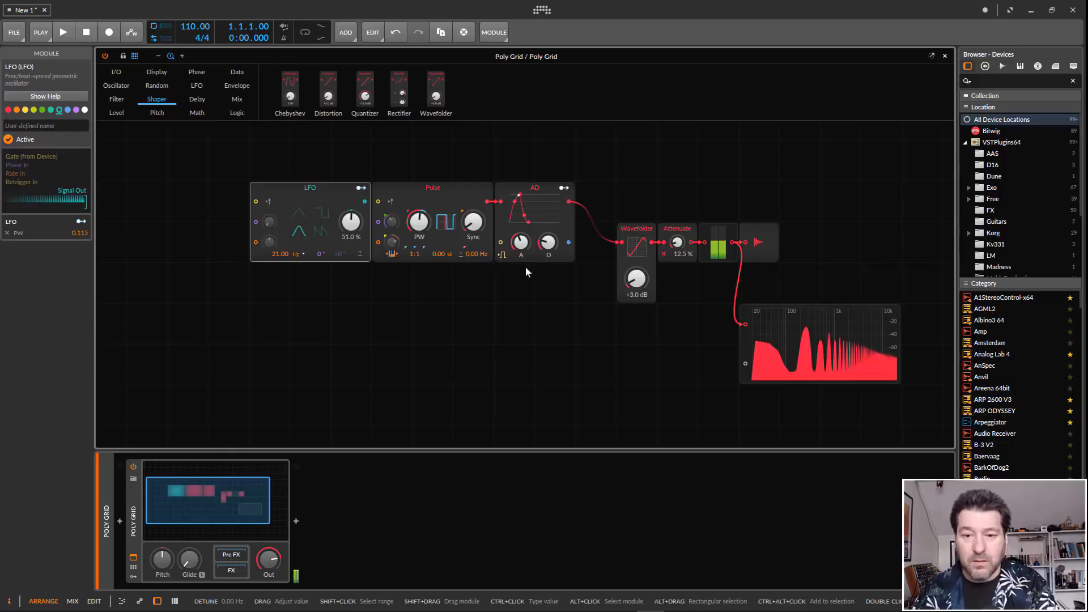
Set the Wavefolder to +36.0 dB and lengthen the AD envelope's decay.
{"action": "left_click_drag", "start_coordinate": [636, 278], "coordinate": [636, 232]}
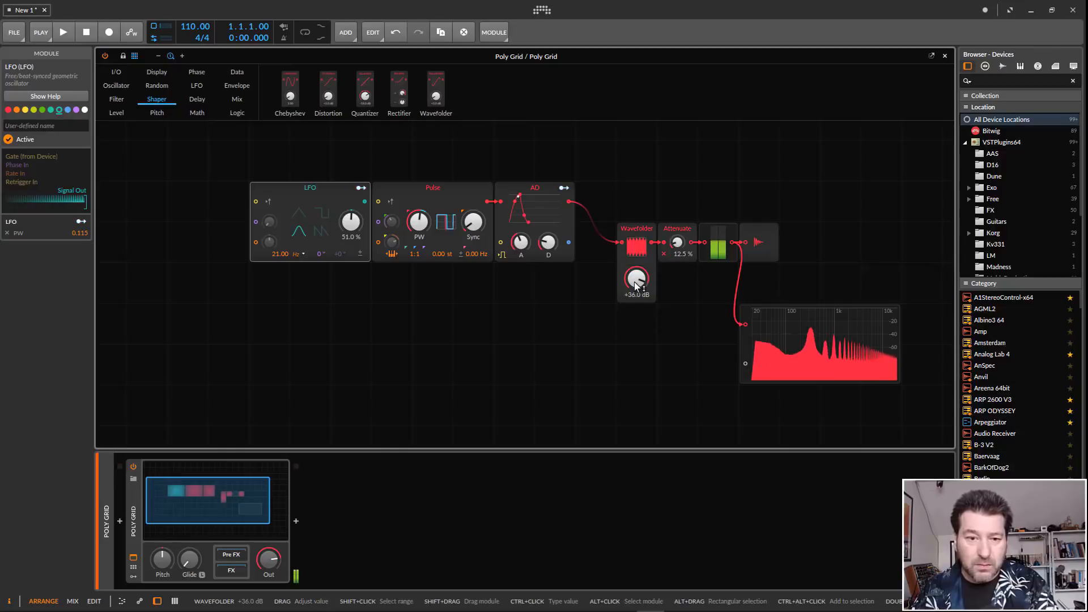
{"action": "left_click_drag", "start_coordinate": [548, 245], "coordinate": [548, 239]}
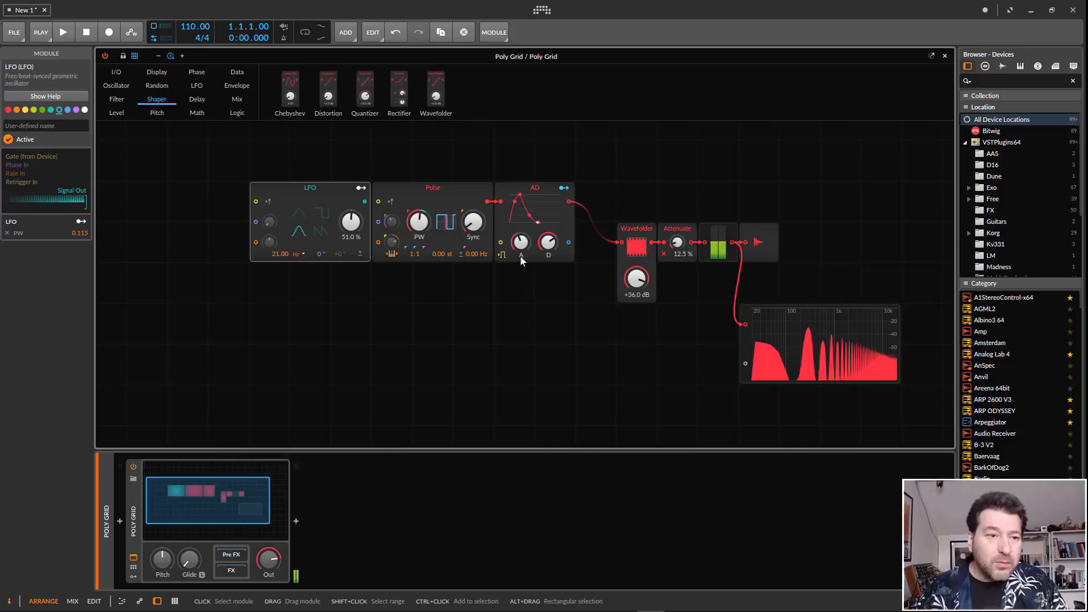
Look through the Random and I/O categories, and place the Audio Out farther away from the level meter.
{"action": "left_click", "coordinate": [157, 86]}
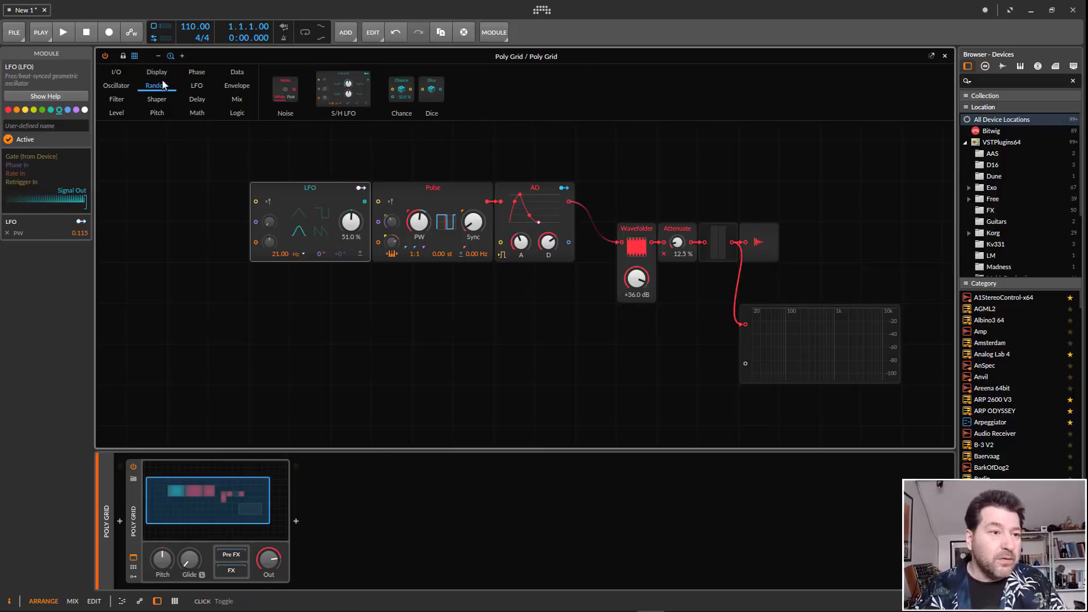
{"action": "left_click", "coordinate": [116, 72]}
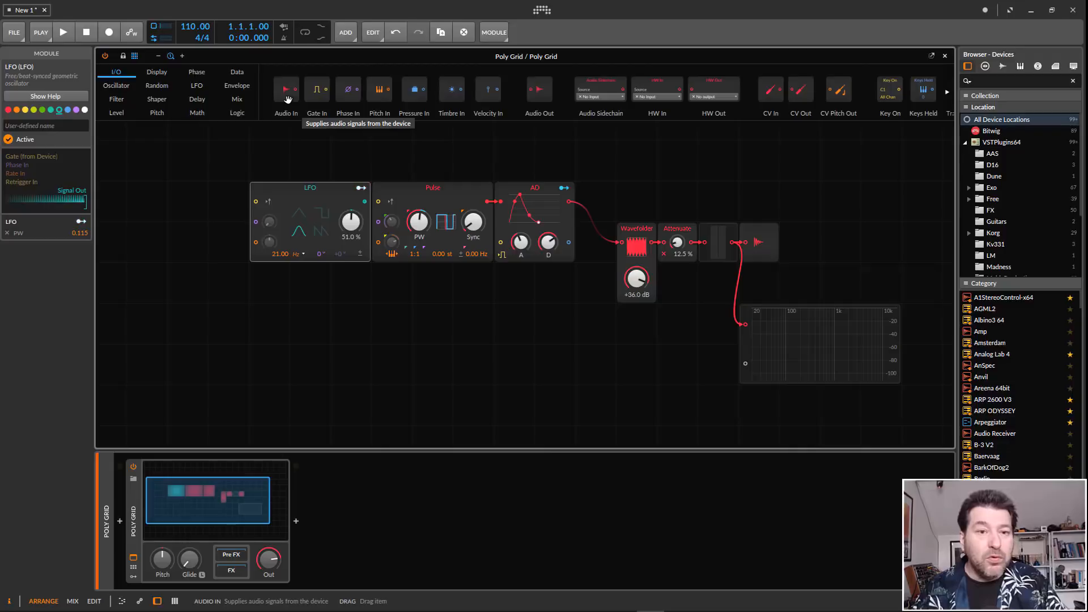
{"action": "left_click_drag", "start_coordinate": [544, 108], "coordinate": [802, 243]}
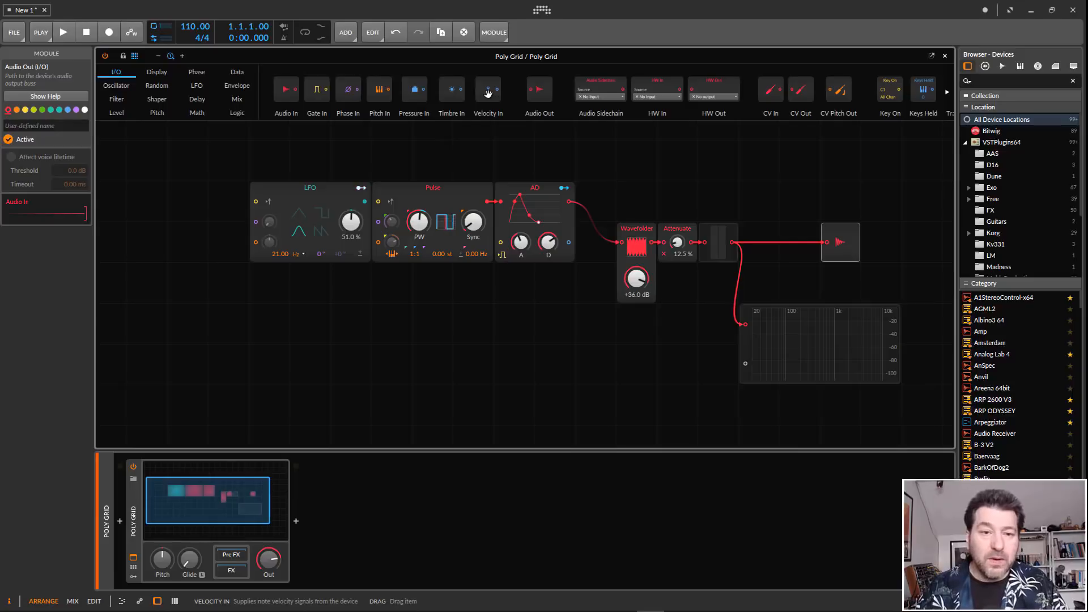
Add a Velocity In module in the empty area below the AD envelope and attach a Modulator Out to its output.
{"action": "left_click_drag", "start_coordinate": [488, 94], "coordinate": [550, 366]}
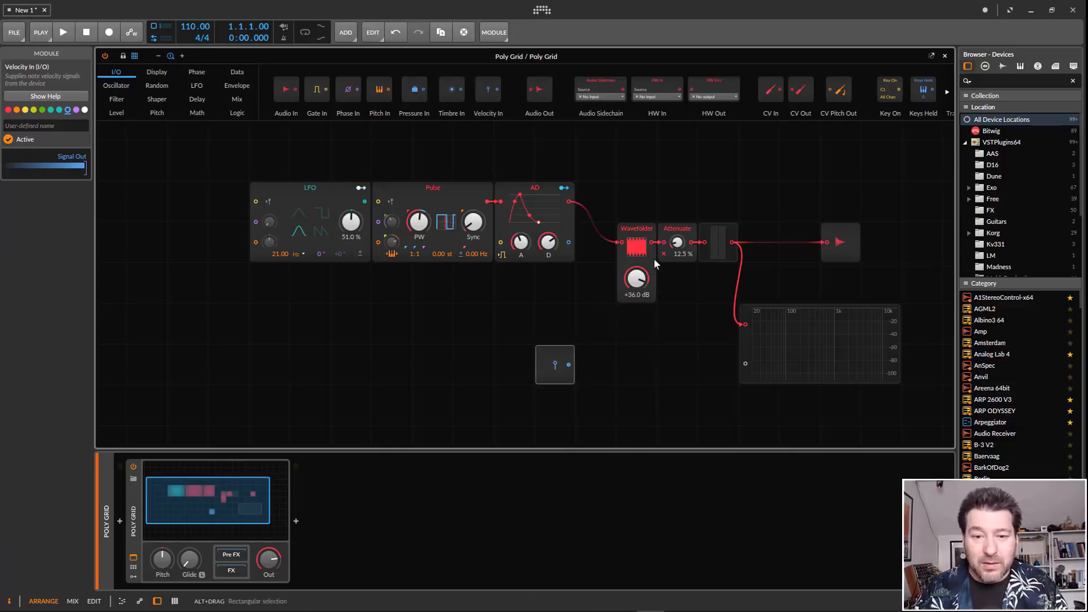
{"action": "left_click", "coordinate": [947, 91]}
{"action": "left_click", "coordinate": [947, 91]}
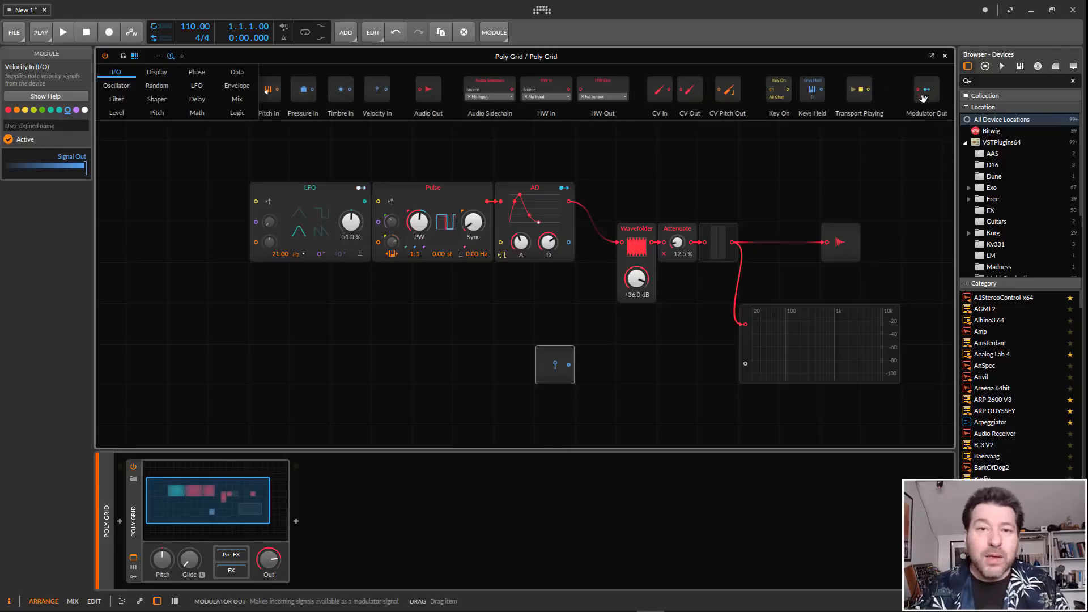
{"action": "left_click_drag", "start_coordinate": [927, 93], "coordinate": [565, 372]}
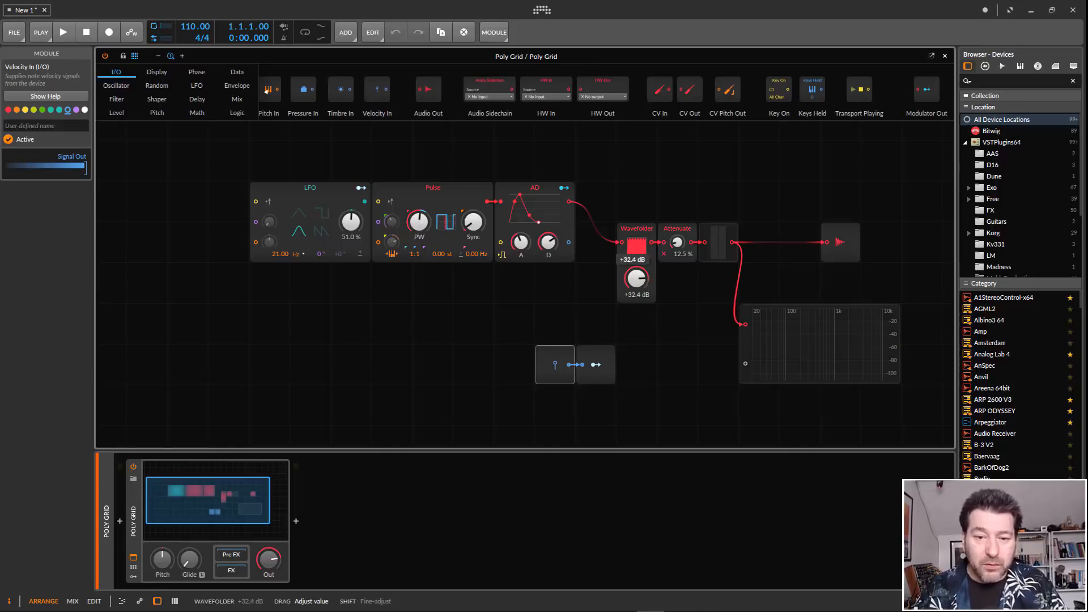
Set the Wavefolder to 0.0 dB and map the Modulator Out to it with an amount of 37.00.
{"action": "left_click_drag", "start_coordinate": [636, 278], "coordinate": [637, 317]}
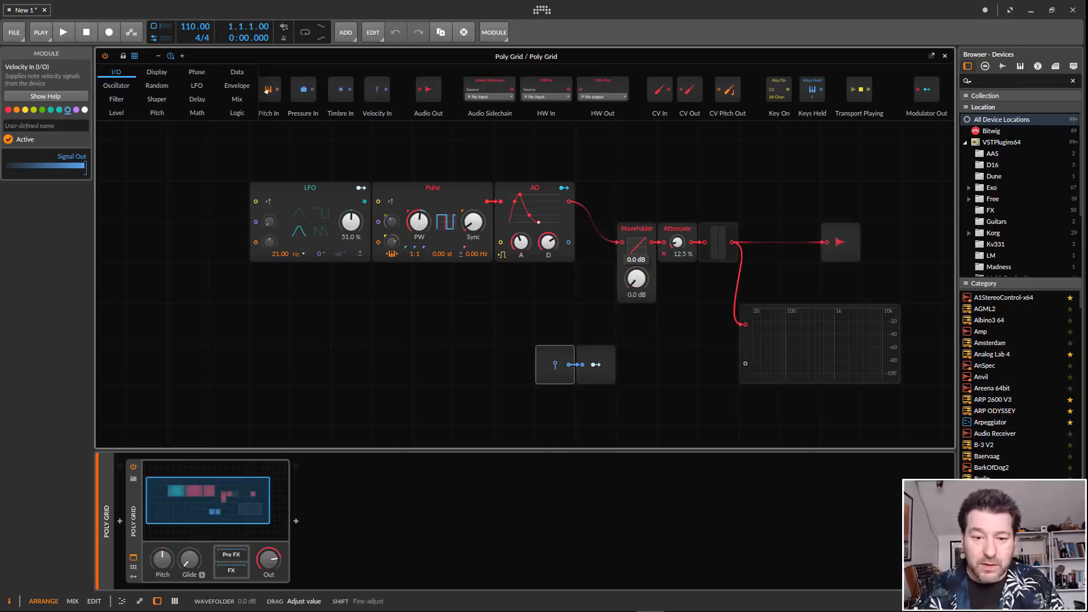
{"action": "left_click", "coordinate": [596, 366]}
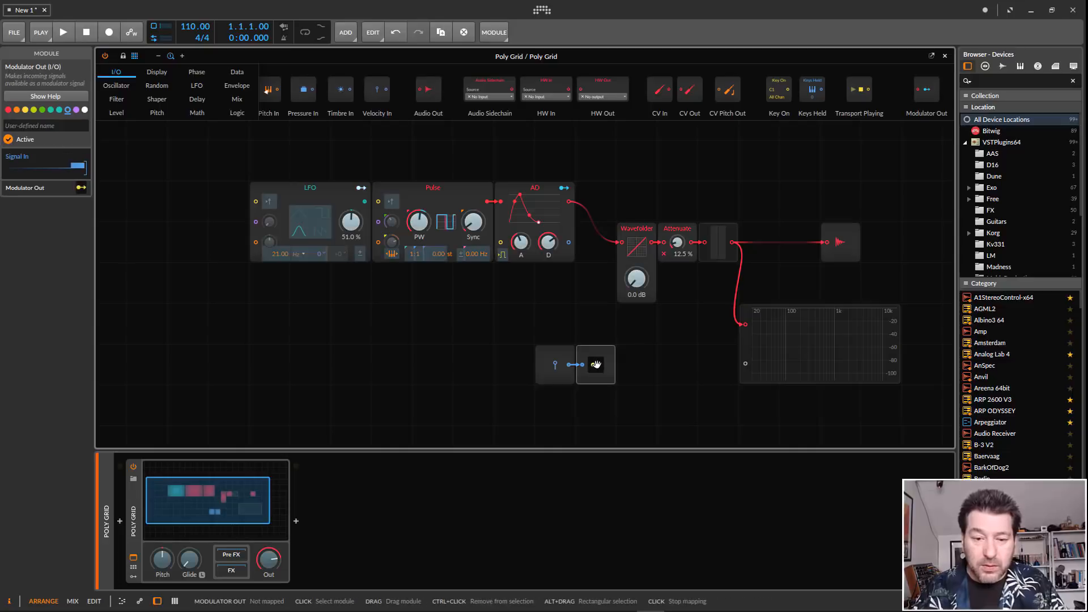
{"action": "left_click_drag", "start_coordinate": [635, 279], "coordinate": [635, 257]}
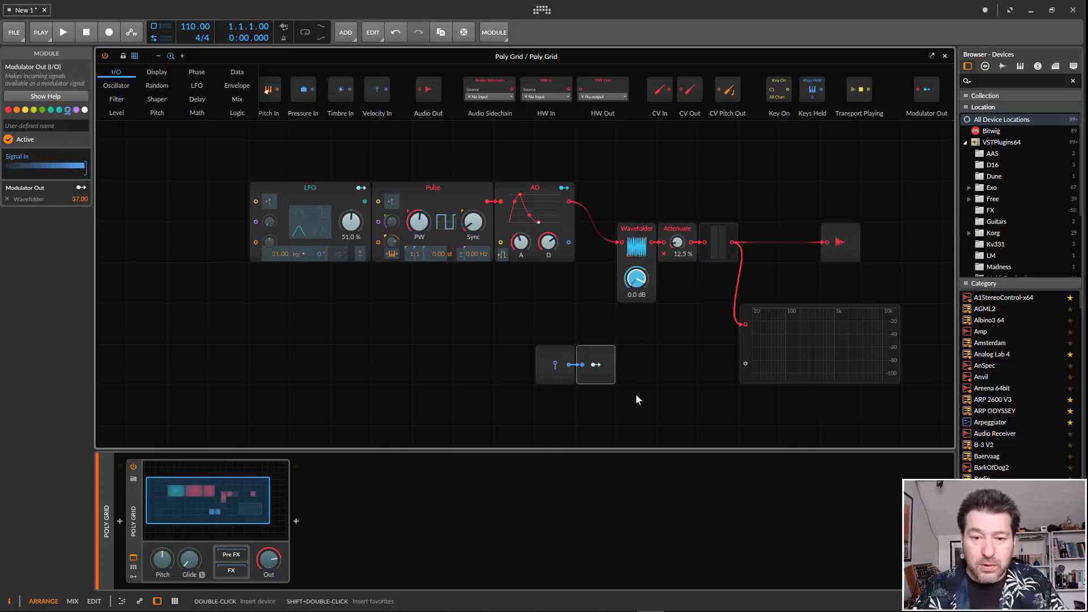
Reduce the Modulator Out's modulation of the Wavefolder to 15.60 and set the Wavefolder to +6.0 dB.
{"action": "left_click", "coordinate": [595, 365]}
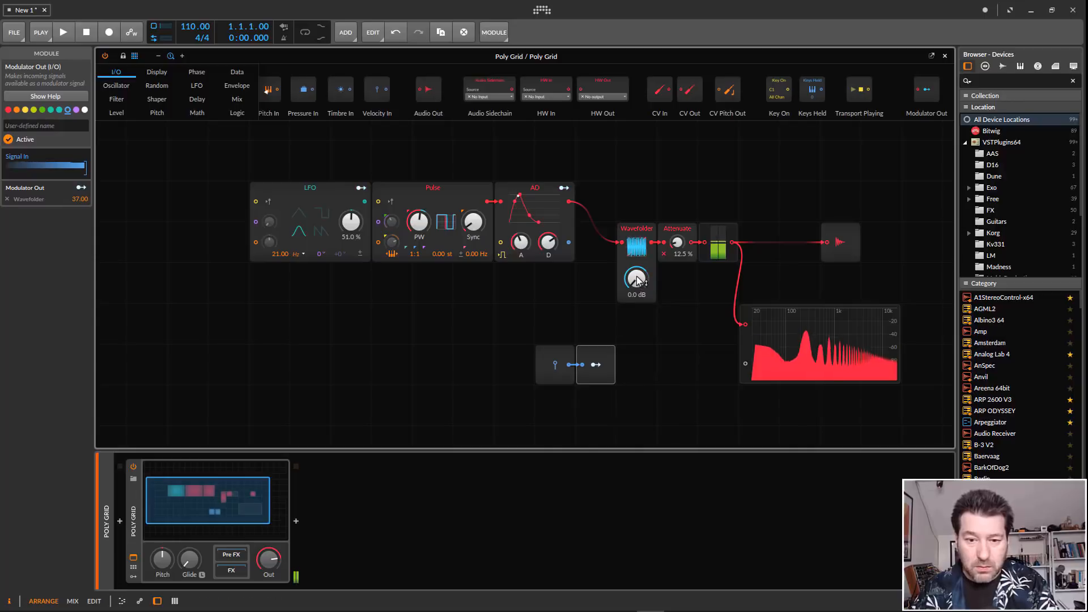
{"action": "left_click", "coordinate": [595, 364]}
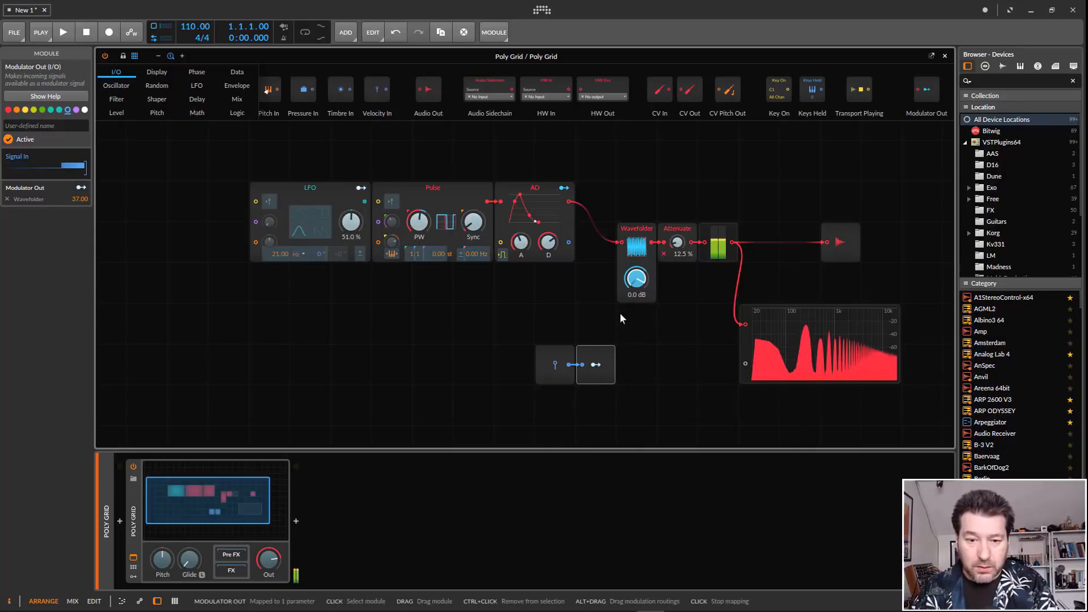
{"action": "left_click_drag", "start_coordinate": [637, 279], "coordinate": [630, 283]}
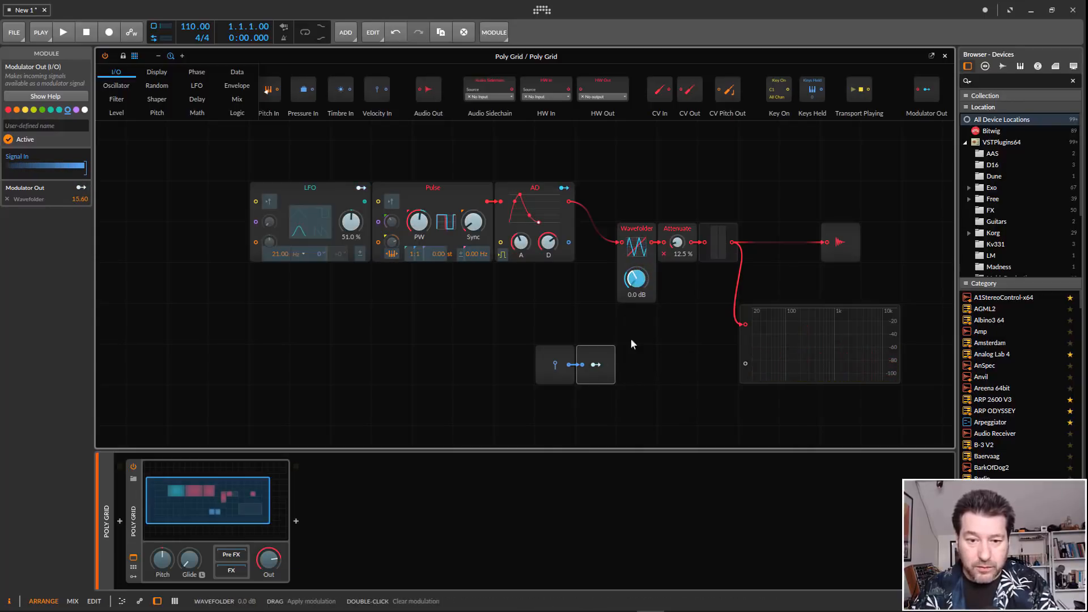
{"action": "left_click", "coordinate": [594, 370]}
{"action": "left_click_drag", "start_coordinate": [638, 281], "coordinate": [639, 293]}
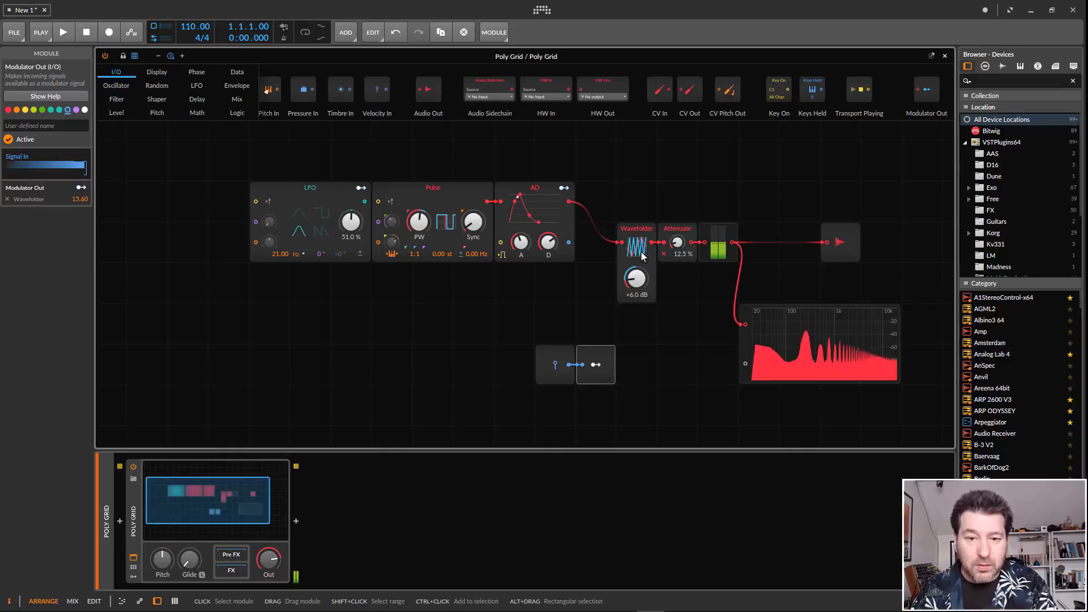
Remove the LFO's pulse-width modulation routing and raise the Wavefolder to +15.2 dB.
{"action": "left_click", "coordinate": [362, 187]}
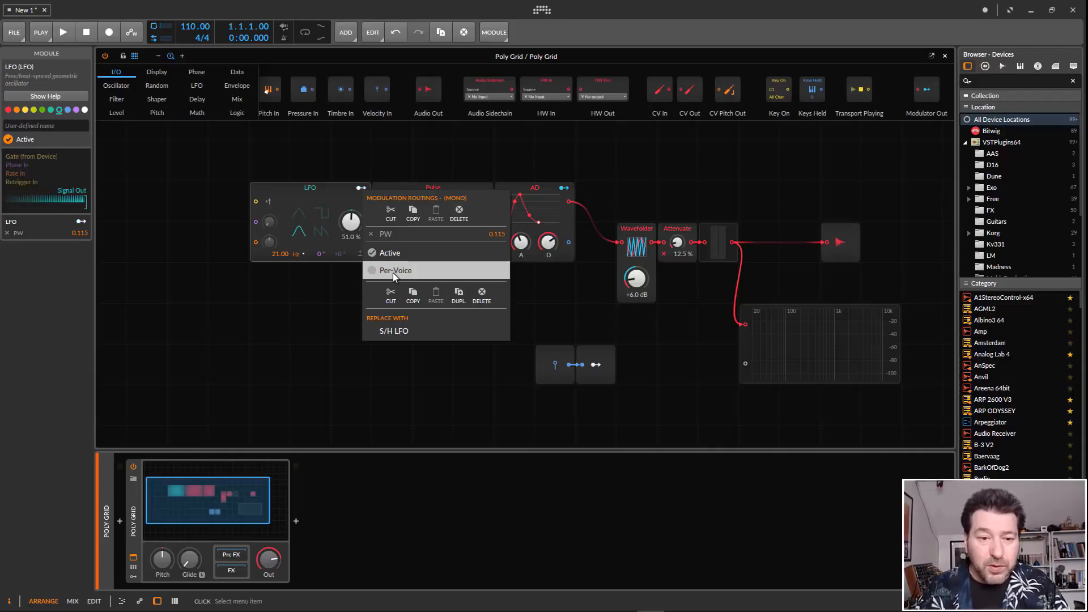
{"action": "left_click", "coordinate": [372, 233]}
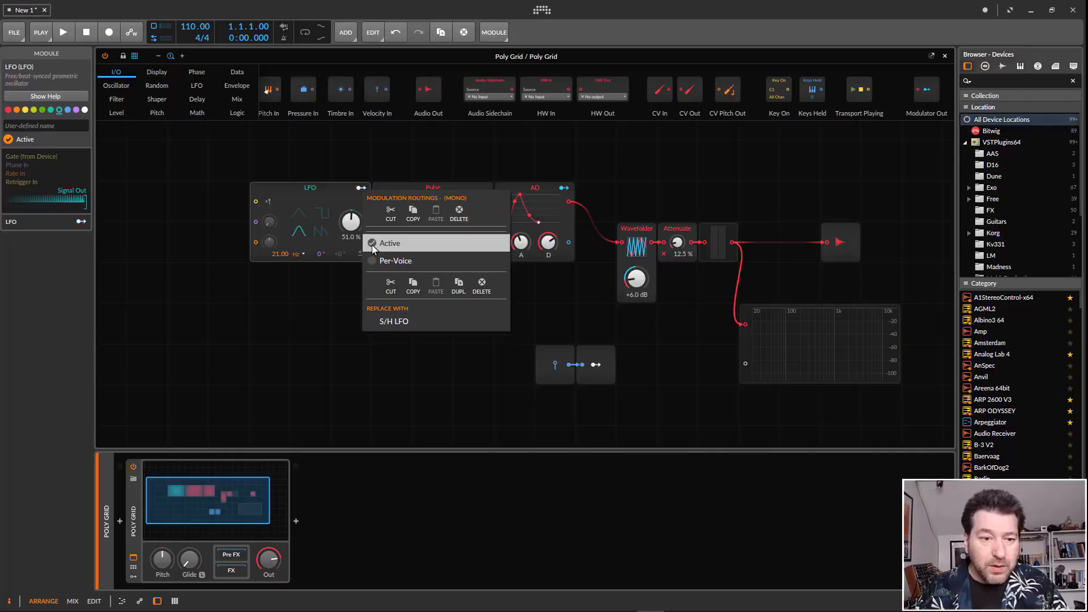
{"action": "left_click", "coordinate": [307, 160]}
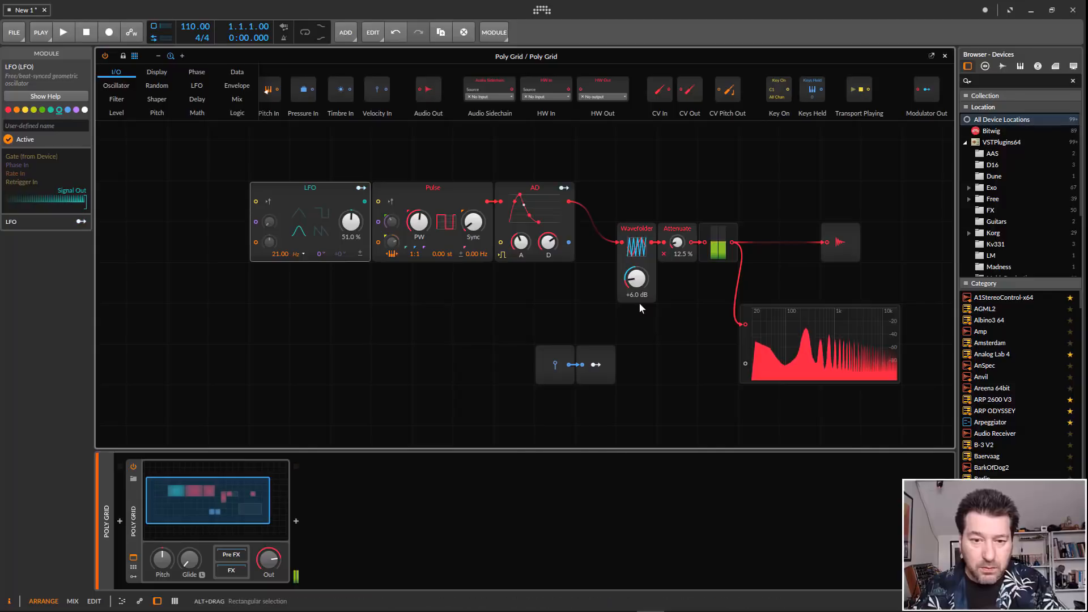
{"action": "mouse_move", "coordinate": [637, 301]}
{"action": "left_mouse_down"}
{"action": "mouse_move", "coordinate": [638, 278]}
{"action": "mouse_move", "coordinate": [628, 311]}
{"action": "left_mouse_up"}
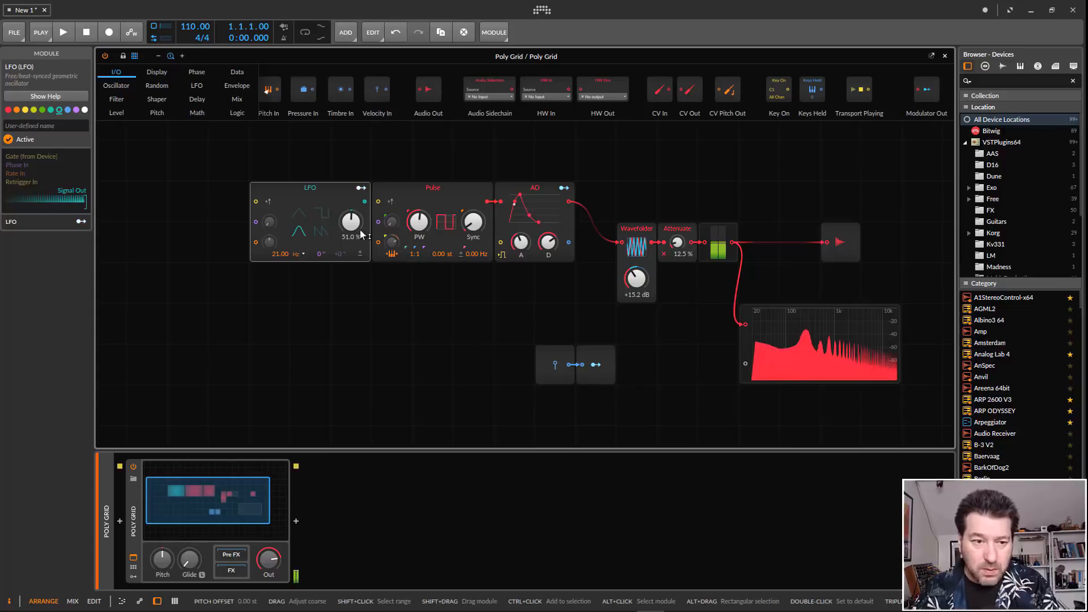
Delete the LFO module and try out the Pulse oscillator's Sync control.
{"action": "right_click", "coordinate": [328, 195]}
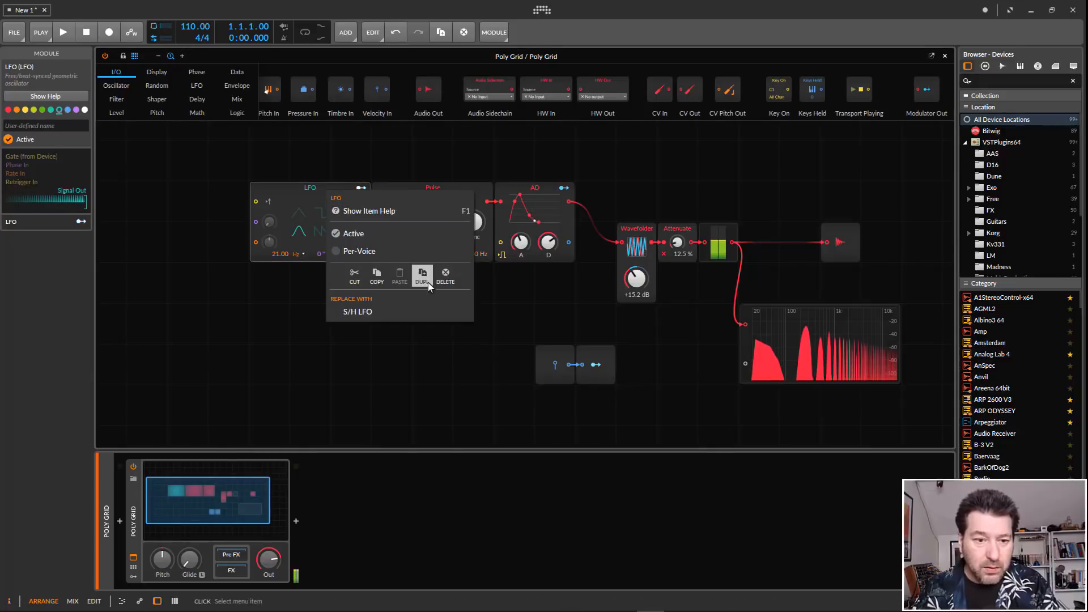
{"action": "left_click", "coordinate": [445, 277]}
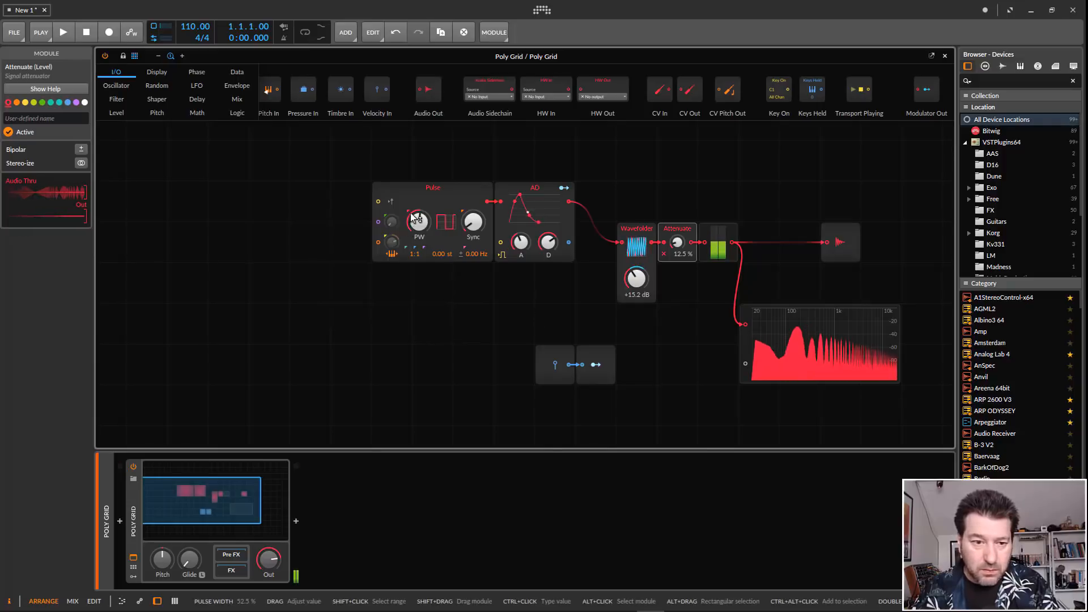
{"action": "left_click_drag", "start_coordinate": [473, 227], "coordinate": [475, 222]}
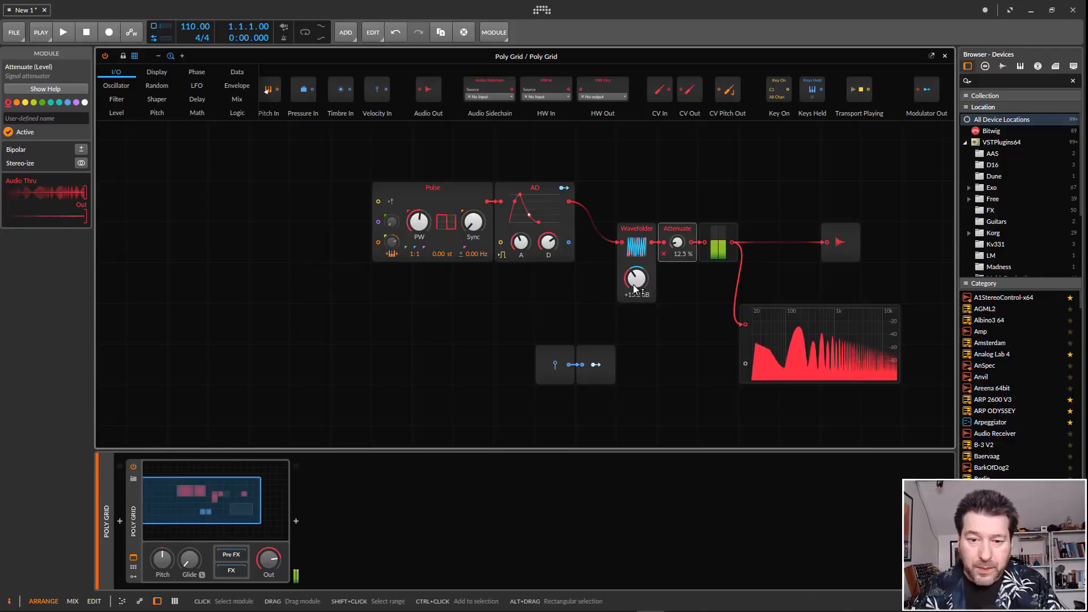
Map the Modulator Out to the Pulse oscillator's Sync with an amount of 48.00.
{"action": "left_click", "coordinate": [598, 362]}
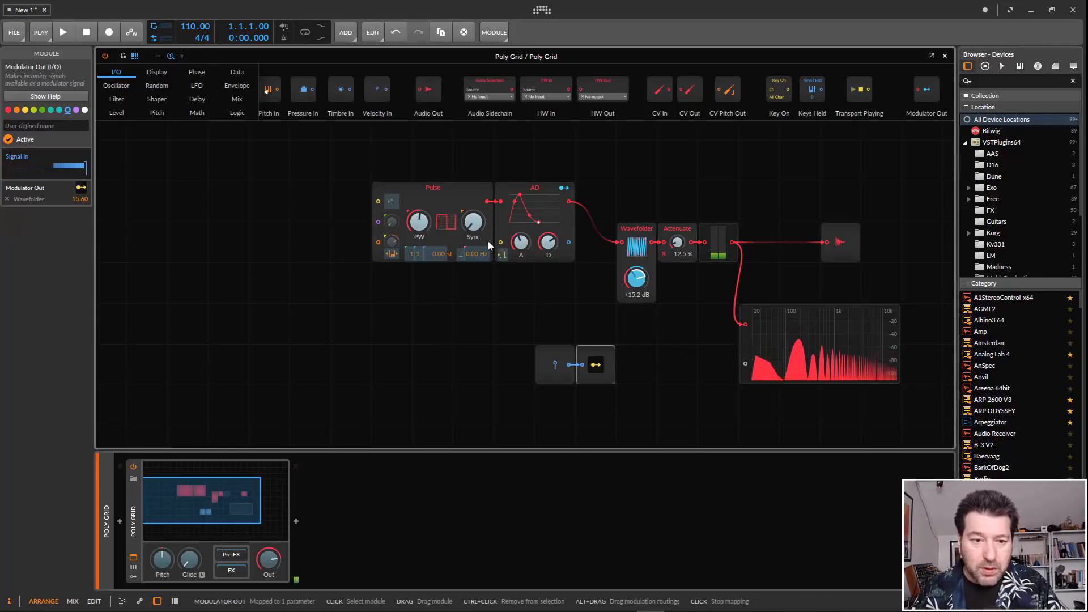
{"action": "left_click_drag", "start_coordinate": [473, 222], "coordinate": [473, 199]}
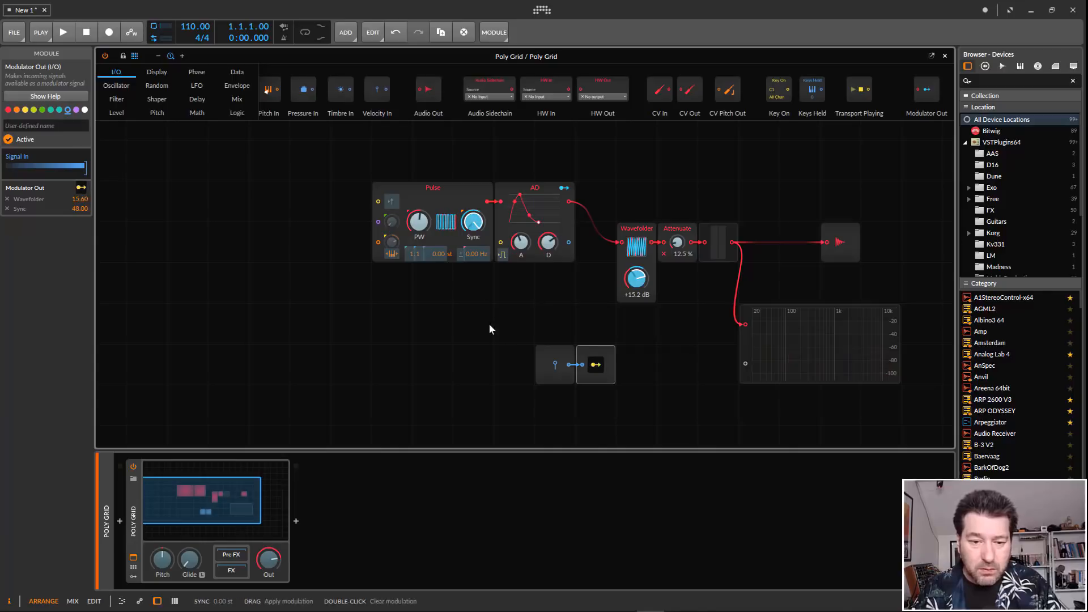
{"action": "left_click", "coordinate": [595, 366]}
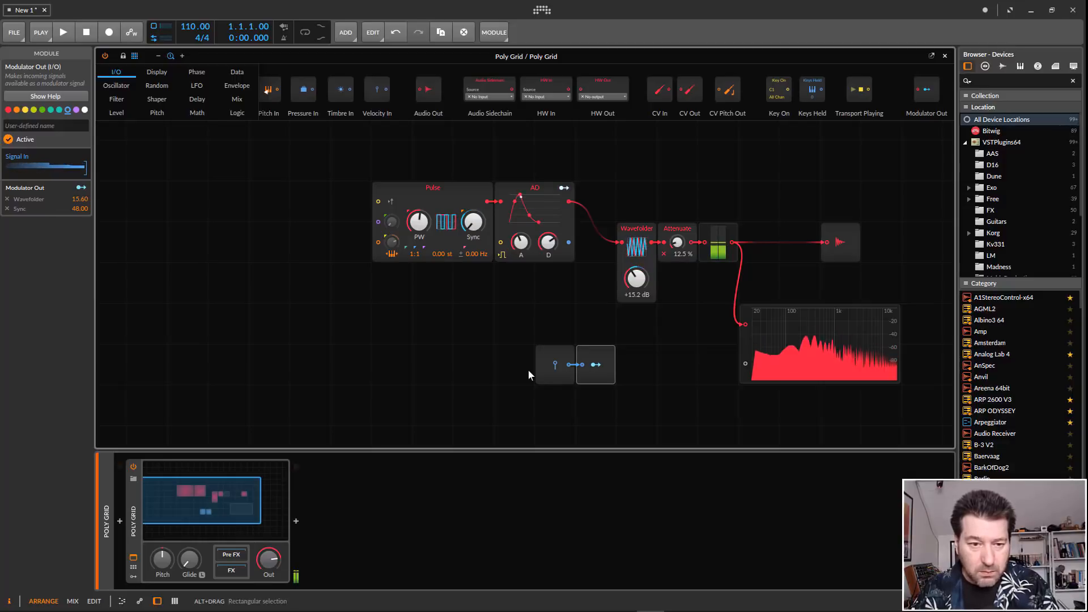
{"action": "left_click", "coordinate": [514, 322]}
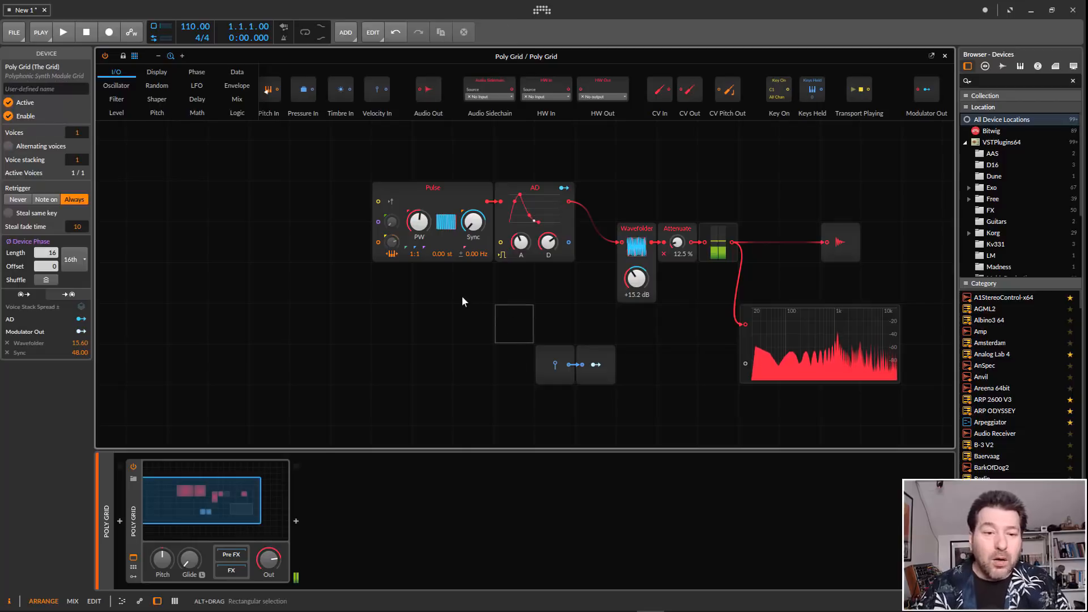
Set the Attenuate module to 0.00 % and replace the Pulse oscillator with a Sine oscillator.
{"action": "double_click", "coordinate": [677, 242]}
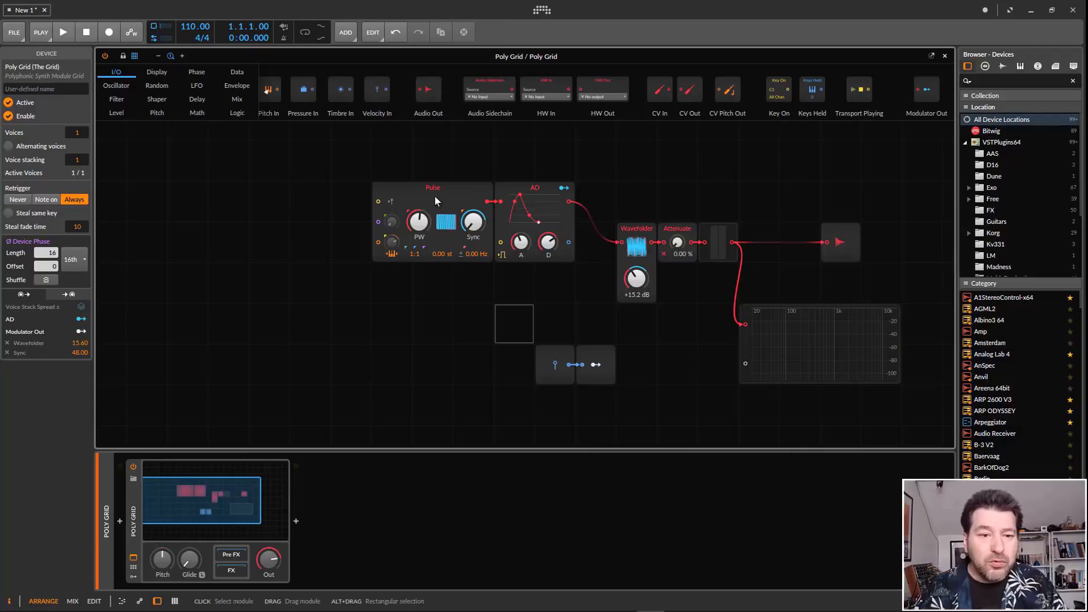
{"action": "right_click", "coordinate": [435, 200]}
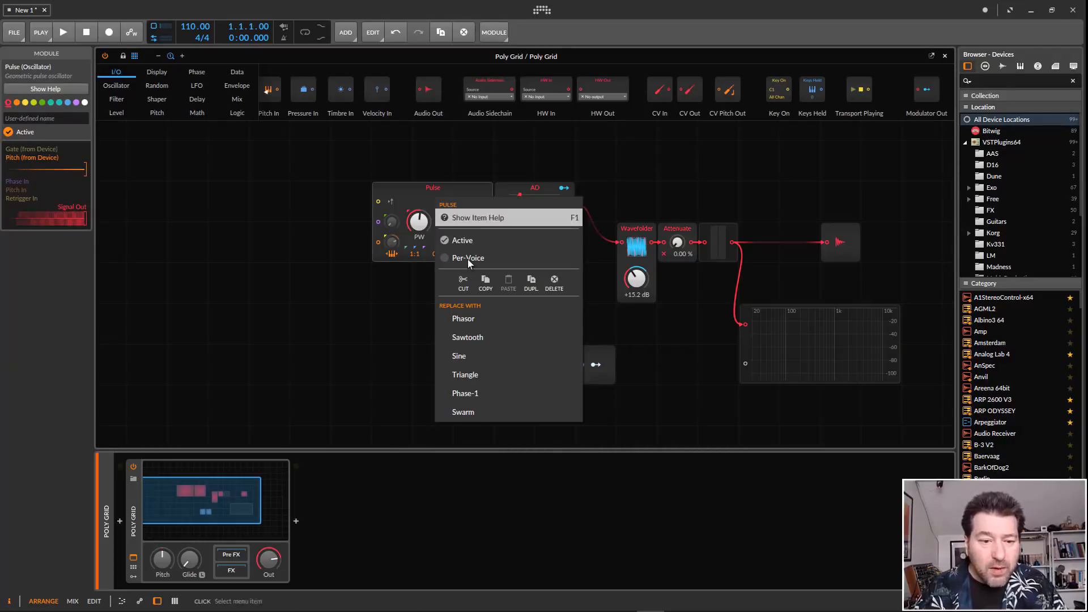
{"action": "left_click", "coordinate": [460, 357]}
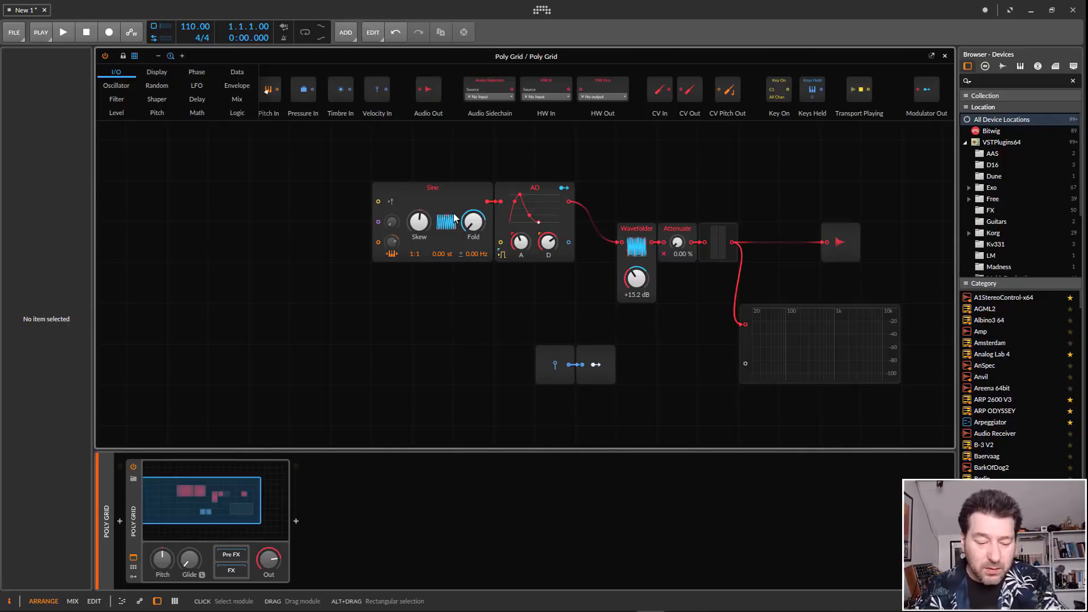
Set the Attenuate module to 20.5 % and the Wavefolder to 0.0 dB.
{"action": "left_click_drag", "start_coordinate": [677, 242], "coordinate": [678, 221]}
{"action": "left_click_drag", "start_coordinate": [637, 278], "coordinate": [636, 313]}
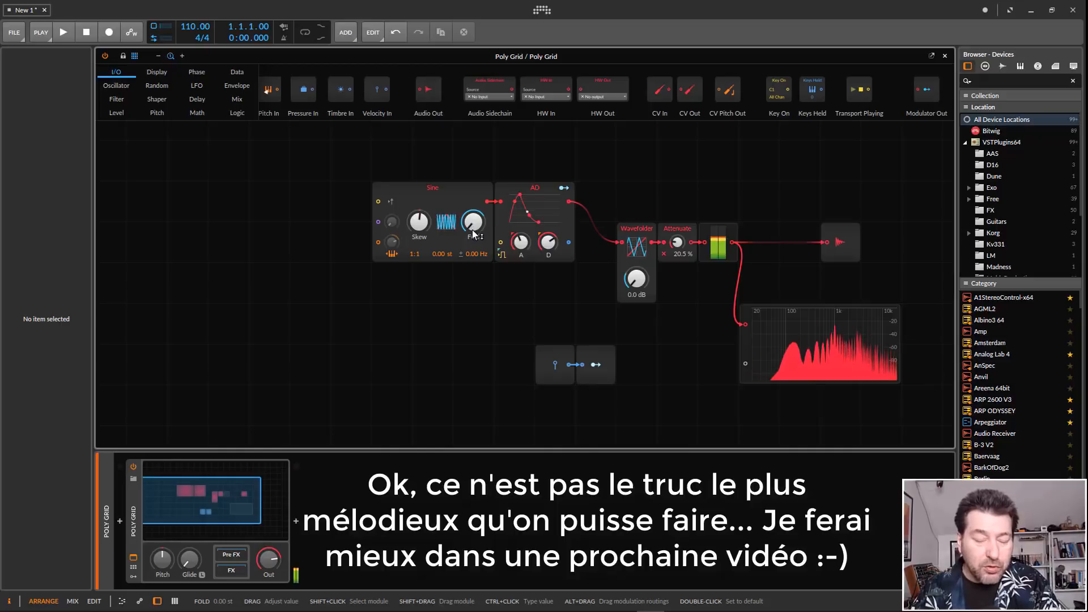
Replace the Sine oscillator with a Pulse and that Pulse with a Triangle oscillator.
{"action": "right_click", "coordinate": [450, 191]}
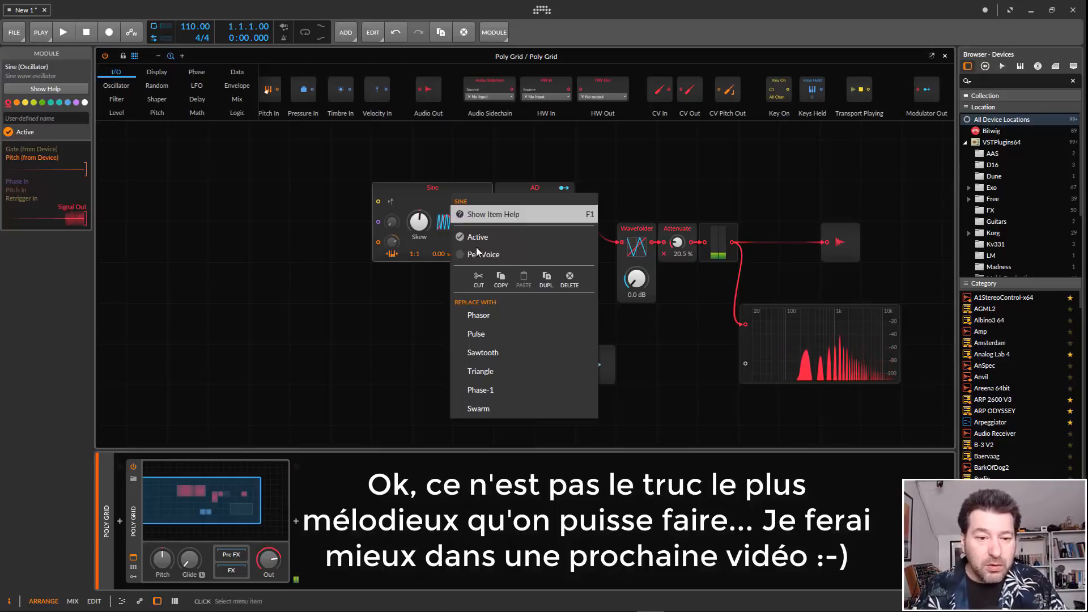
{"action": "left_click", "coordinate": [482, 337]}
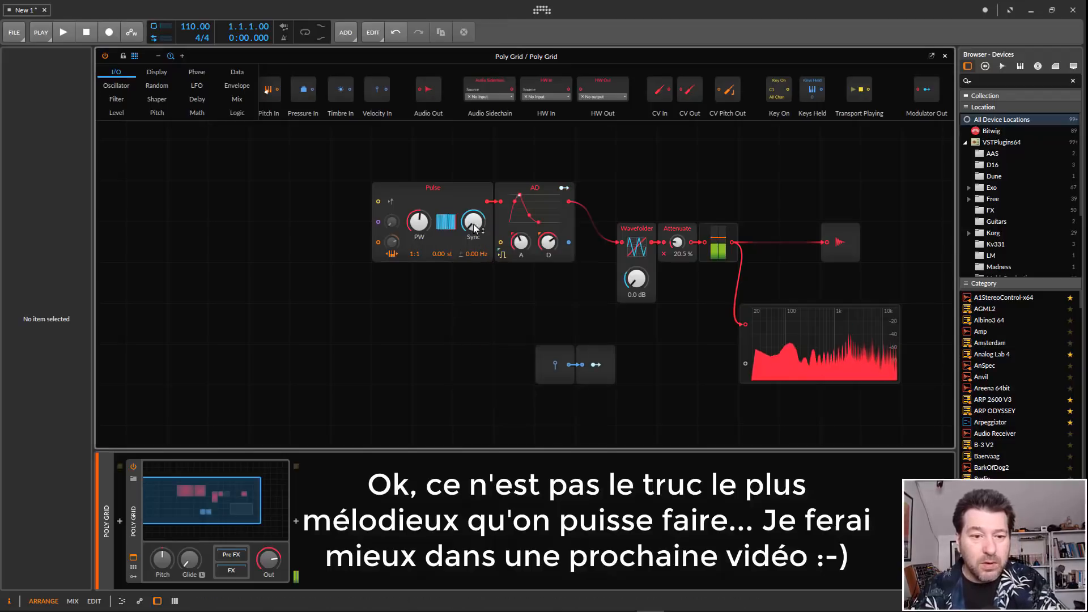
{"action": "right_click", "coordinate": [448, 189]}
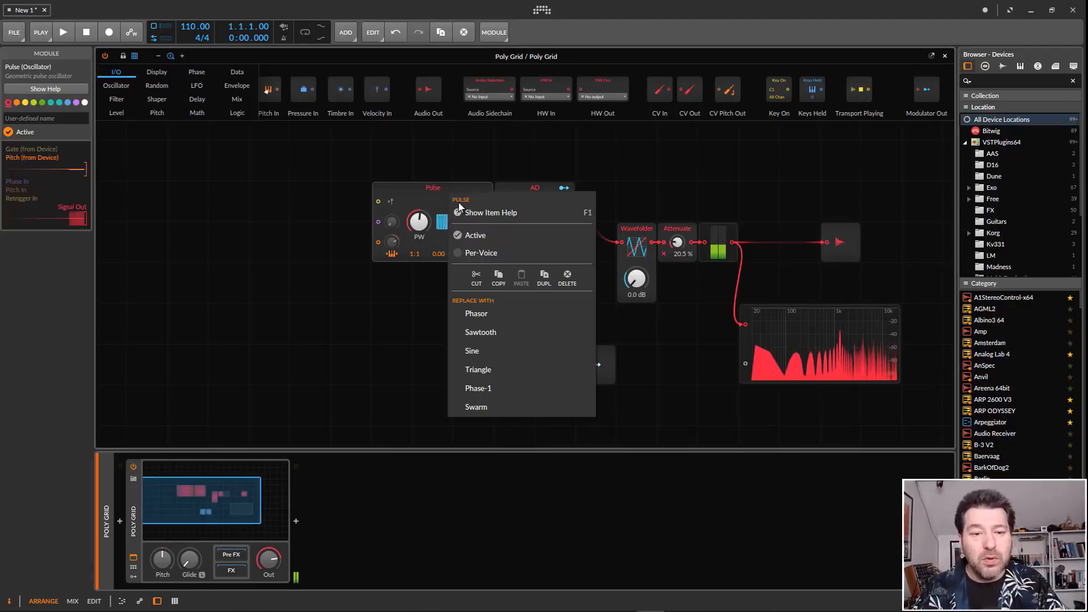
{"action": "left_click", "coordinate": [489, 368]}
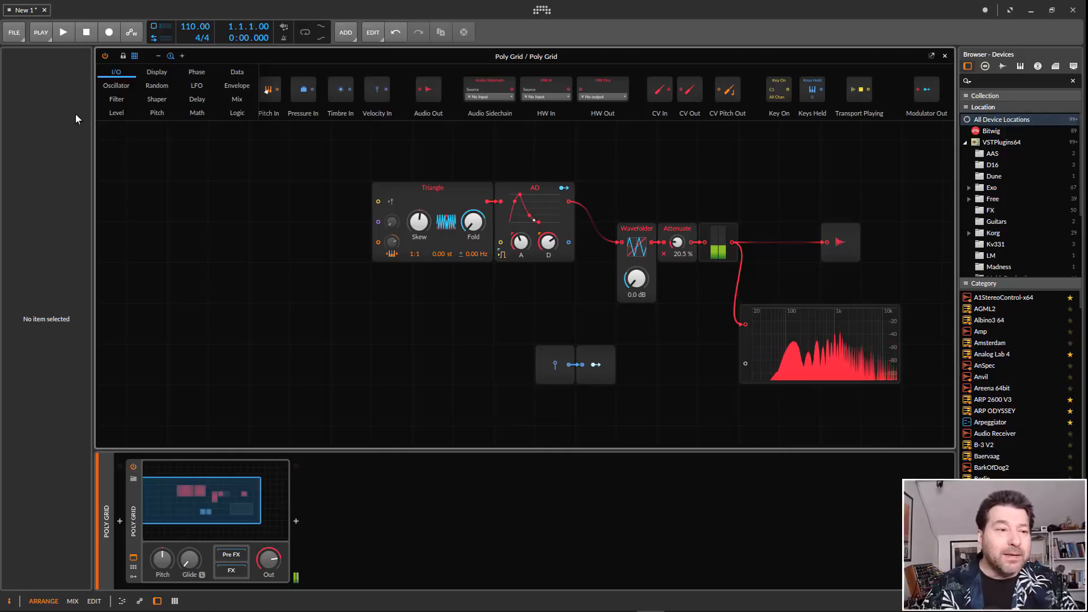
{"action": "right_click", "coordinate": [443, 199]}
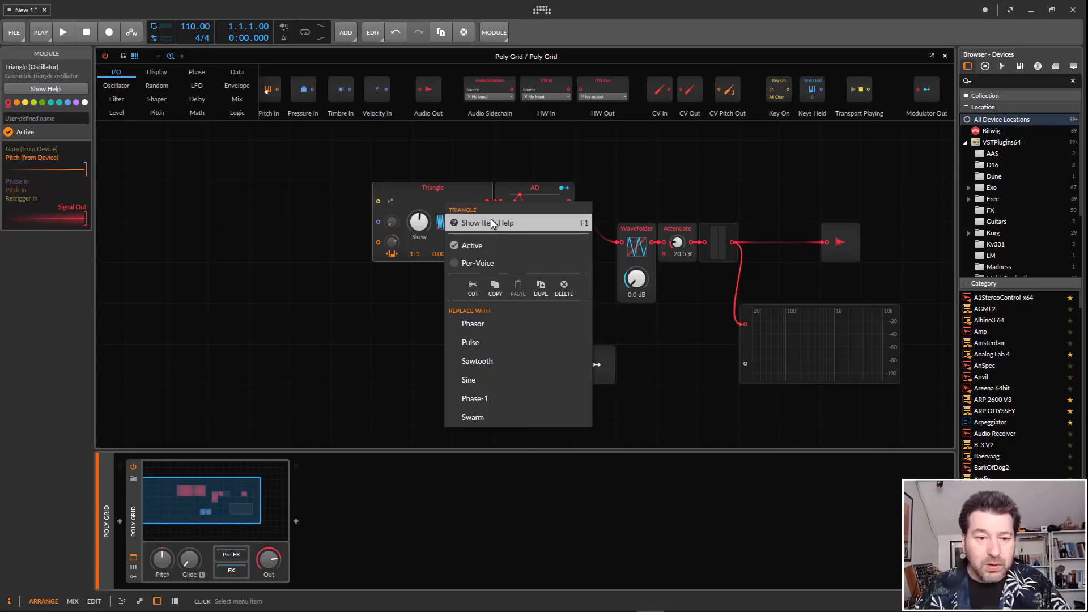
{"action": "left_click", "coordinate": [265, 234]}
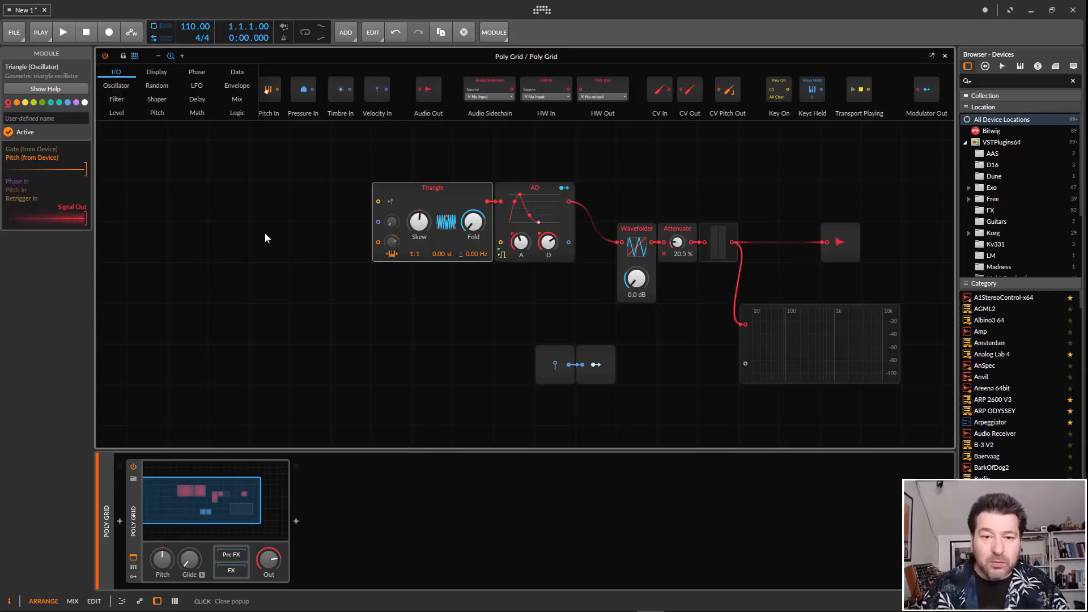
Replace the current Poly Grid patch with the Geiger Pad factory preset.
{"action": "left_click", "coordinate": [133, 480]}
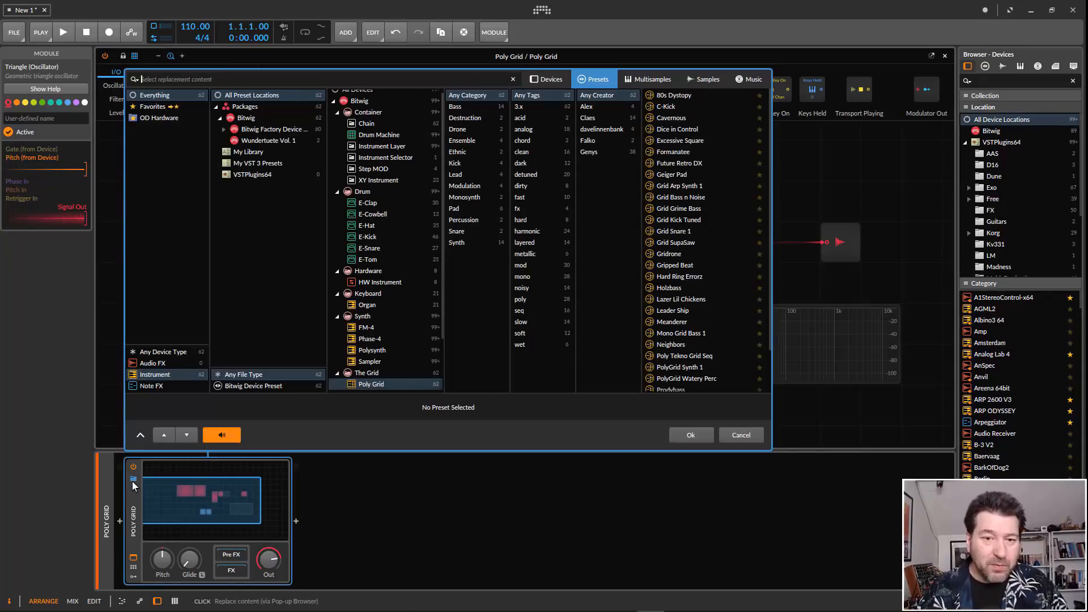
{"action": "left_click", "coordinate": [674, 176]}
{"action": "left_click", "coordinate": [698, 435]}
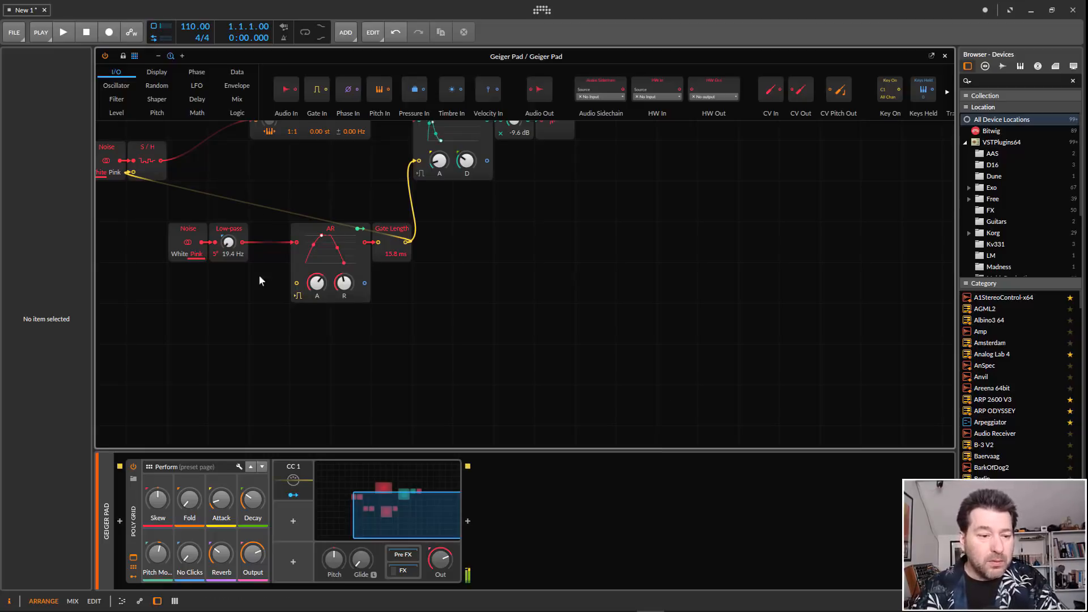
Load the Grid Bass n Noise preset in place of Geiger Pad and look over its modules.
{"action": "left_click", "coordinate": [133, 479]}
{"action": "left_click", "coordinate": [688, 197]}
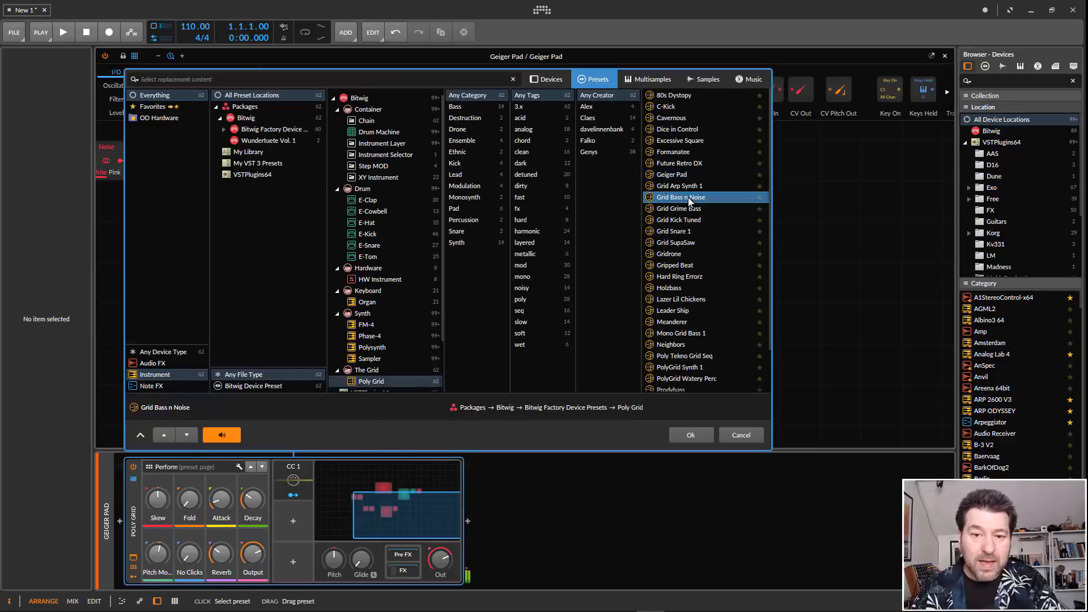
{"action": "double_click", "coordinate": [688, 198]}
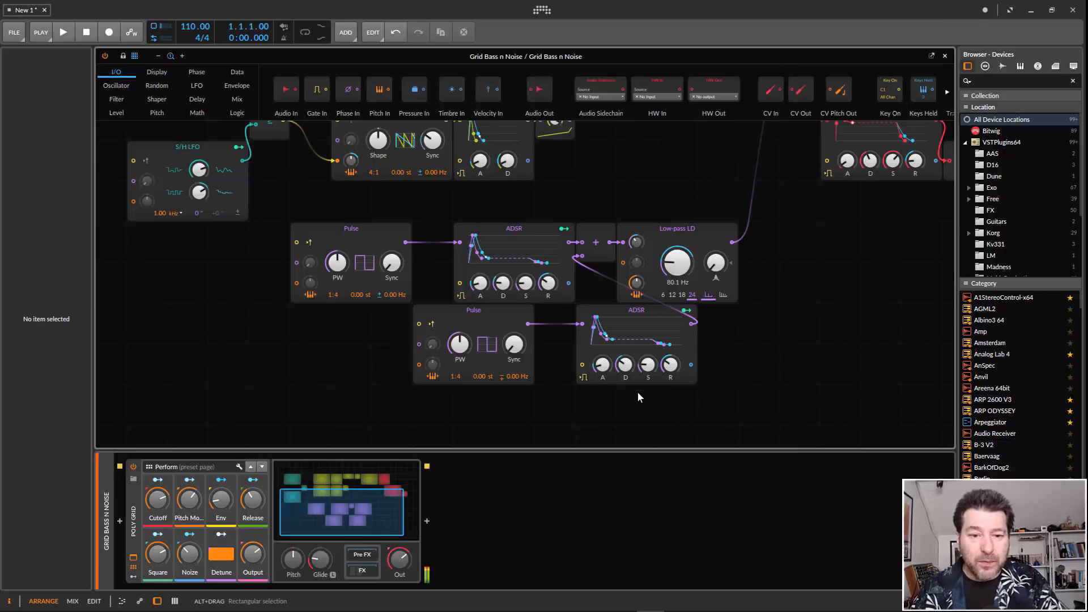
{"action": "scroll", "coordinate": [795, 331], "scroll_direction": "up", "scroll_amount": 2}
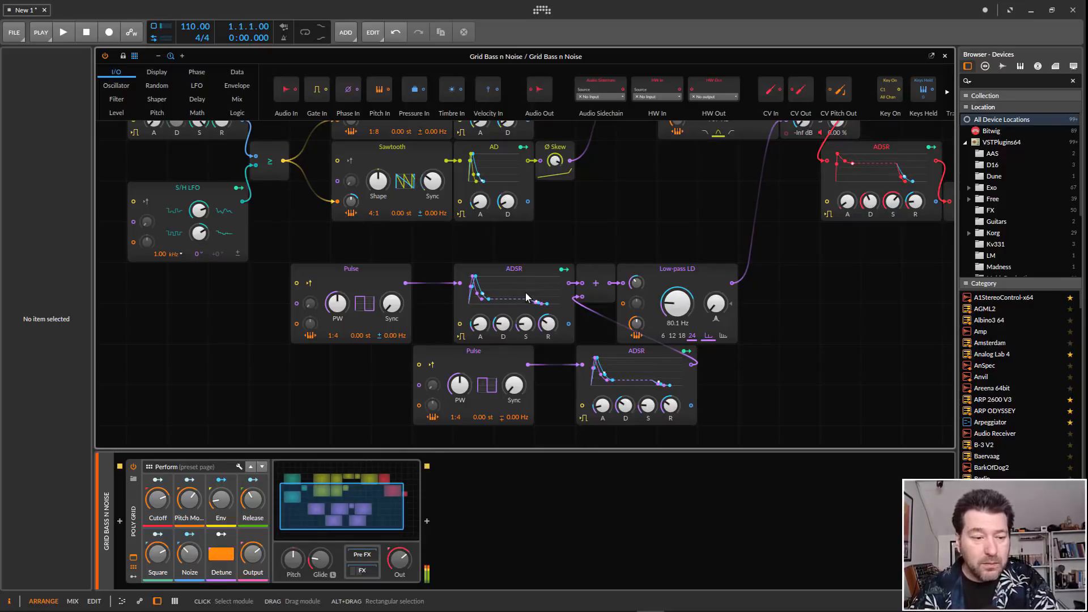
Audition the Grid Snare 1 and Gripped Beat presets, and load Leader Ship as the device's patch.
{"action": "left_click", "coordinate": [133, 479]}
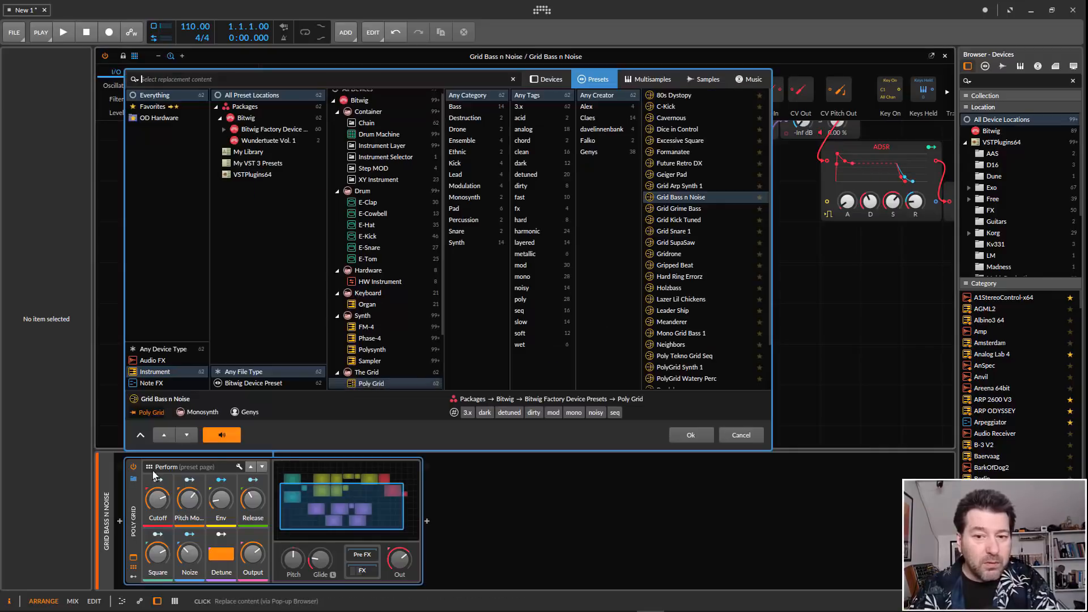
{"action": "left_click", "coordinate": [678, 231]}
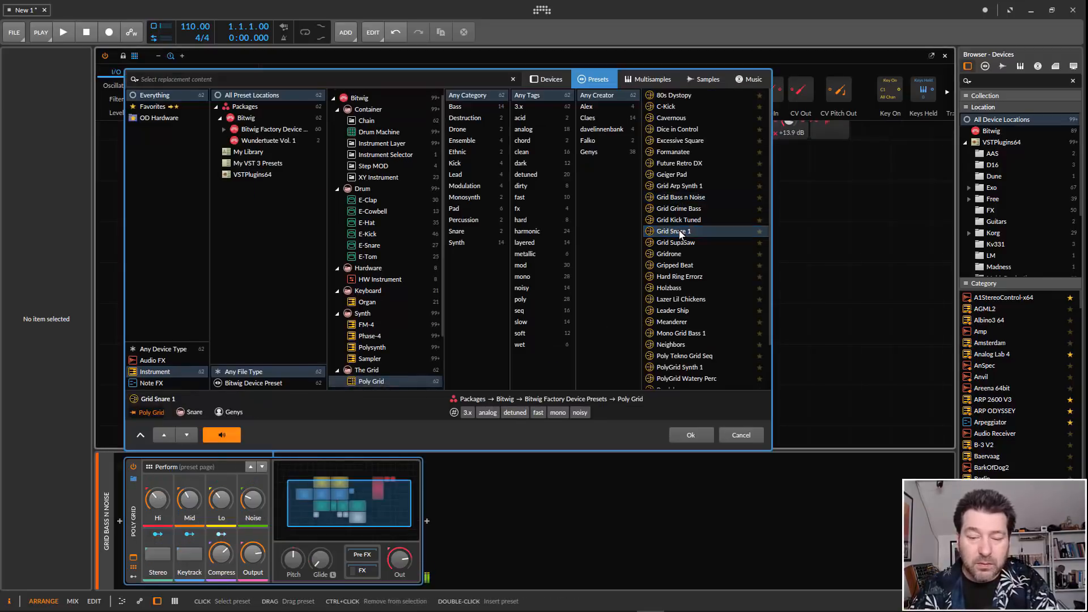
{"action": "left_click", "coordinate": [684, 265]}
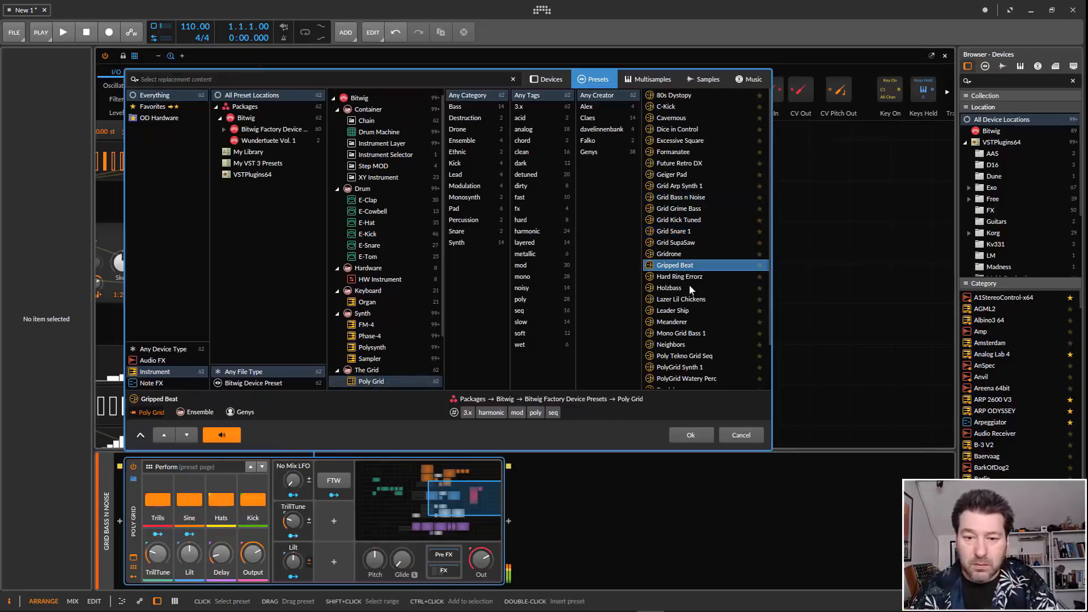
{"action": "left_click", "coordinate": [689, 305]}
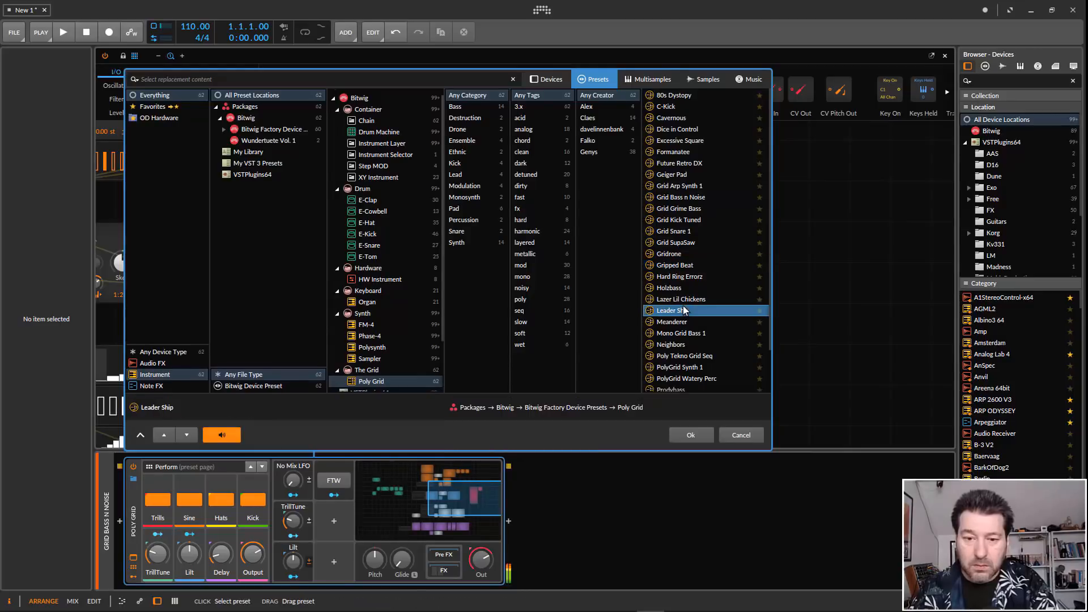
{"action": "left_click", "coordinate": [691, 436]}
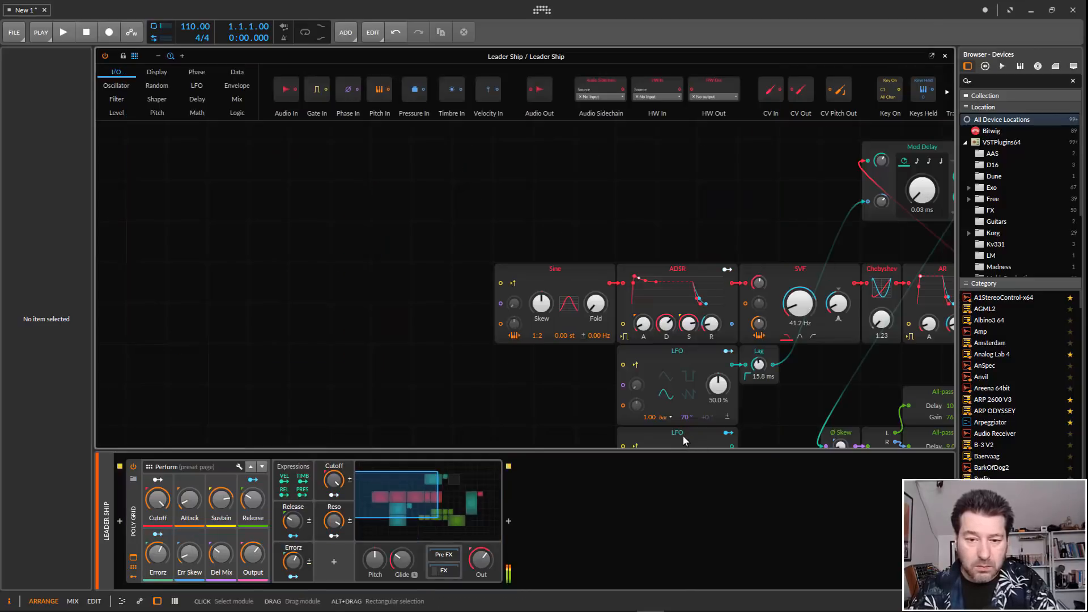
Look over the Leader Ship patch from oscillator to mixer and show the device's FX chain.
{"action": "left_click_drag", "start_coordinate": [515, 403], "coordinate": [147, 350]}
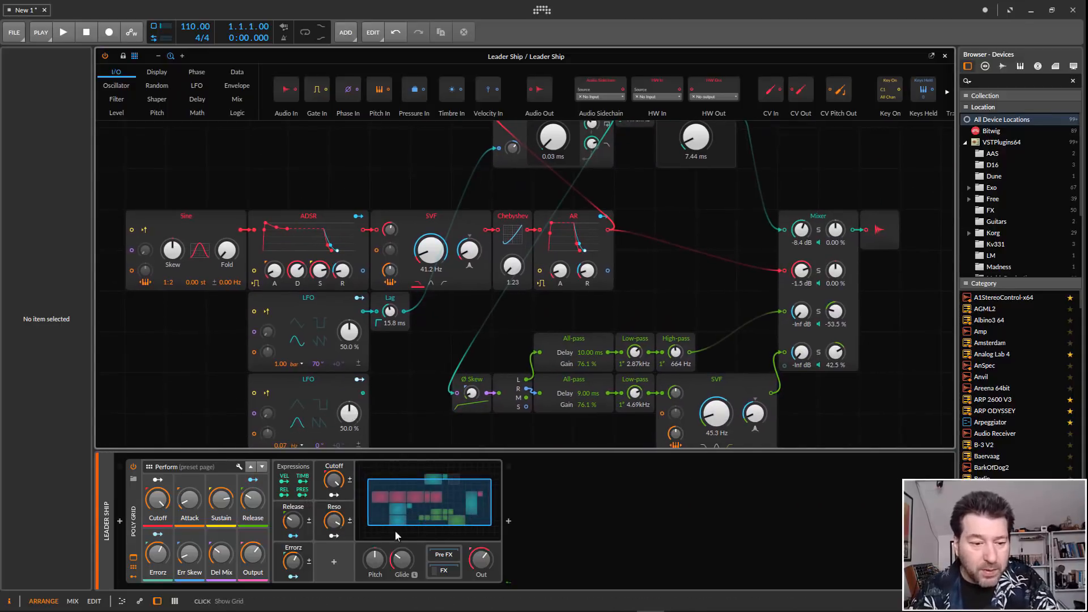
{"action": "left_click", "coordinate": [432, 573]}
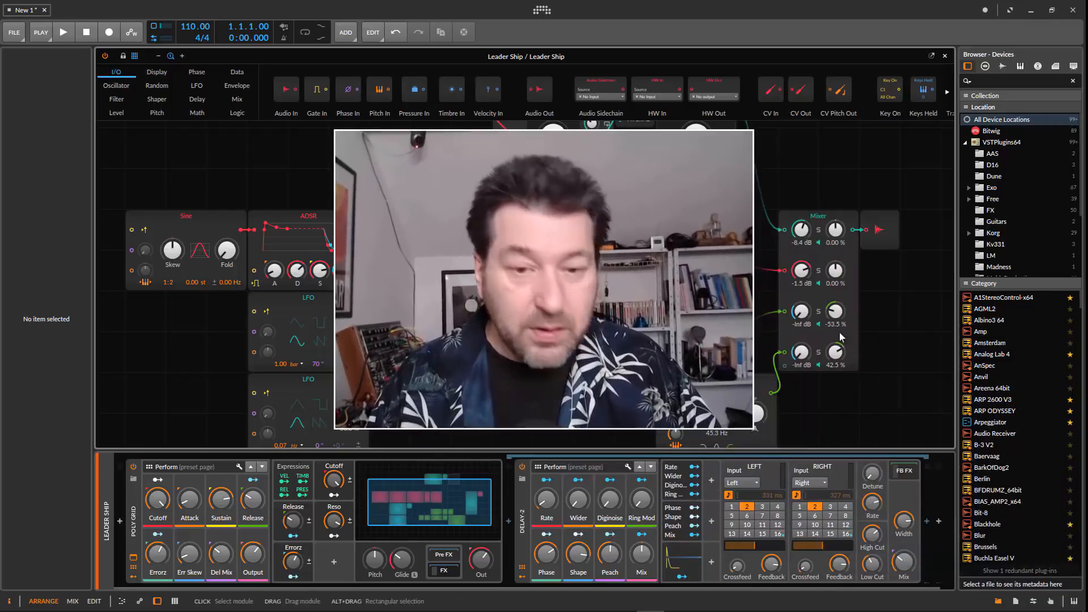
{"action": "scroll", "coordinate": [526, 285], "scroll_direction": "down", "scroll_amount": 1}
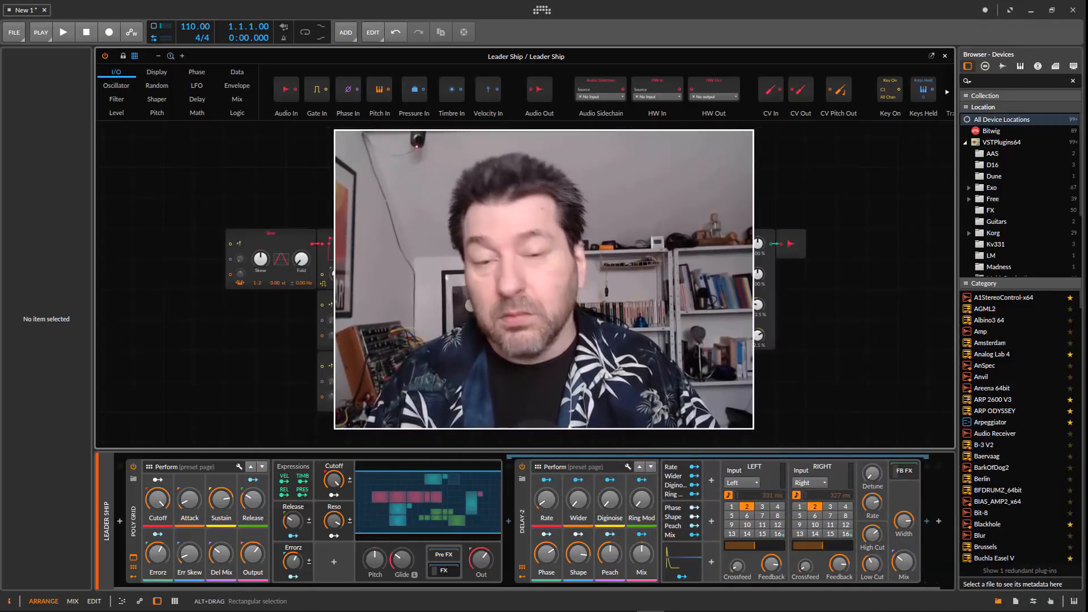